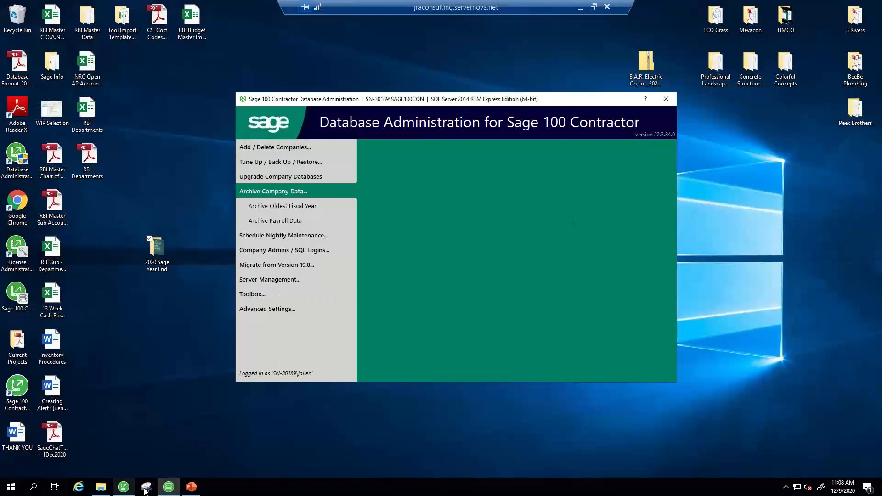
Switch to Database Administration and open the Back Up Companies page.
{"action": "left_click", "coordinate": [123, 487]}
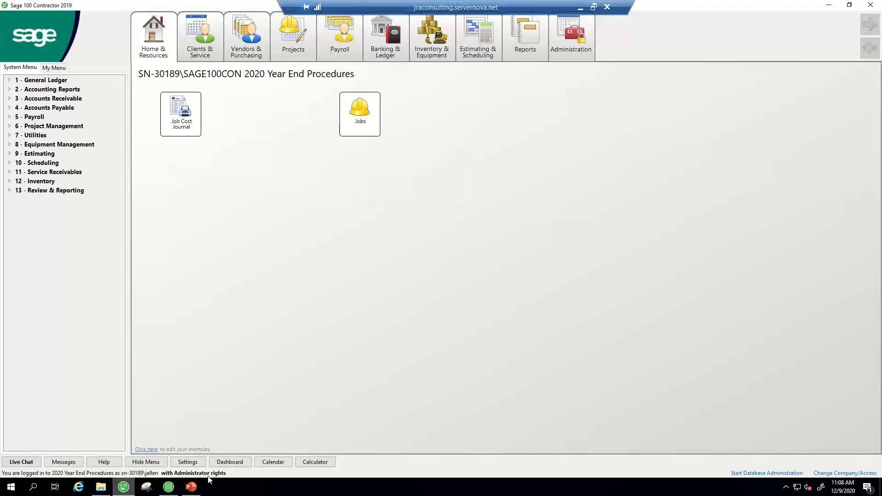
{"action": "left_click", "coordinate": [168, 487]}
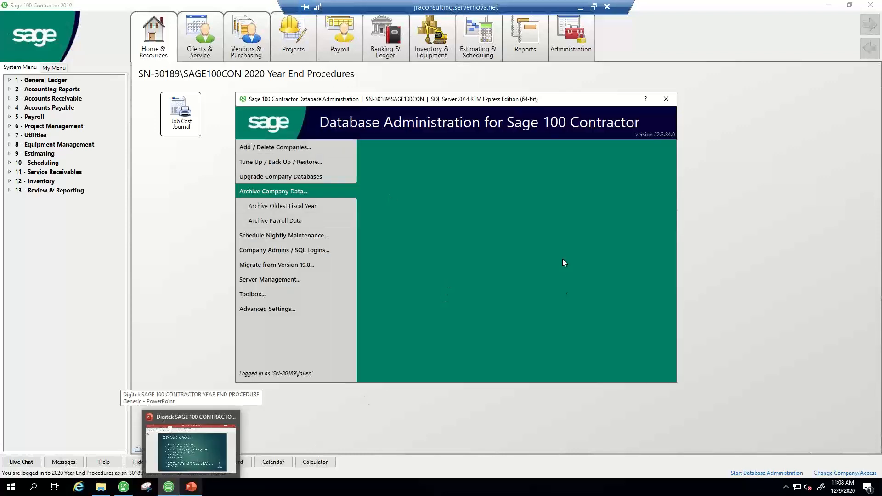
{"action": "left_click", "coordinate": [271, 163]}
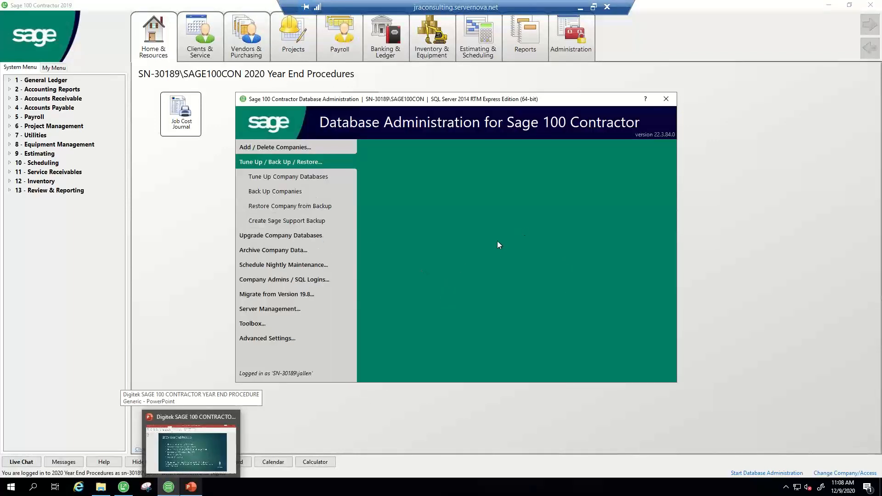
{"action": "left_click", "coordinate": [277, 191]}
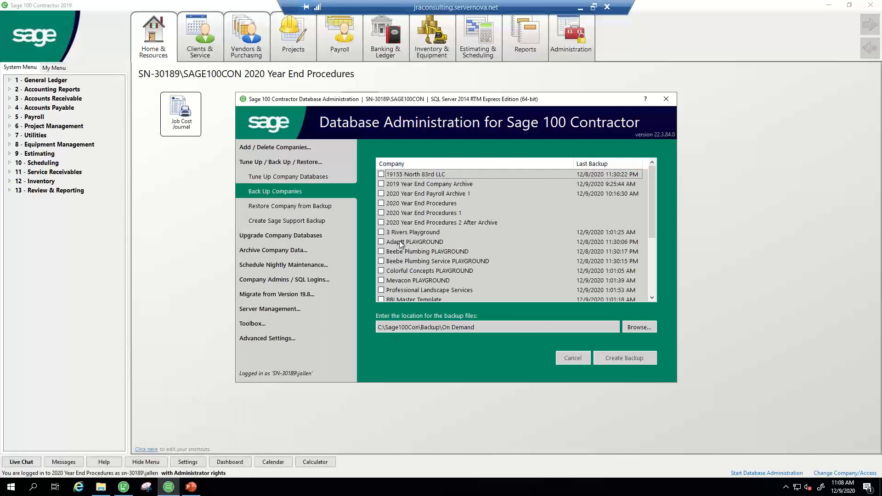
Return to Sage 100 Contractor, run the audit in 5-3-7 Payroll Audit, and close the audit window.
{"action": "left_click", "coordinate": [739, 156]}
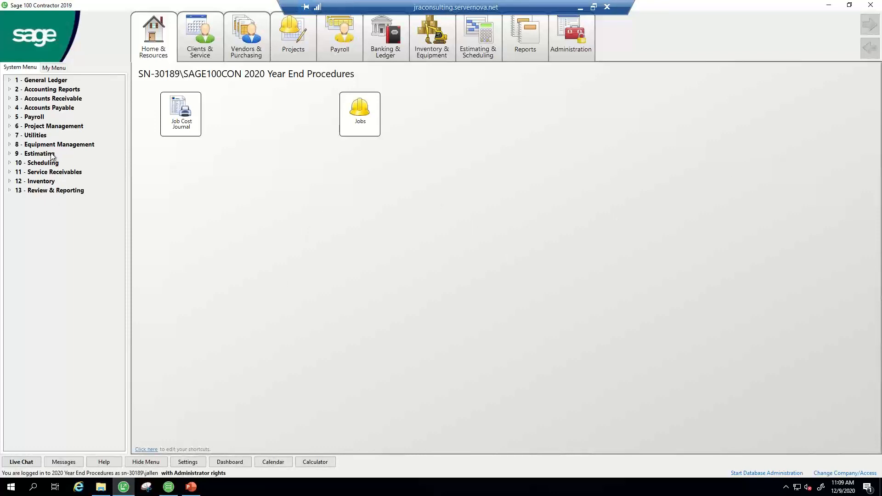
{"action": "left_click", "coordinate": [11, 118]}
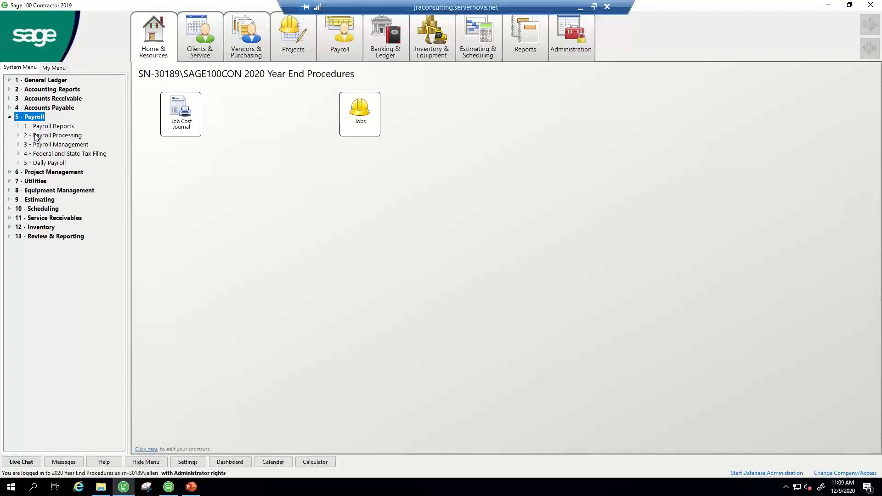
{"action": "left_click", "coordinate": [23, 145]}
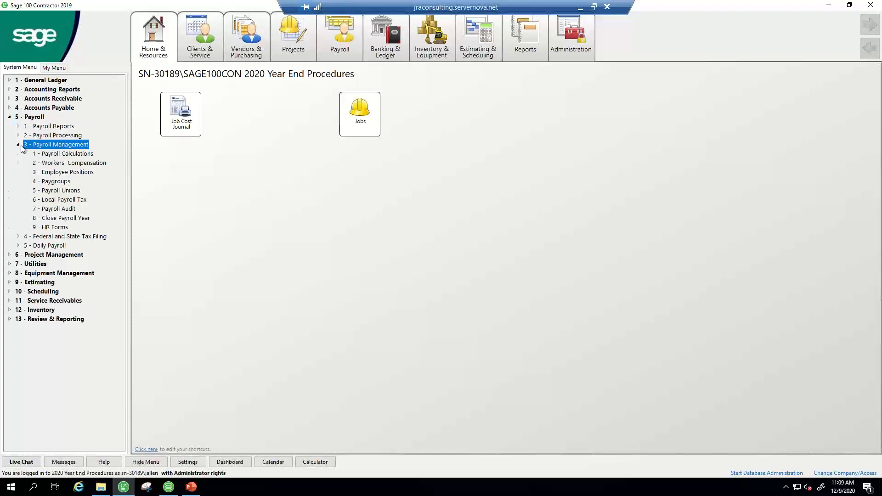
{"action": "double_click", "coordinate": [52, 209]}
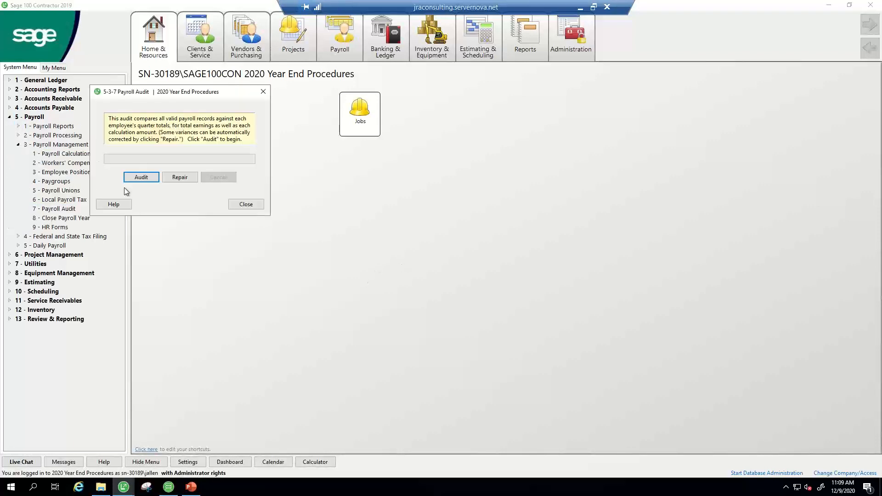
{"action": "left_click", "coordinate": [142, 179]}
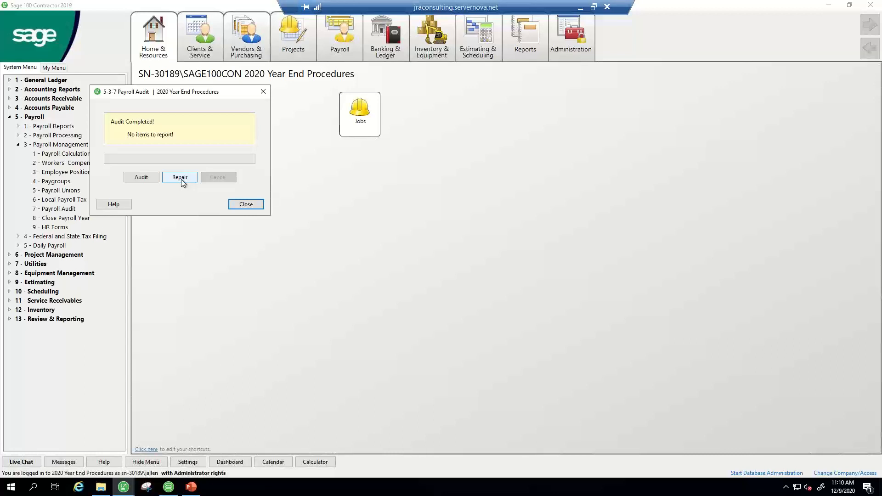
{"action": "left_click", "coordinate": [246, 205]}
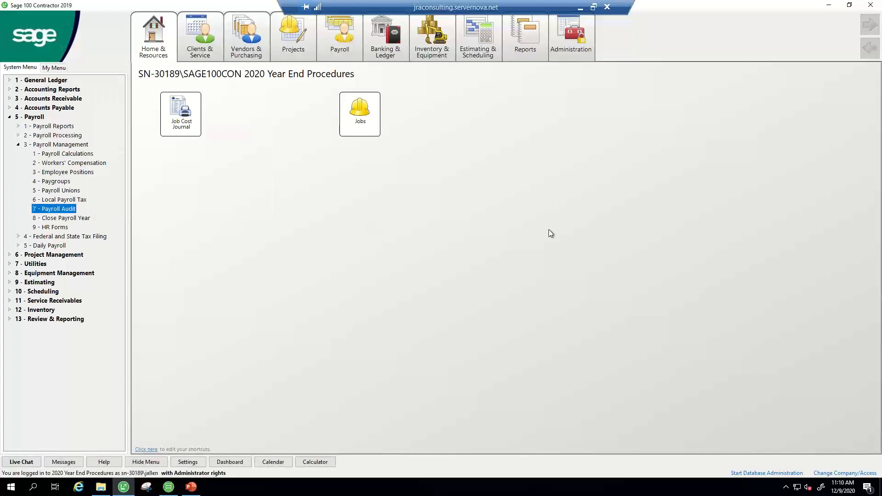
Review the status choices on an existing employee's record in 5-2-1 Employees, and close it without saving changes.
{"action": "double_click", "coordinate": [24, 137]}
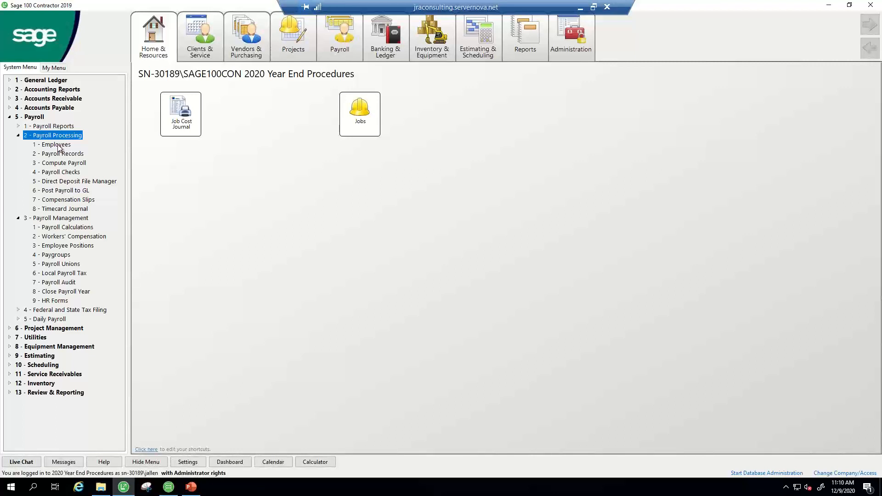
{"action": "double_click", "coordinate": [58, 146]}
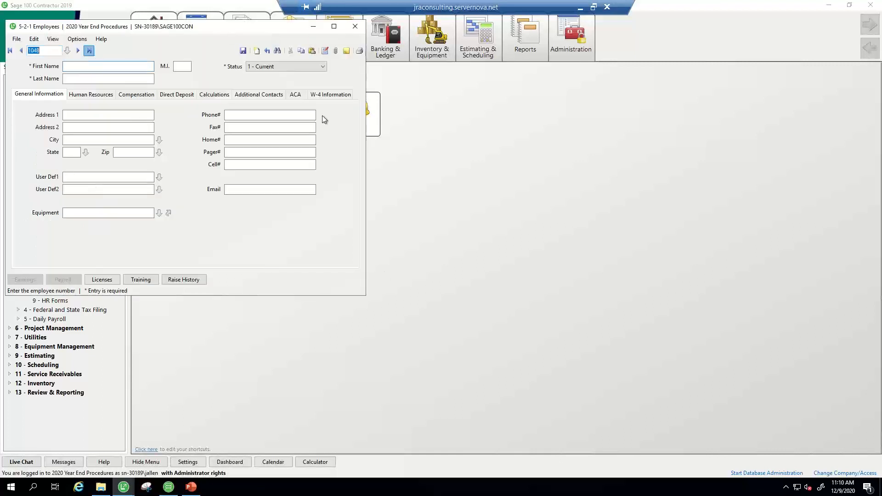
{"action": "left_click", "coordinate": [324, 68]}
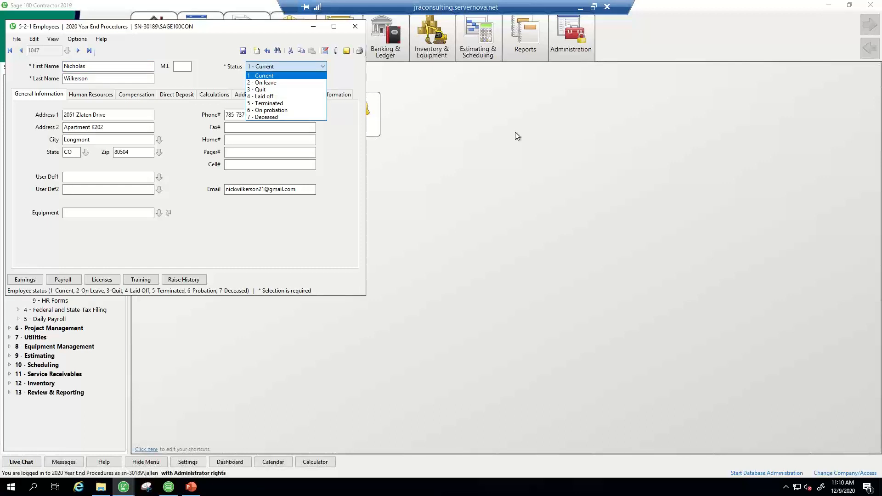
{"action": "left_click", "coordinate": [357, 29]}
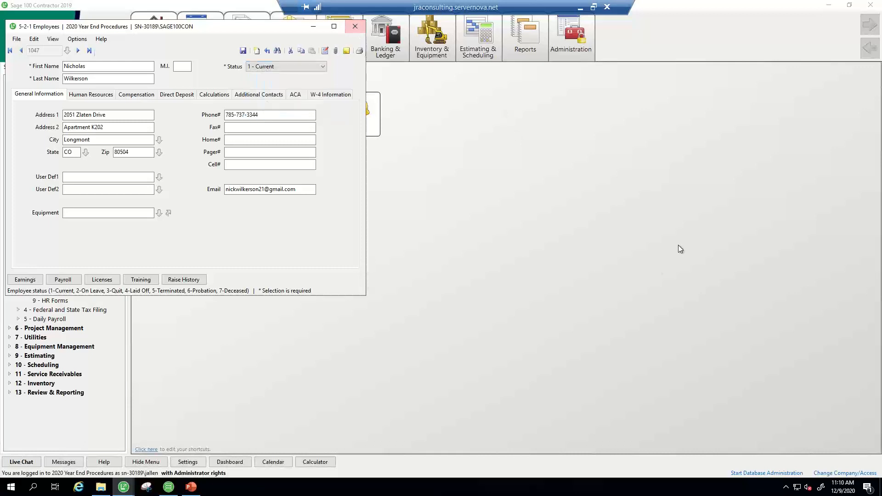
{"action": "left_click", "coordinate": [354, 26]}
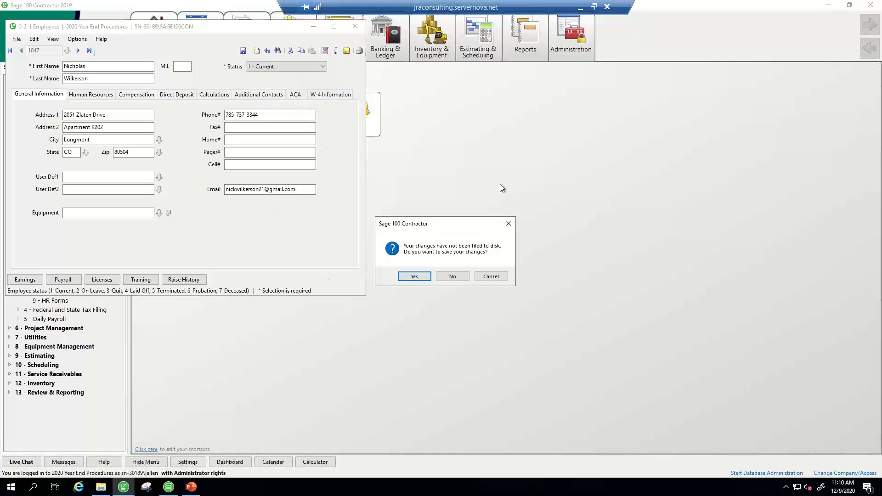
{"action": "left_click", "coordinate": [452, 276]}
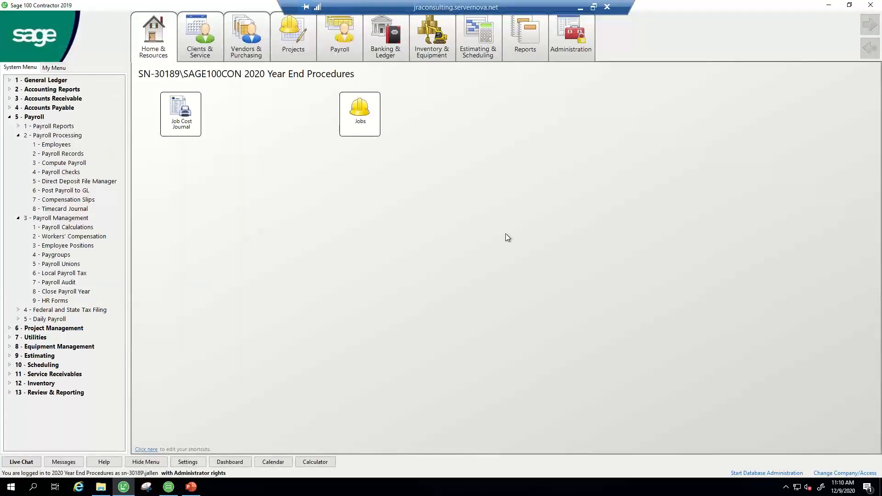
Count the payroll records in 5-2-2 Payroll Records and close the window.
{"action": "double_click", "coordinate": [50, 154]}
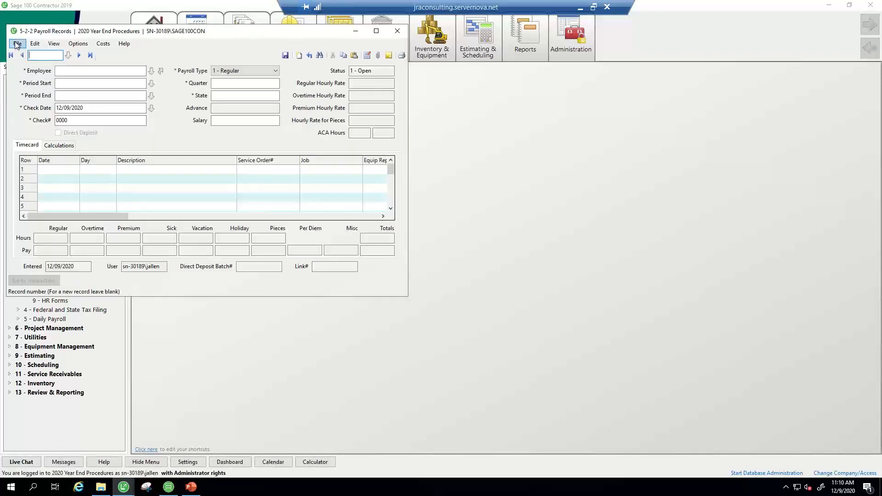
{"action": "left_click", "coordinate": [17, 43]}
{"action": "left_click", "coordinate": [23, 90]}
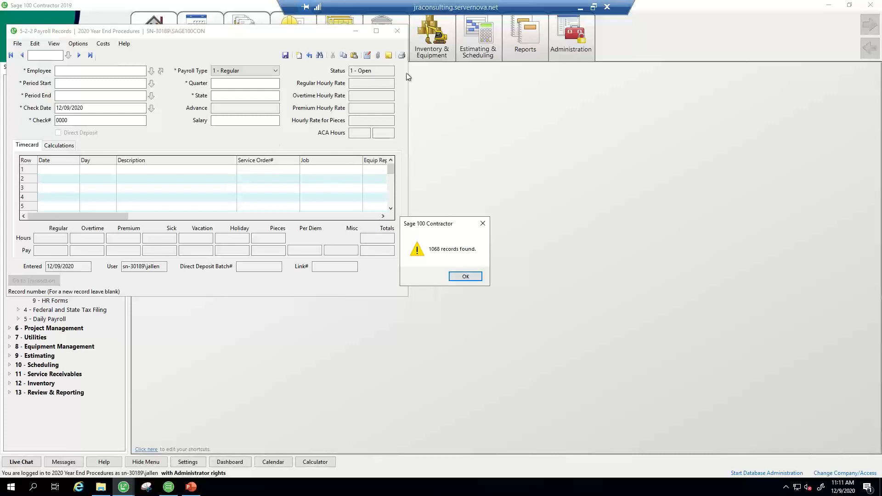
{"action": "left_click", "coordinate": [466, 277]}
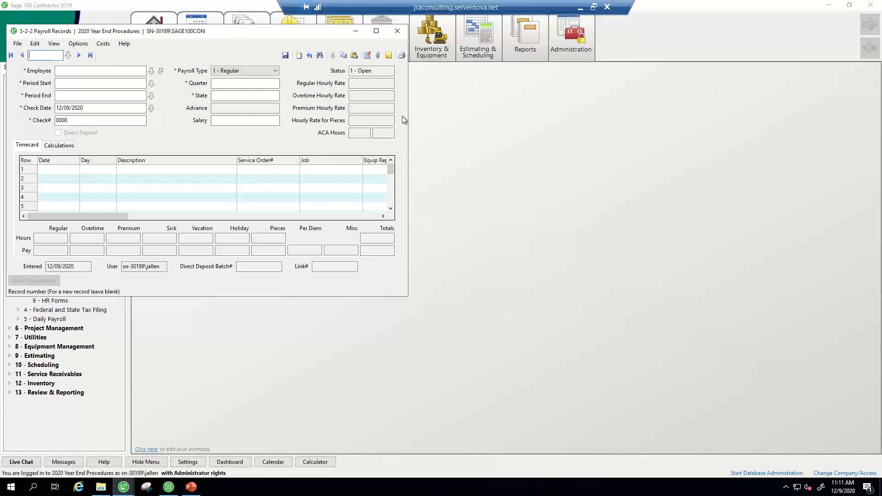
{"action": "left_click", "coordinate": [397, 31]}
{"action": "left_click", "coordinate": [393, 37]}
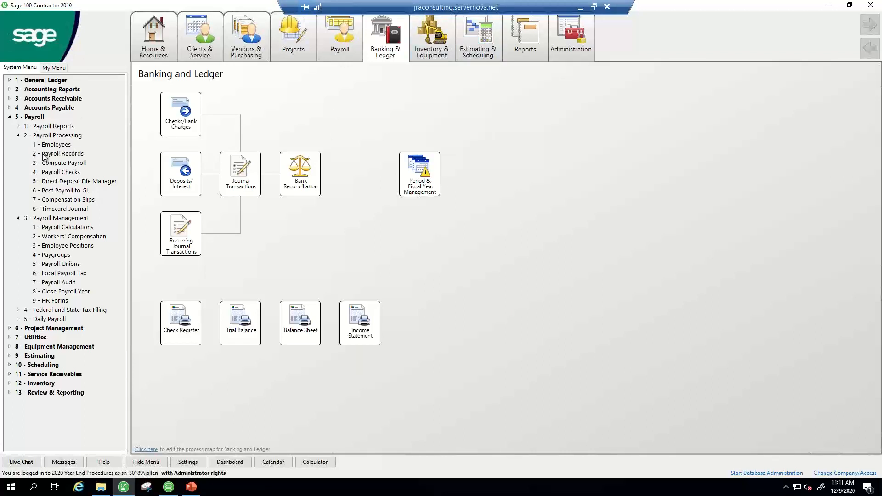
Preview report 41, the Payroll Check Register Totals Page, with blank criteria, and close the report windows.
{"action": "left_click", "coordinate": [19, 127]}
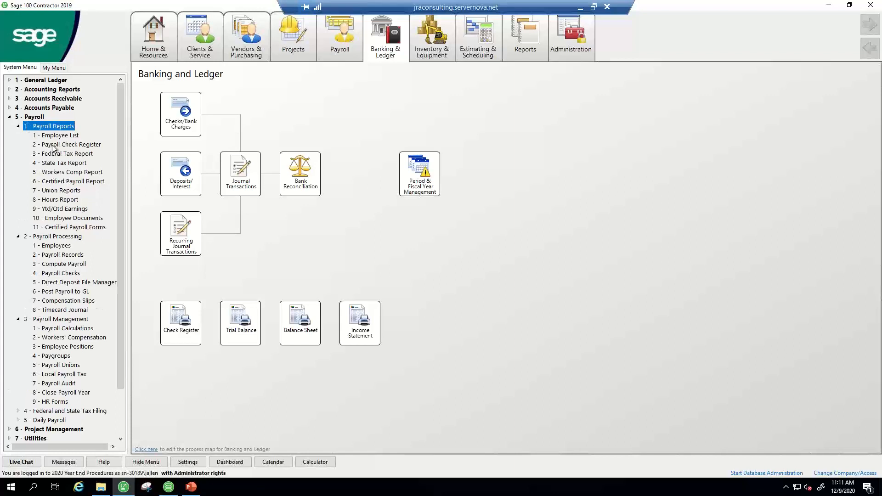
{"action": "left_click", "coordinate": [53, 146]}
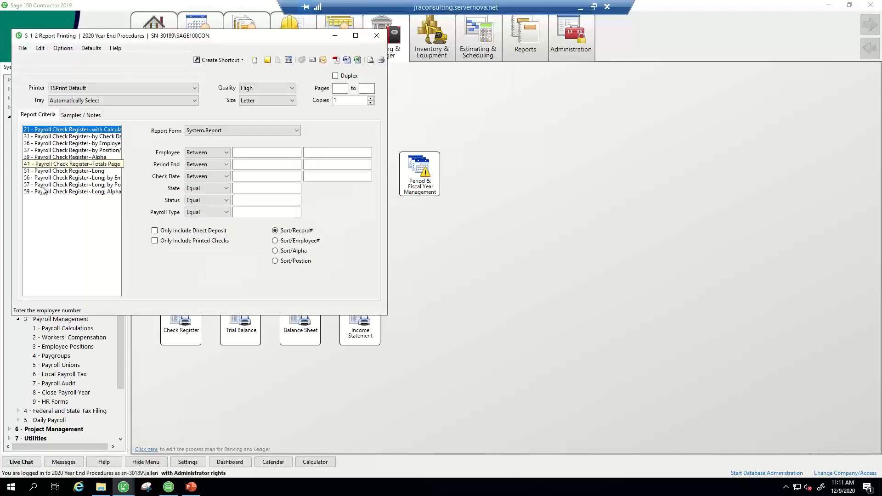
{"action": "left_click", "coordinate": [39, 164]}
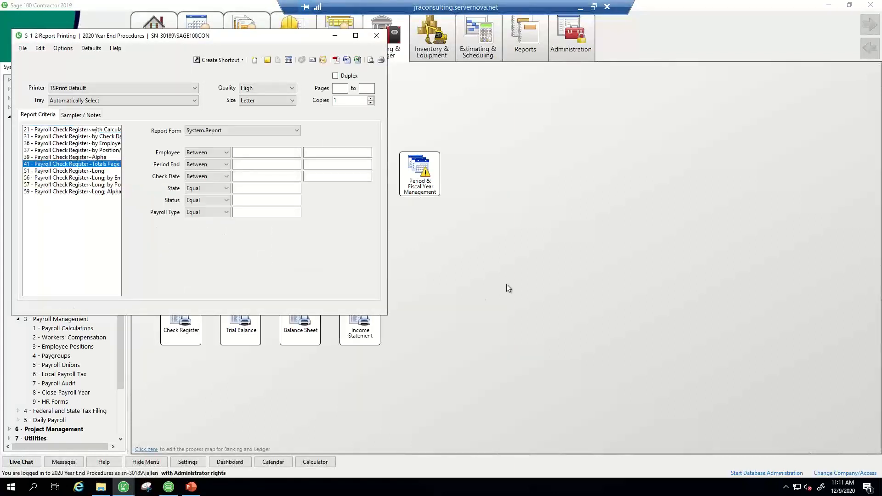
{"action": "left_click", "coordinate": [370, 63]}
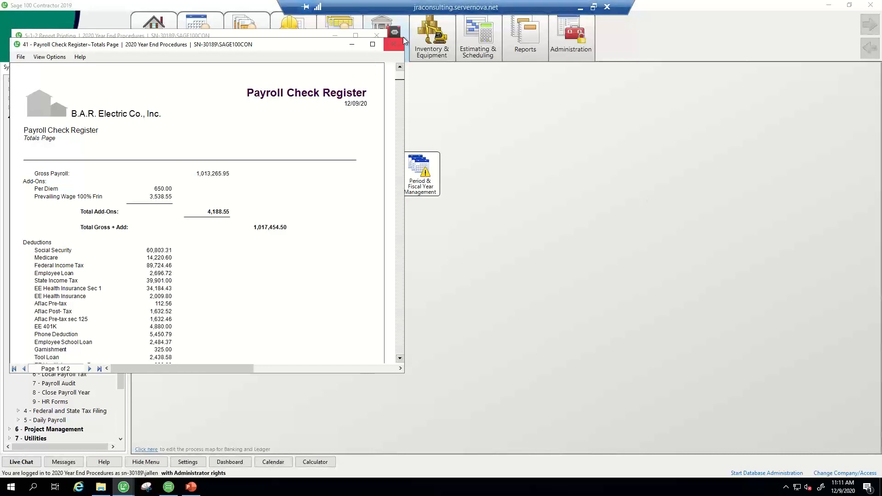
{"action": "left_click", "coordinate": [393, 44]}
{"action": "left_click", "coordinate": [376, 37]}
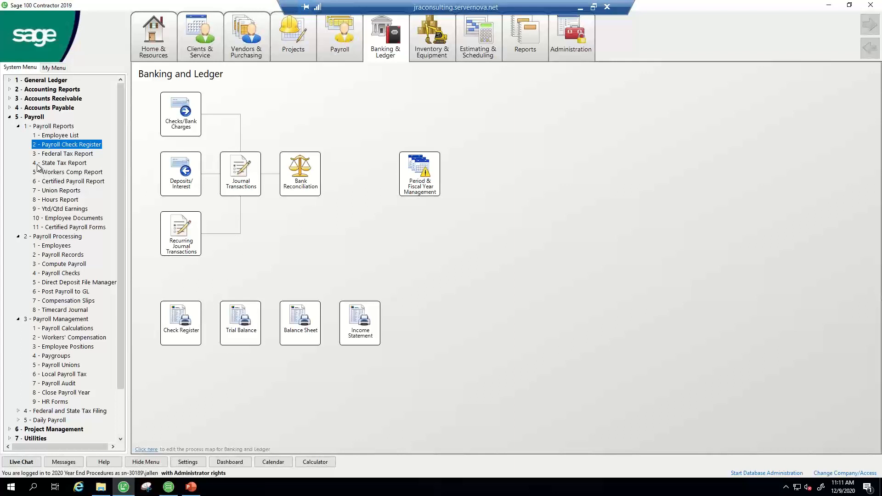
Preview the ACA Full Time Equivalent Count report for calendar year 2020, enlarge it for review, and close the report windows.
{"action": "left_click", "coordinate": [39, 411]}
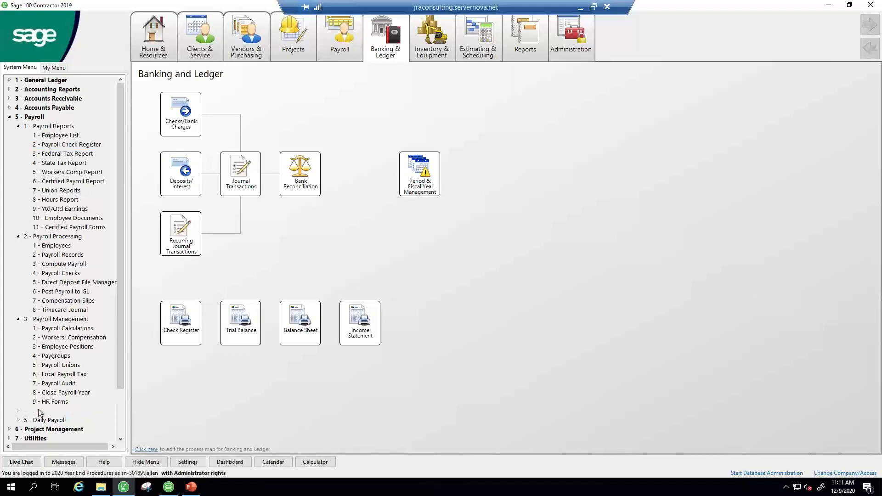
{"action": "left_click", "coordinate": [18, 410]}
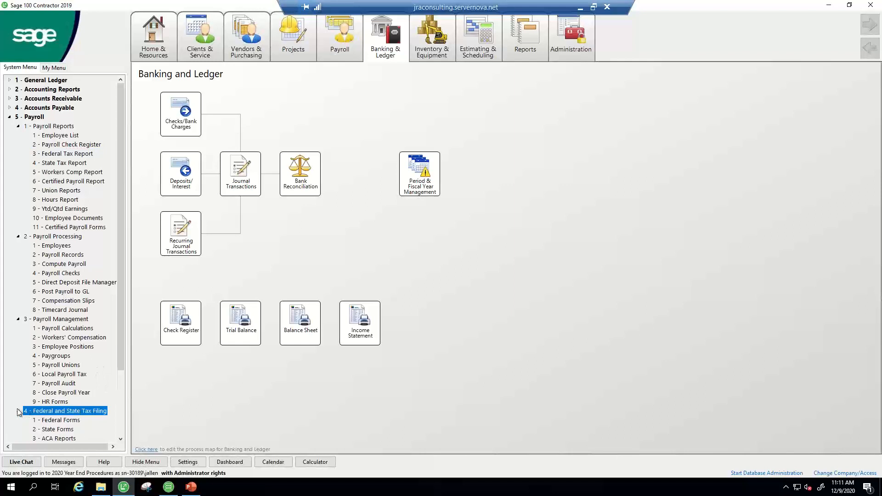
{"action": "left_click", "coordinate": [53, 438]}
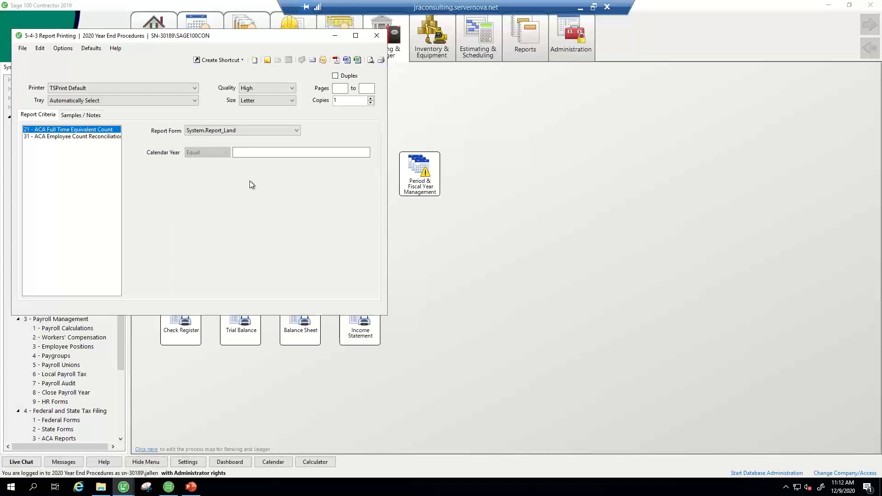
{"action": "left_click", "coordinate": [371, 60]}
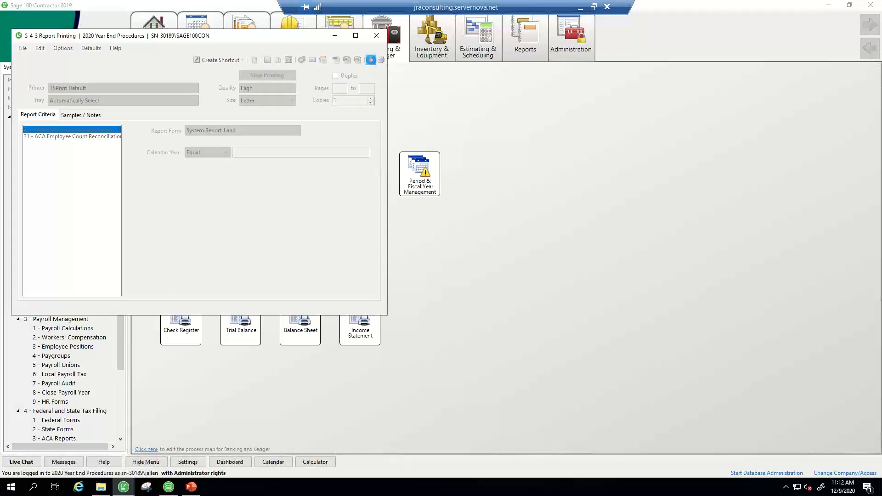
{"action": "left_click", "coordinate": [489, 277]}
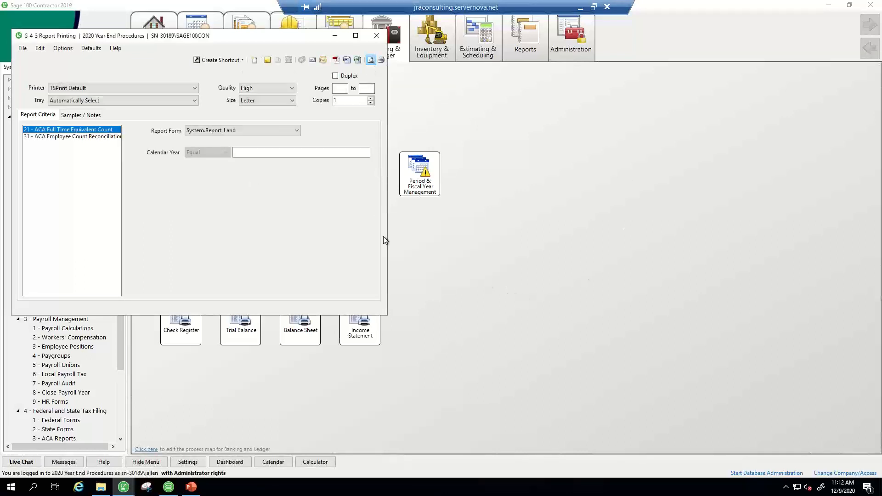
{"action": "type", "text": "2020"}
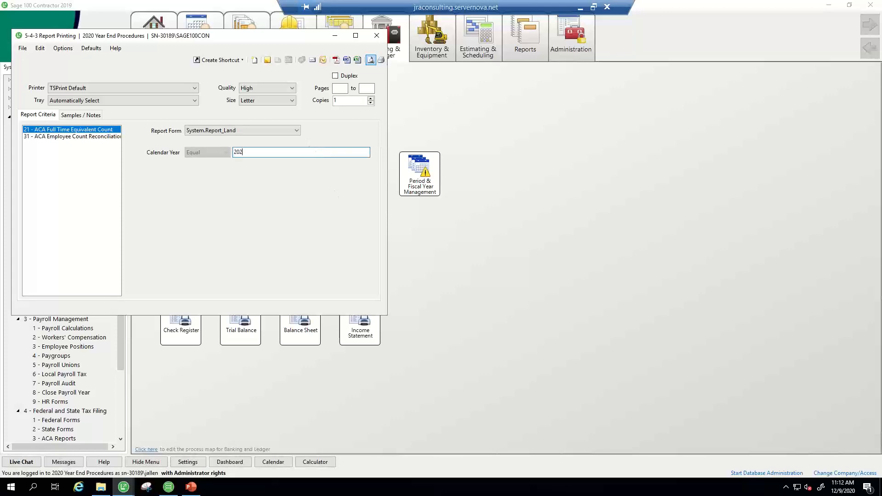
{"action": "left_click", "coordinate": [370, 60]}
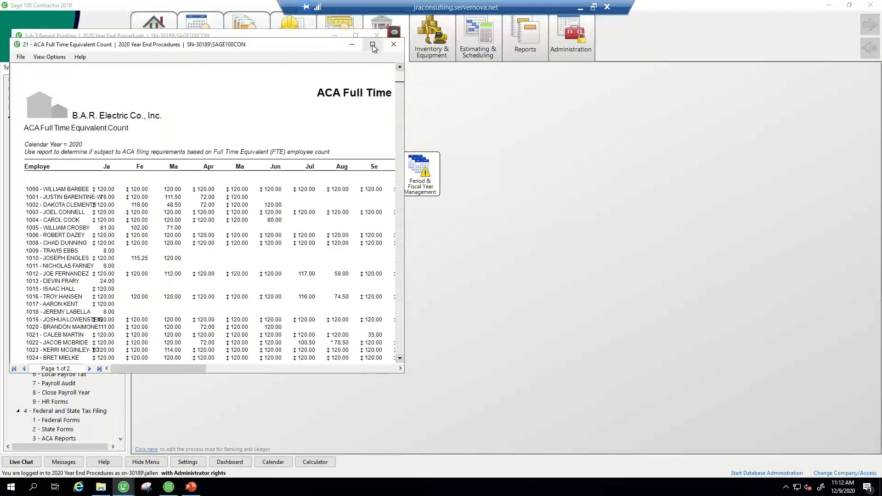
{"action": "left_click", "coordinate": [372, 44]}
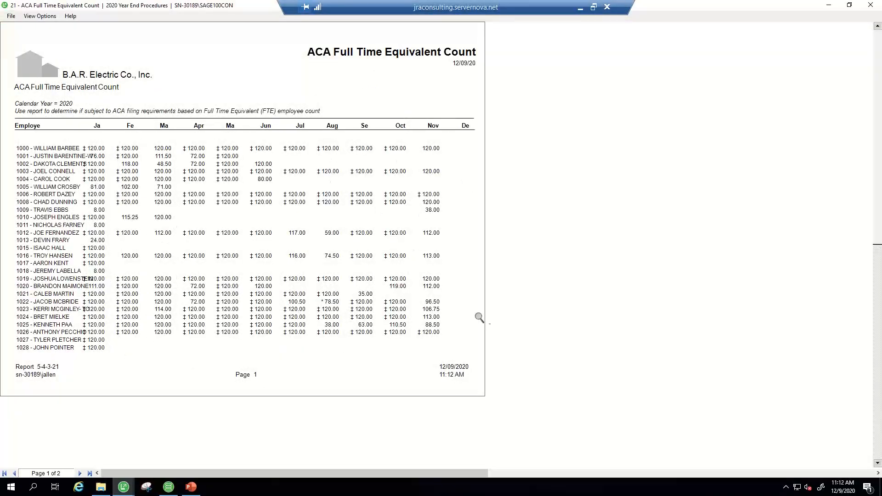
{"action": "left_click", "coordinate": [872, 6]}
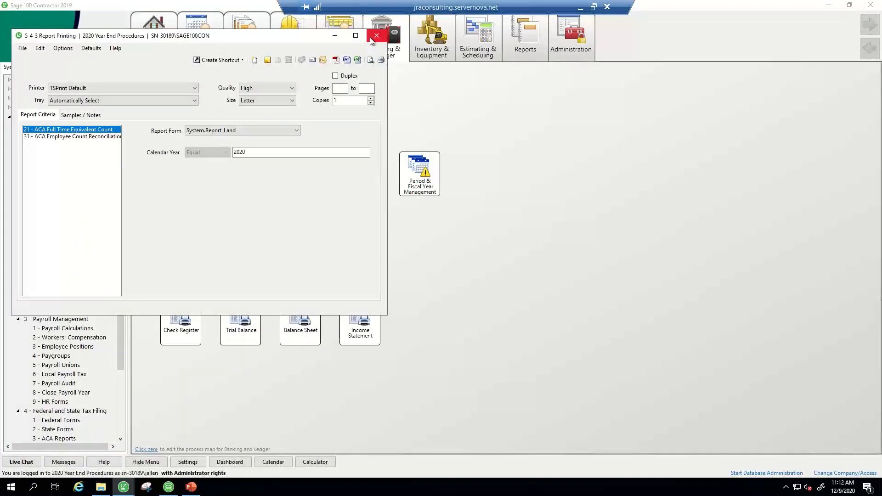
{"action": "left_click", "coordinate": [371, 40]}
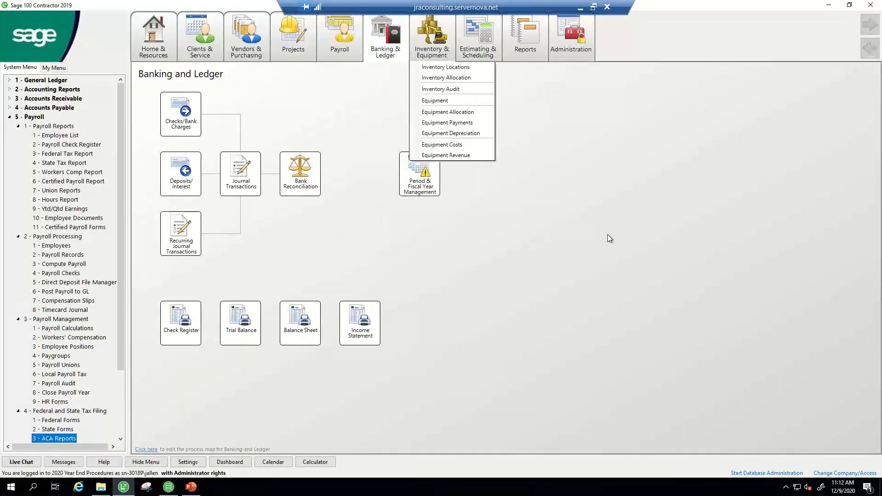
Count the invoice records in 4-2 Payable Invoices/Credits and close the window.
{"action": "left_click", "coordinate": [10, 108]}
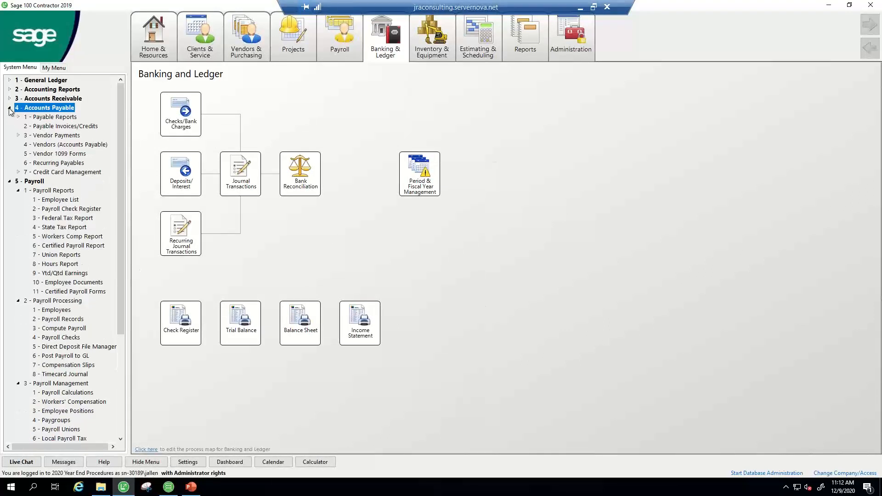
{"action": "double_click", "coordinate": [32, 127]}
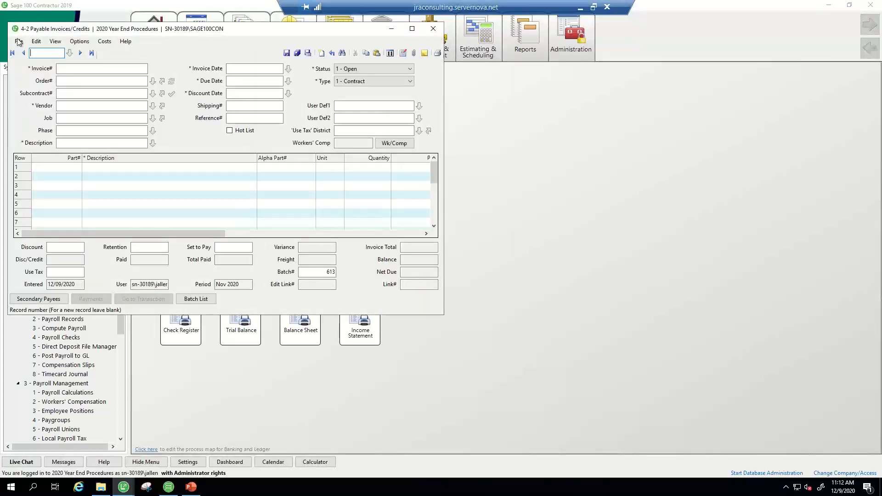
{"action": "left_click", "coordinate": [18, 41]}
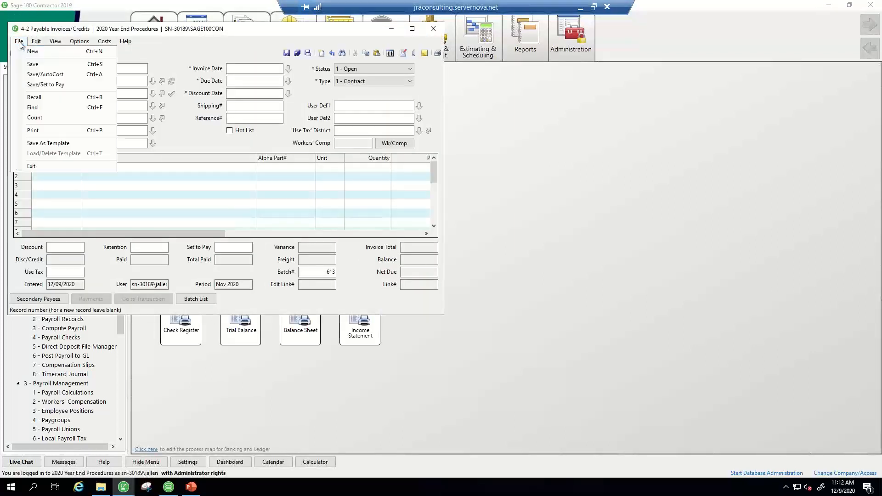
{"action": "left_click", "coordinate": [38, 121]}
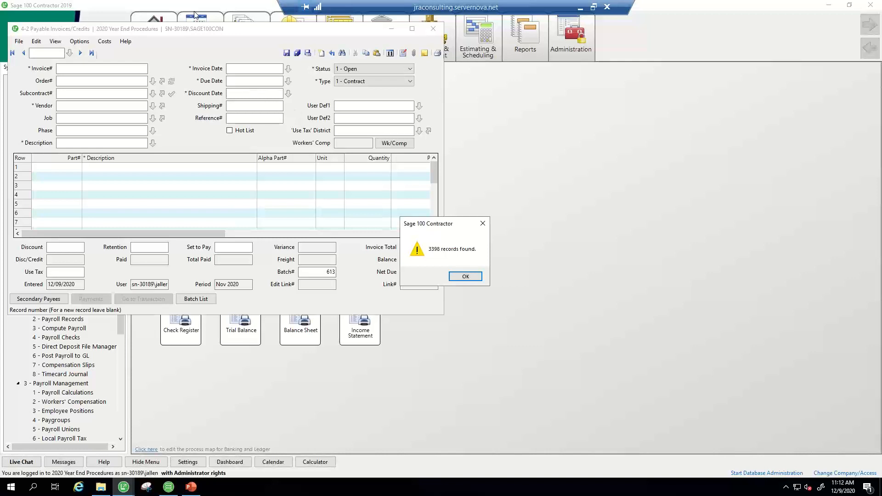
{"action": "left_click", "coordinate": [464, 277]}
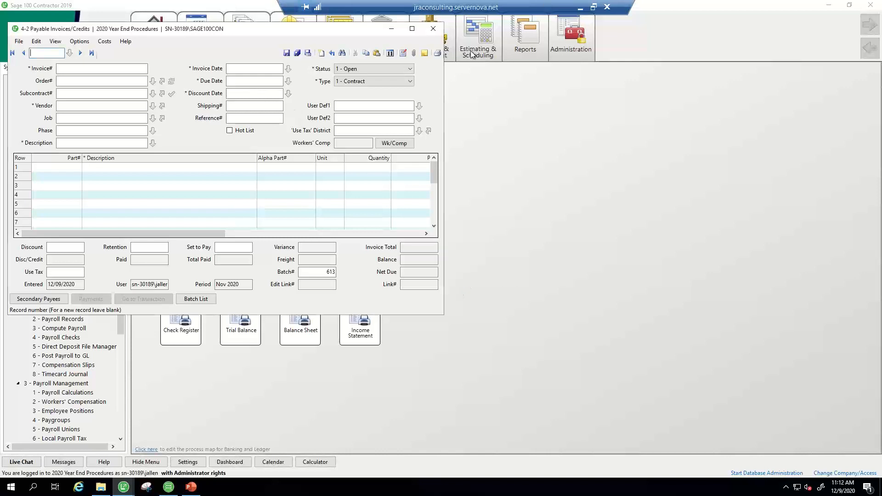
{"action": "left_click", "coordinate": [432, 30]}
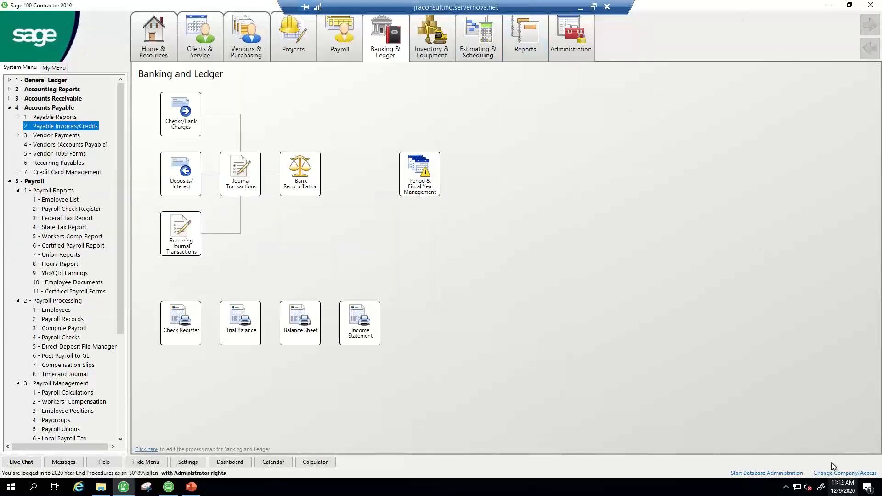
Switch to the active company 2020 Year End Procedures 1 with Administrator rights.
{"action": "mouse_move", "coordinate": [147, 51]}
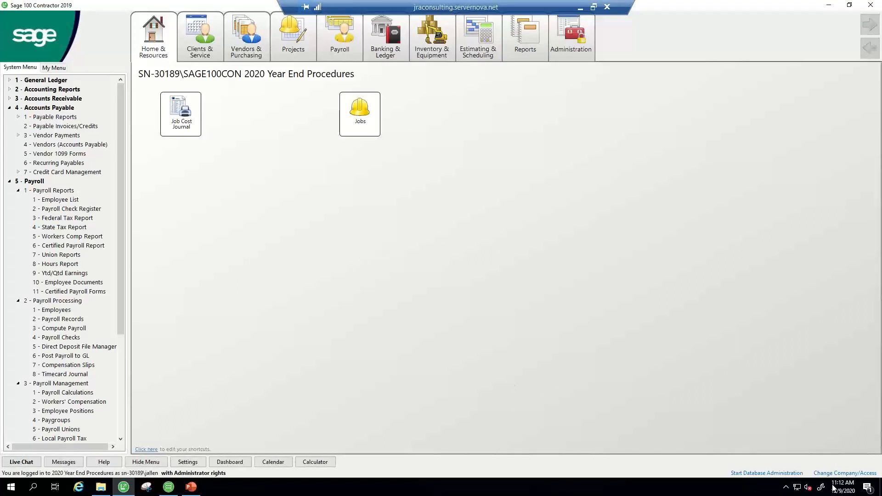
{"action": "left_click", "coordinate": [849, 474]}
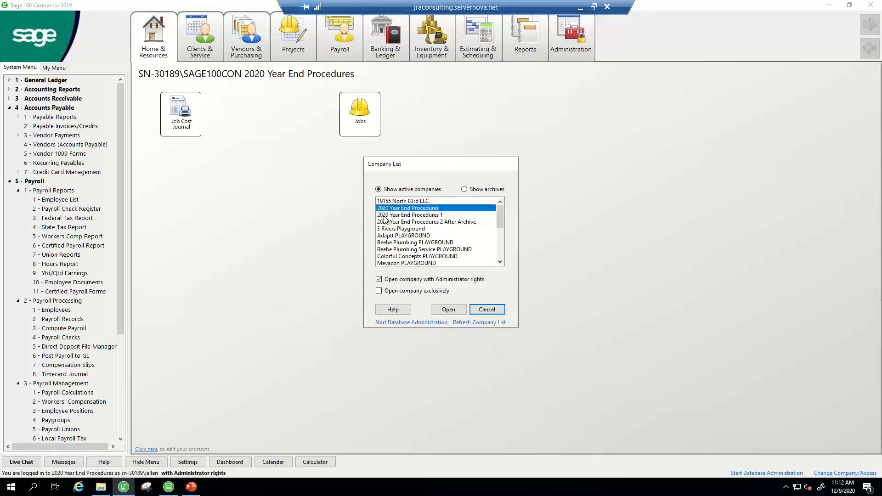
{"action": "left_click", "coordinate": [385, 222]}
{"action": "left_click", "coordinate": [450, 309]}
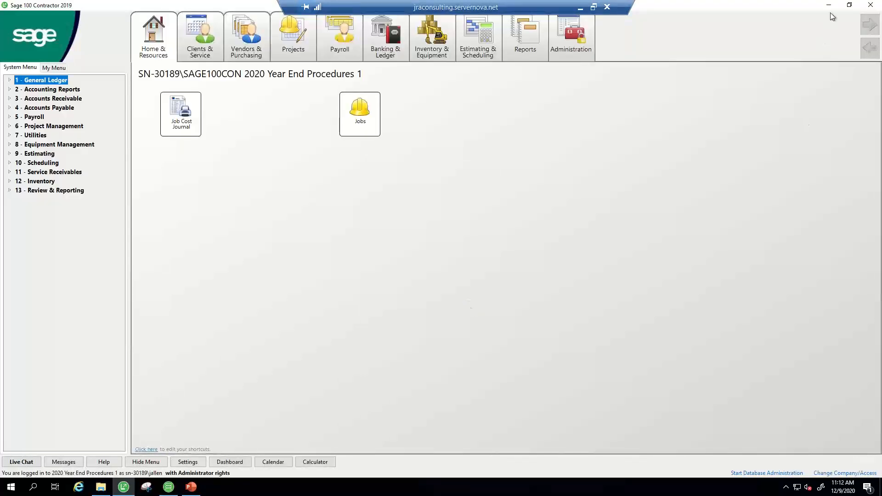
In Database Administration, archive the payroll data of 2020 Year End Procedures as "2020 Payroll Archive" and accept deleting its payroll records.
{"action": "left_click", "coordinate": [829, 6]}
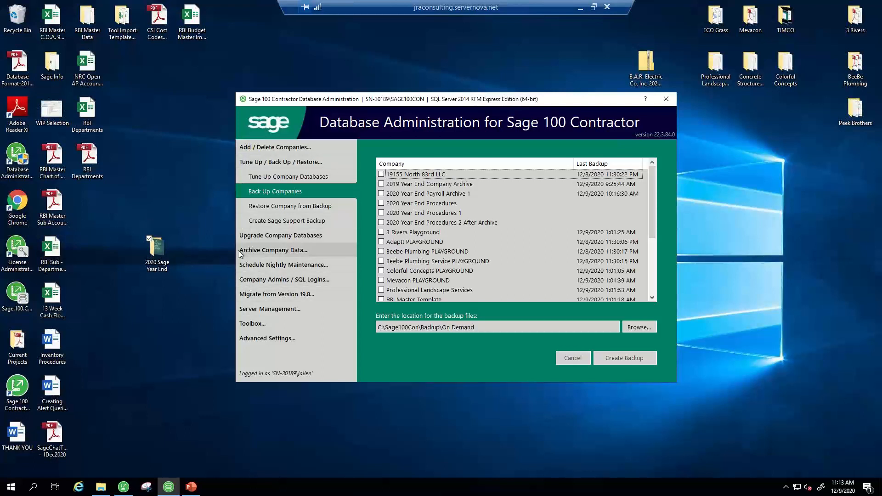
{"action": "left_click", "coordinate": [257, 250]}
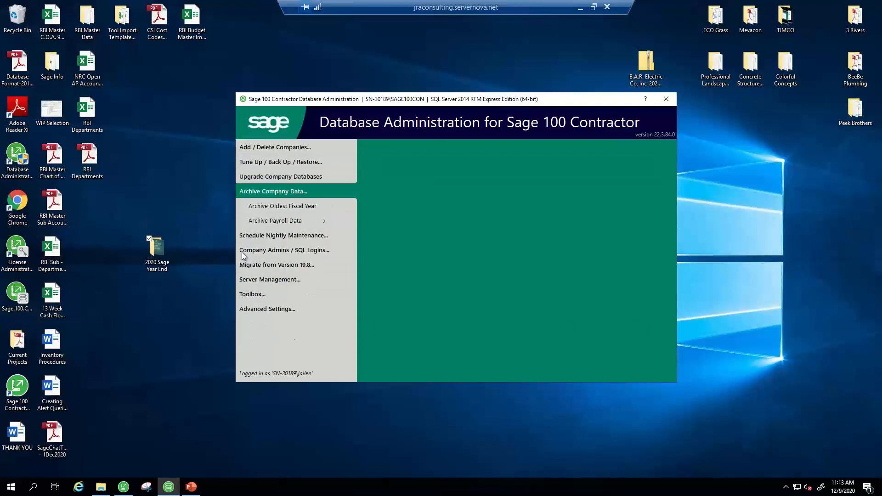
{"action": "left_click", "coordinate": [257, 222]}
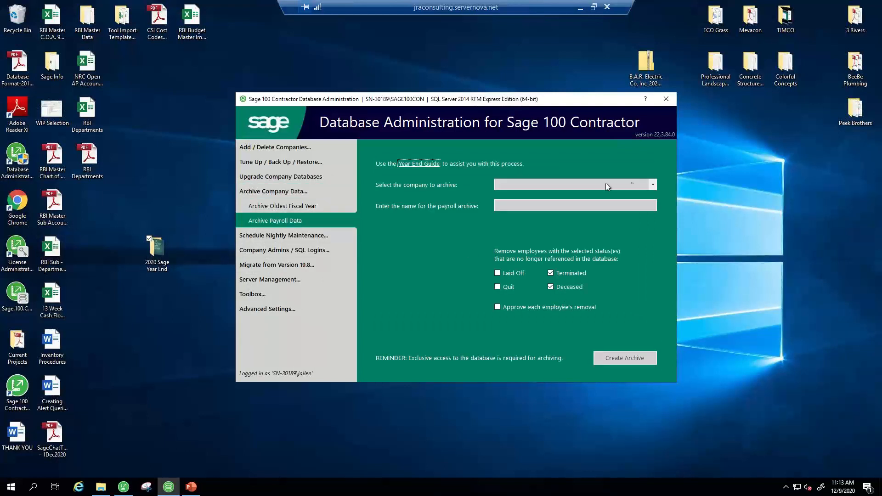
{"action": "left_click", "coordinate": [651, 184]}
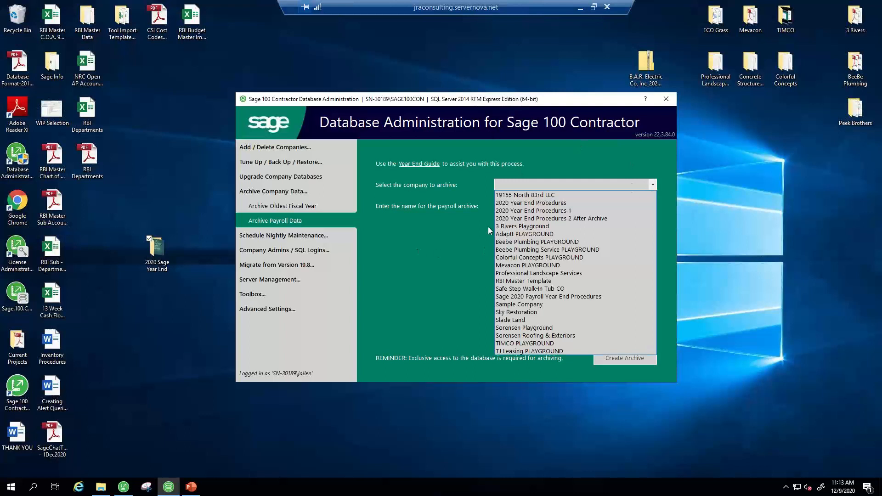
{"action": "left_click", "coordinate": [515, 203]}
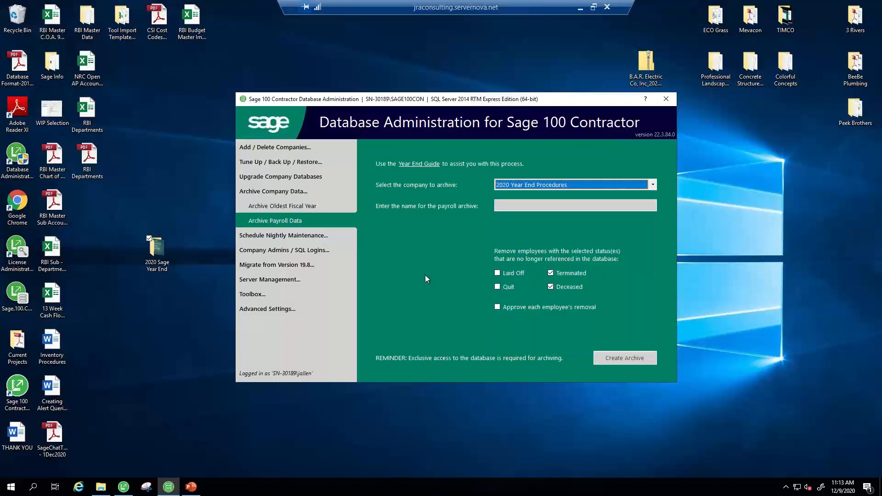
{"action": "left_click", "coordinate": [501, 205]}
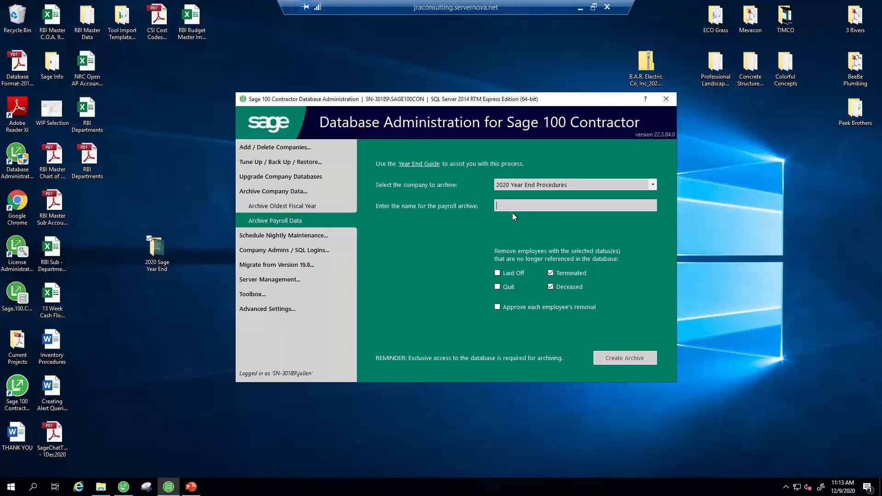
{"action": "type", "text": "2020 Payroll Archive"}
{"action": "left_click", "coordinate": [621, 357]}
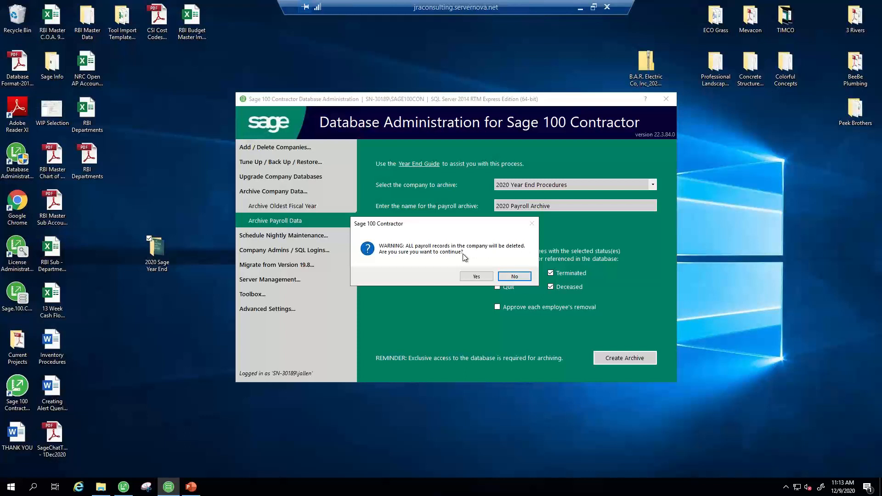
{"action": "left_click", "coordinate": [476, 276]}
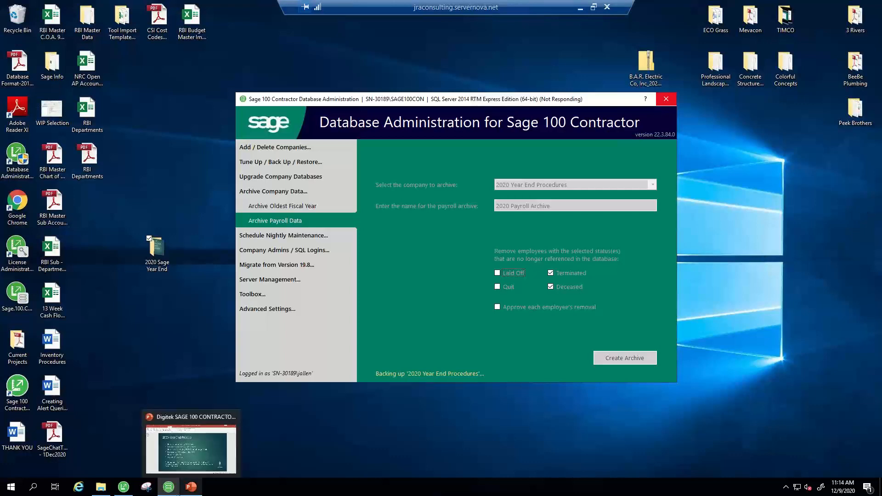
Return to Sage 100 Contractor and open the archived company 2020 Year End Payroll Archive 1.
{"action": "left_click", "coordinate": [128, 492]}
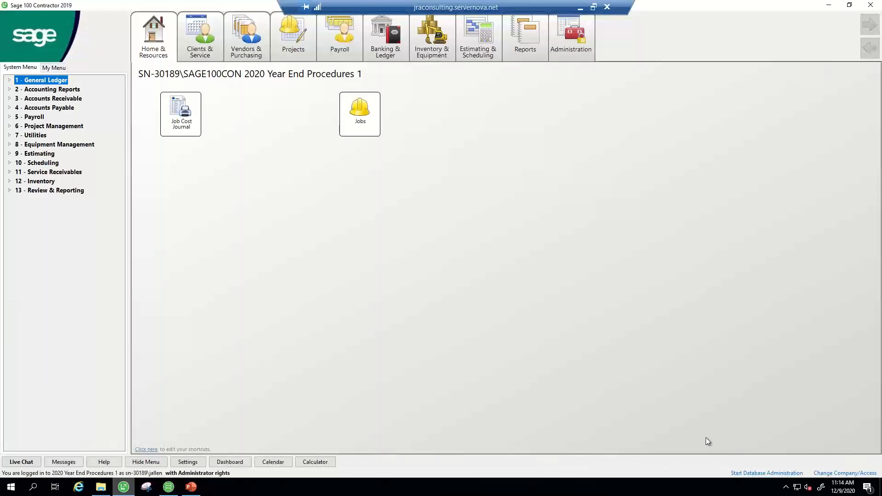
{"action": "left_click", "coordinate": [827, 473]}
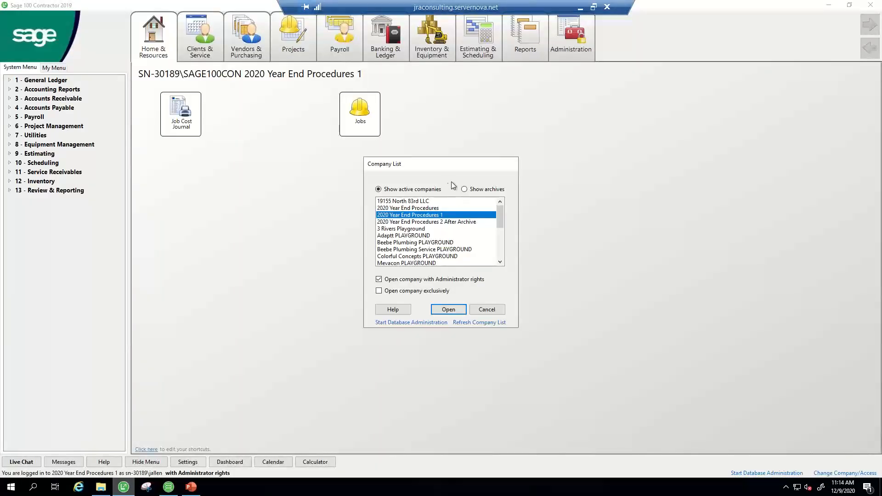
{"action": "left_click", "coordinate": [464, 189]}
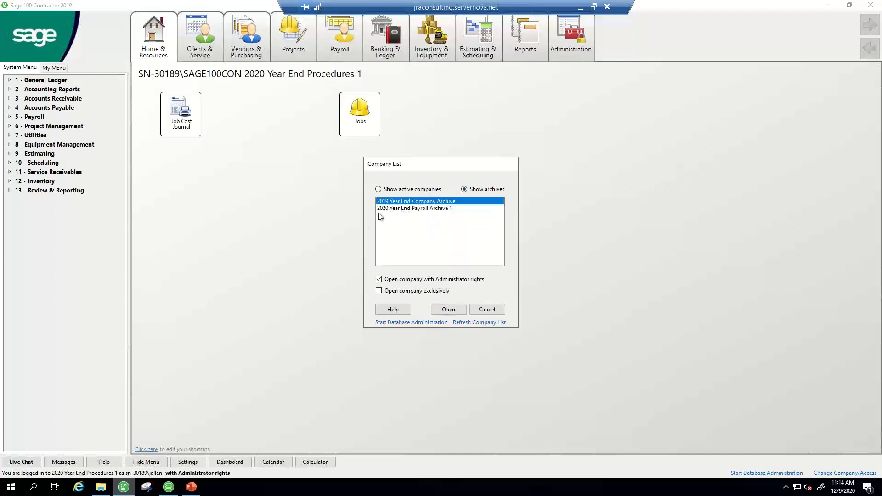
{"action": "left_click", "coordinate": [383, 209]}
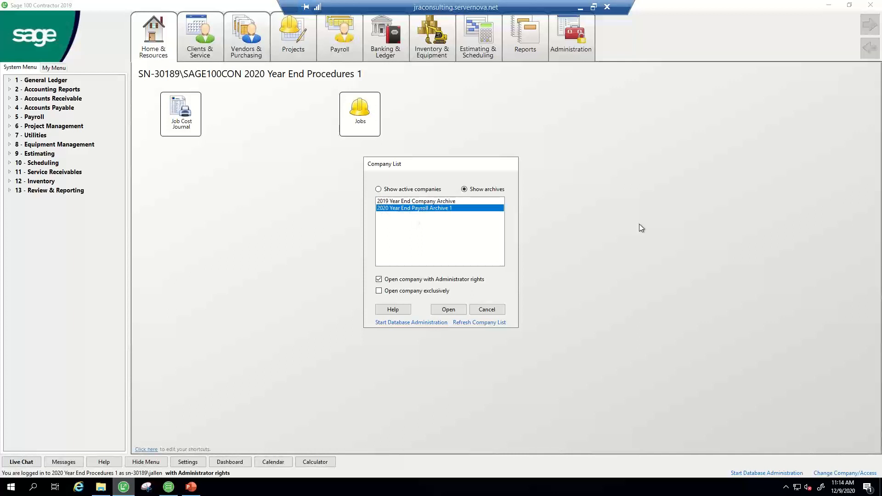
{"action": "left_click", "coordinate": [445, 310]}
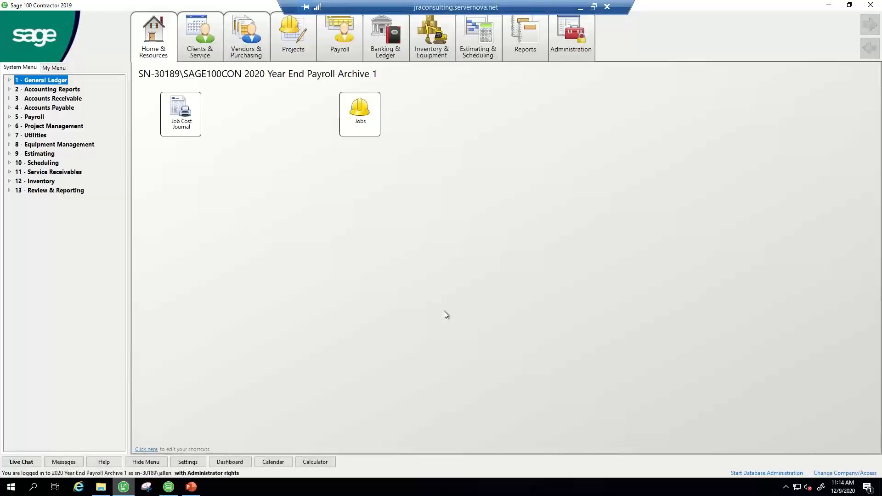
Count the archive's payroll records in 5-2-2 Payroll Records, dismissing the archive reminder, and close the window.
{"action": "left_click", "coordinate": [9, 117]}
{"action": "left_click", "coordinate": [18, 135]}
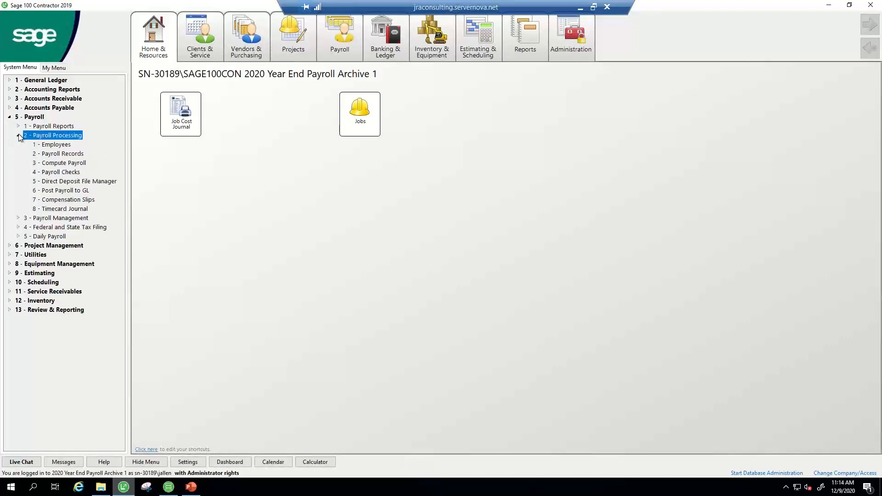
{"action": "left_click", "coordinate": [57, 153]}
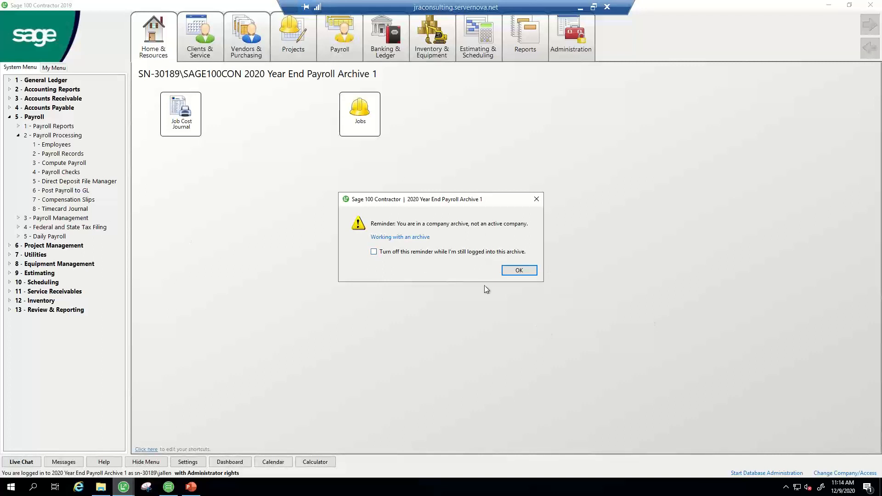
{"action": "left_click", "coordinate": [516, 270]}
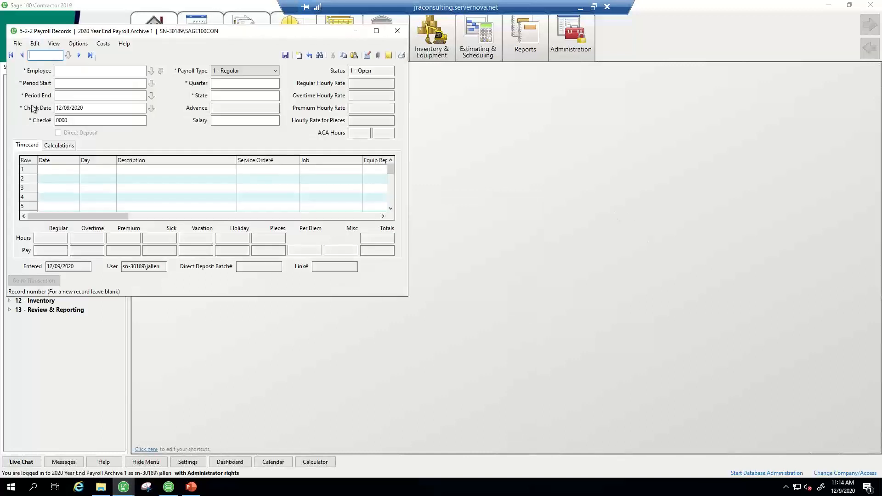
{"action": "left_click", "coordinate": [22, 43]}
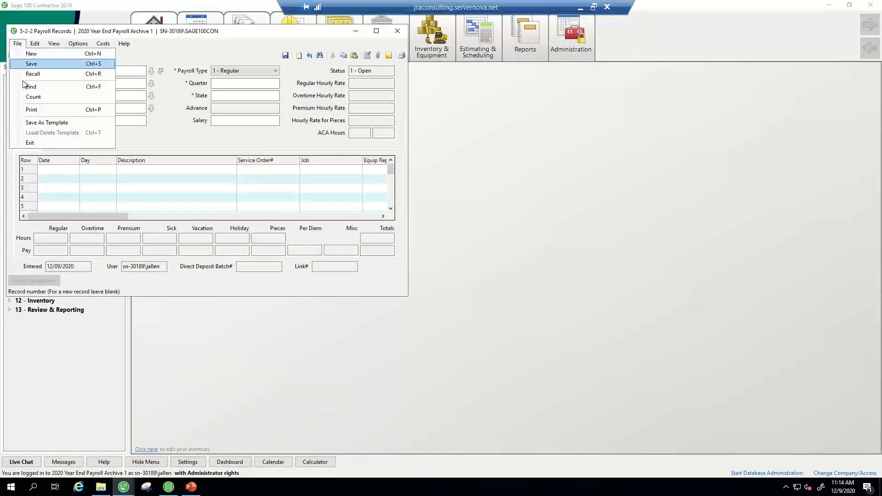
{"action": "left_click", "coordinate": [37, 95]}
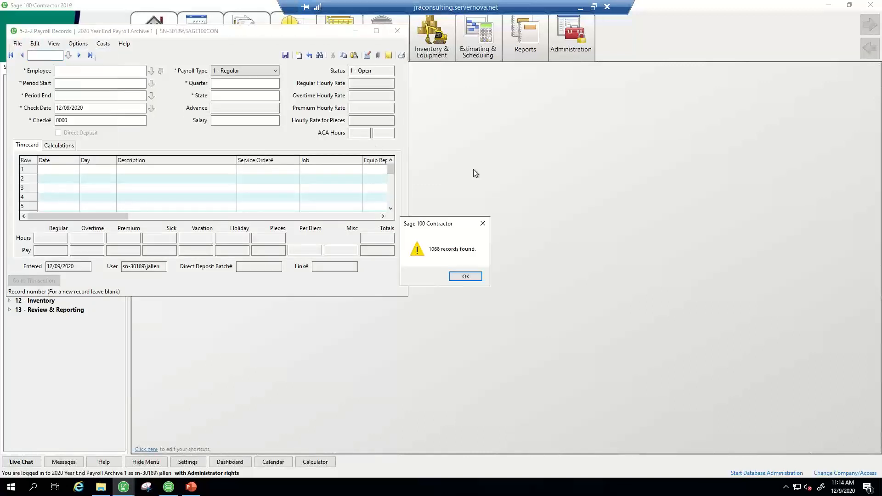
{"action": "left_click", "coordinate": [465, 277]}
{"action": "left_click", "coordinate": [397, 32]}
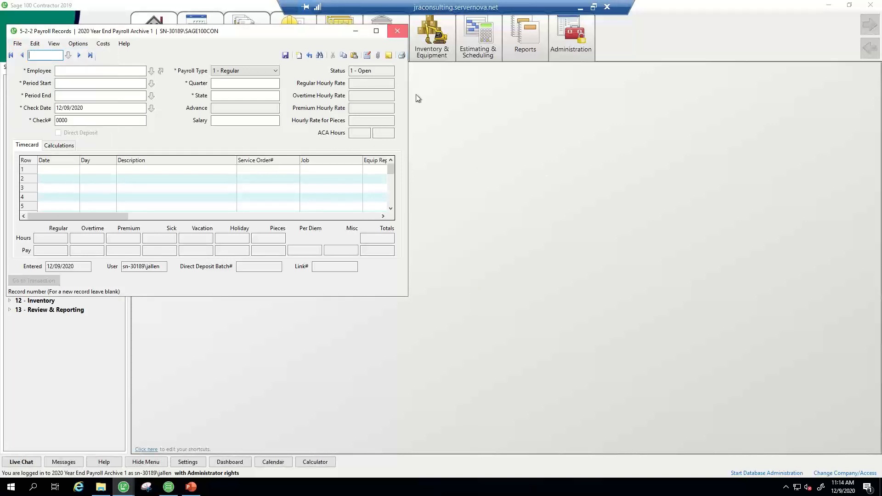
Count the archive's invoice records in 4-2 Payable Invoices/Credits, dismissing the archive reminder.
{"action": "left_click", "coordinate": [16, 109]}
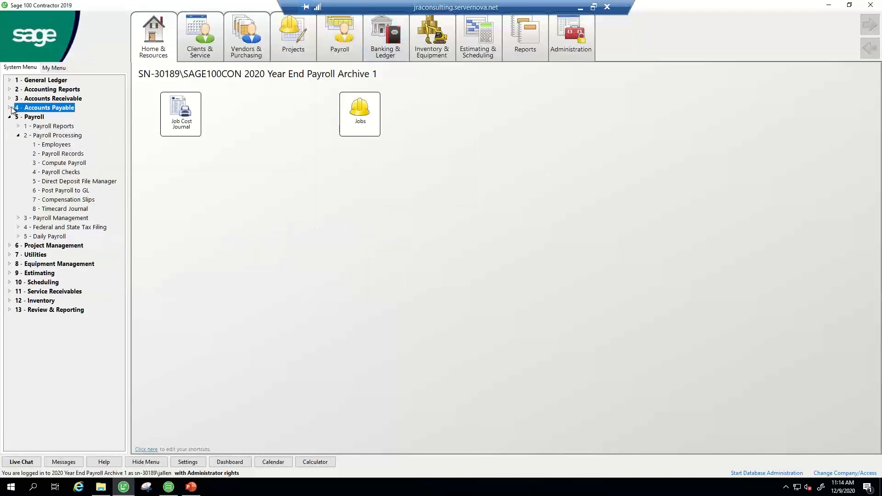
{"action": "left_click", "coordinate": [9, 107]}
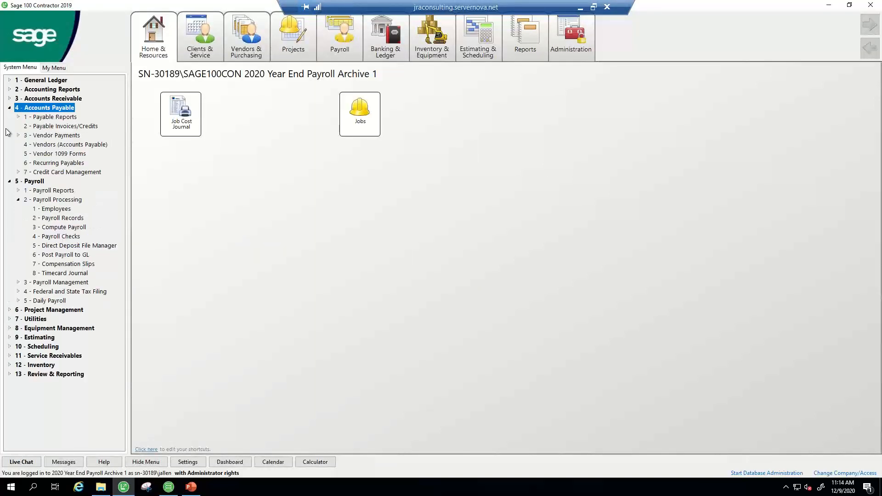
{"action": "double_click", "coordinate": [53, 126]}
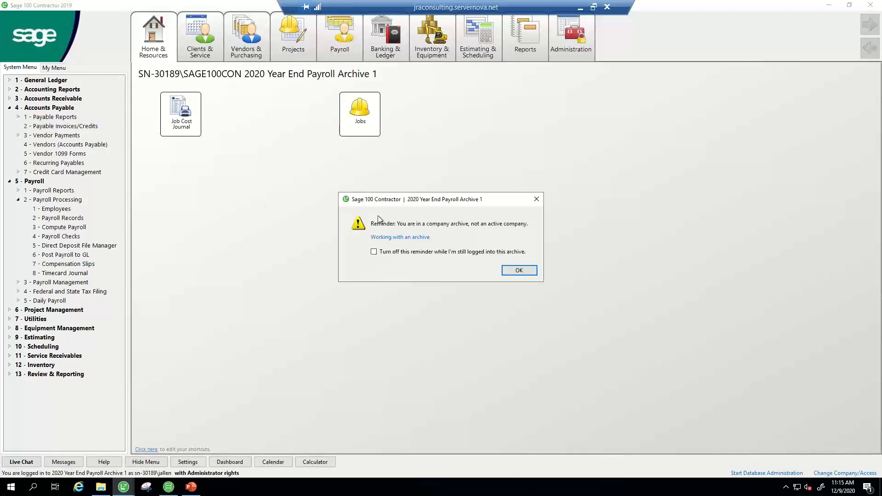
{"action": "left_click", "coordinate": [519, 270]}
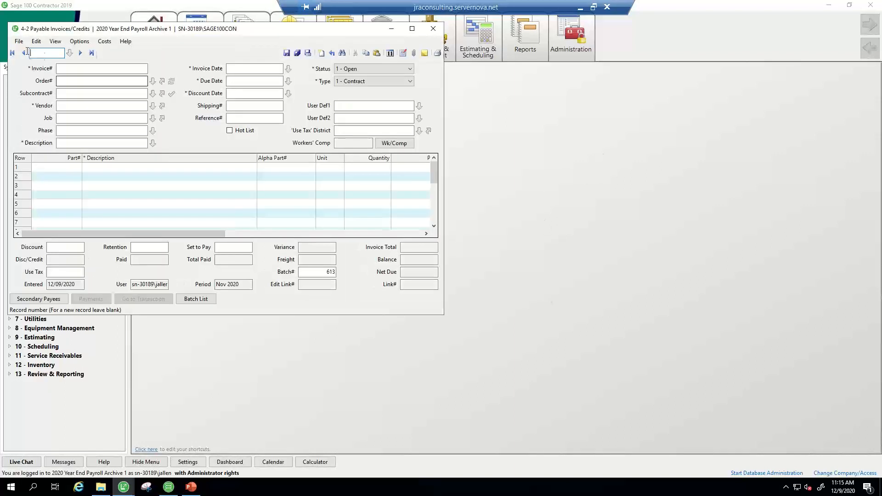
{"action": "left_click", "coordinate": [19, 41]}
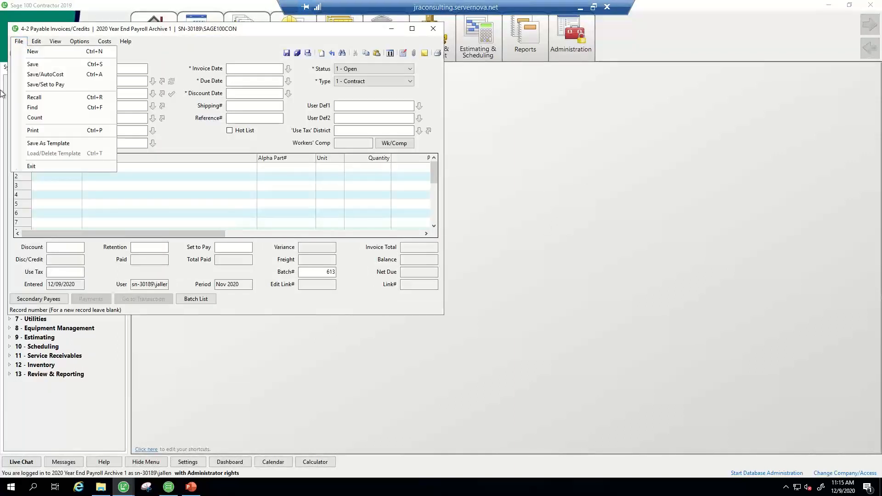
{"action": "left_click", "coordinate": [37, 118]}
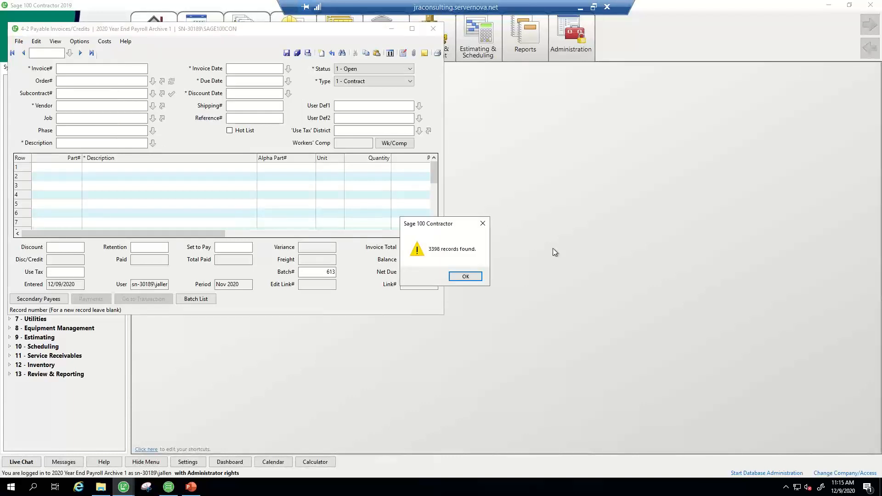
{"action": "left_click", "coordinate": [470, 276]}
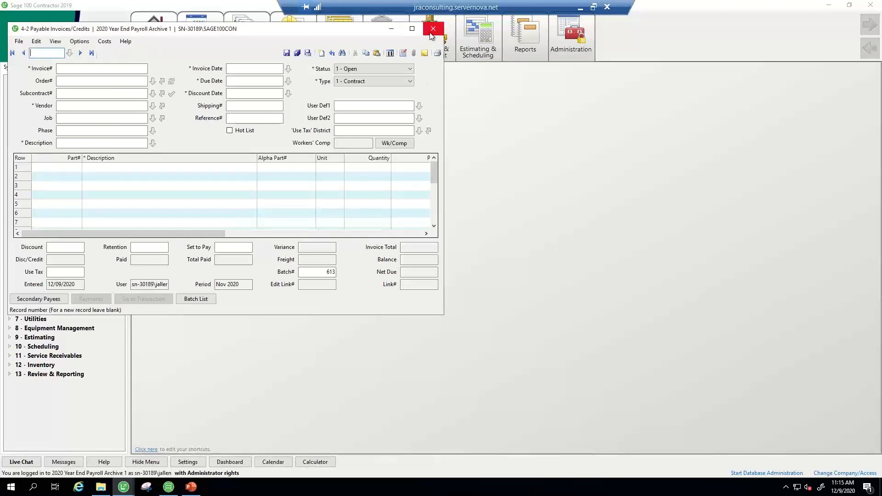
Close the archive's invoice window and open the active company 2020 Year End Procedures 1.
{"action": "left_click", "coordinate": [432, 30]}
{"action": "left_click", "coordinate": [846, 474]}
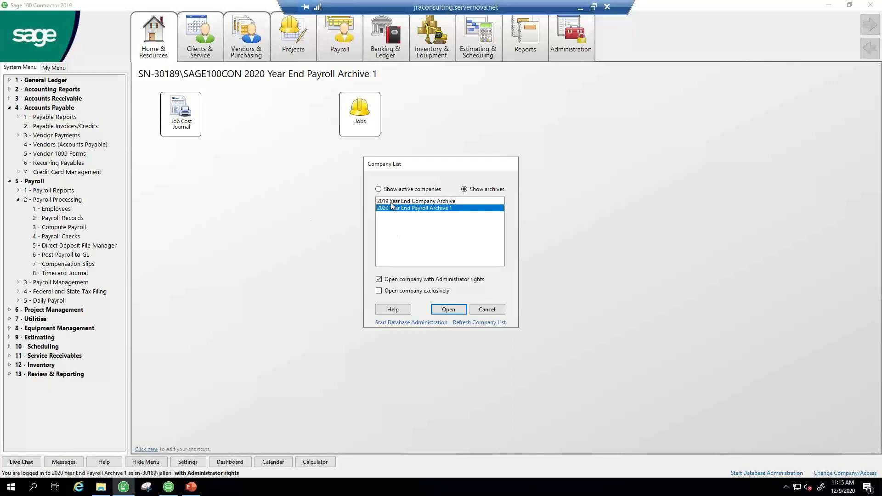
{"action": "left_click", "coordinate": [378, 189]}
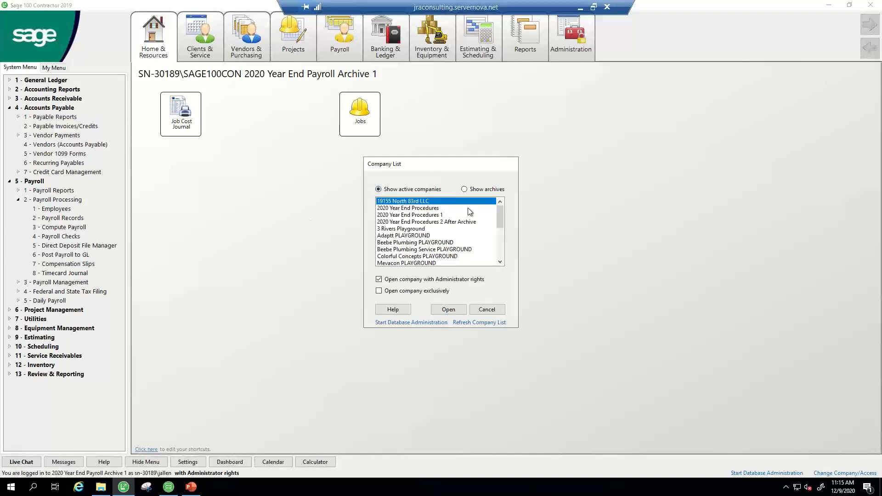
{"action": "left_click", "coordinate": [428, 215]}
{"action": "left_click", "coordinate": [448, 310]}
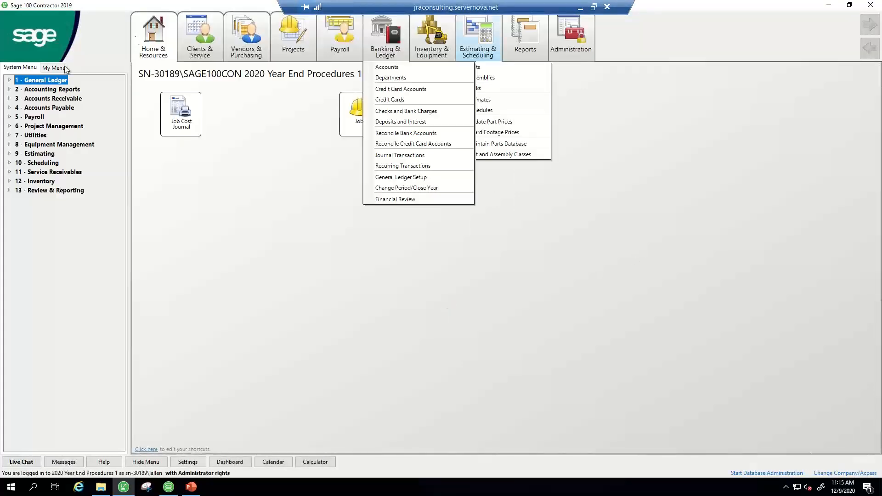
Count the active company's payroll records in 5-2-2 Payroll Records and close the window.
{"action": "left_click", "coordinate": [9, 116]}
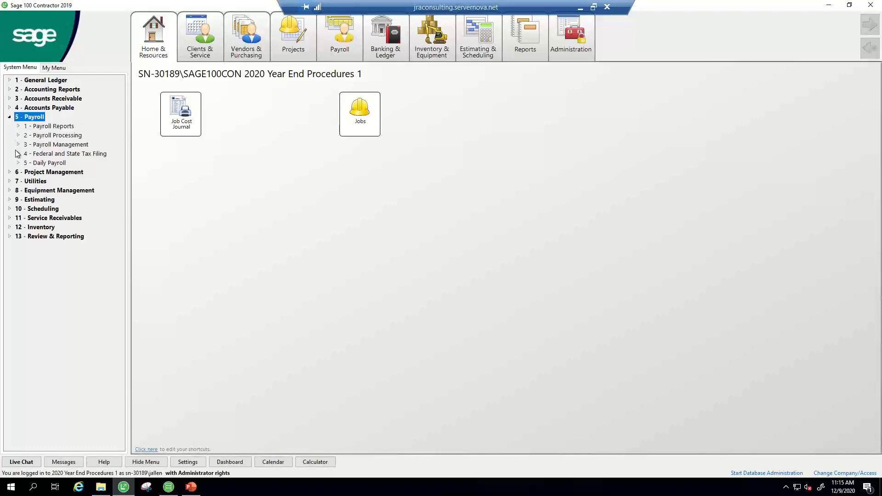
{"action": "double_click", "coordinate": [51, 135]}
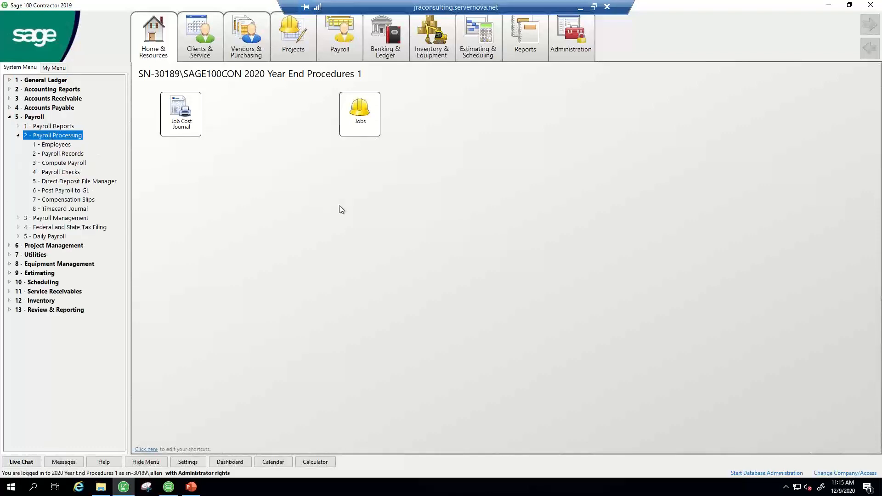
{"action": "double_click", "coordinate": [52, 154]}
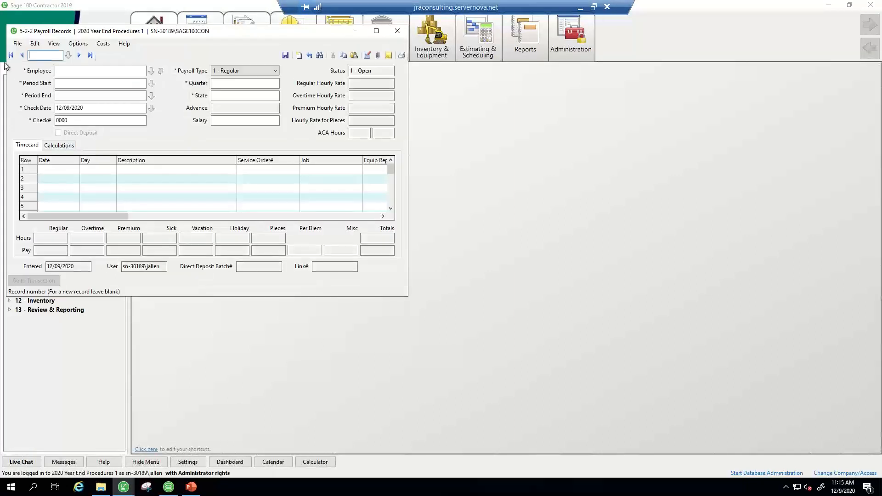
{"action": "left_click", "coordinate": [17, 43]}
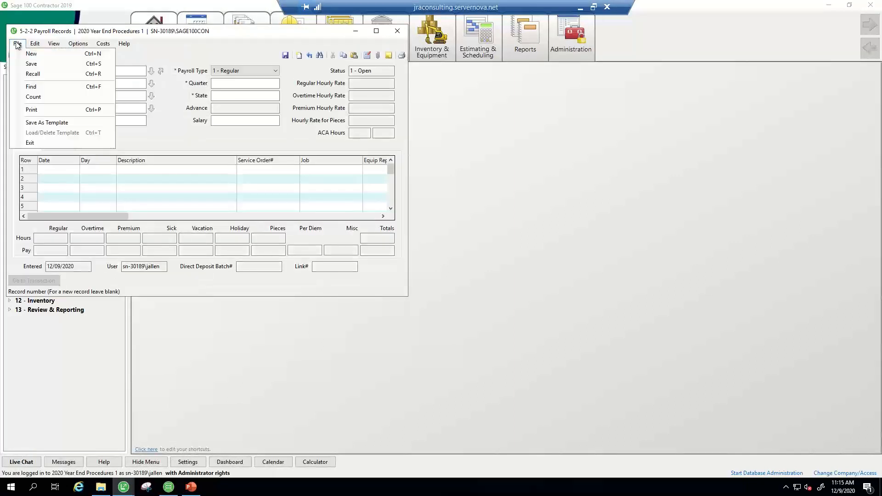
{"action": "left_click", "coordinate": [30, 99]}
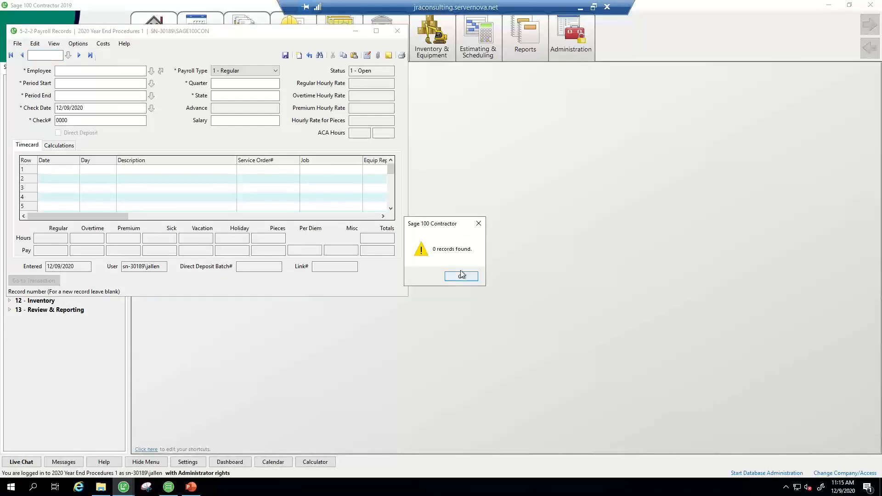
{"action": "left_click", "coordinate": [464, 275]}
{"action": "left_click", "coordinate": [398, 33]}
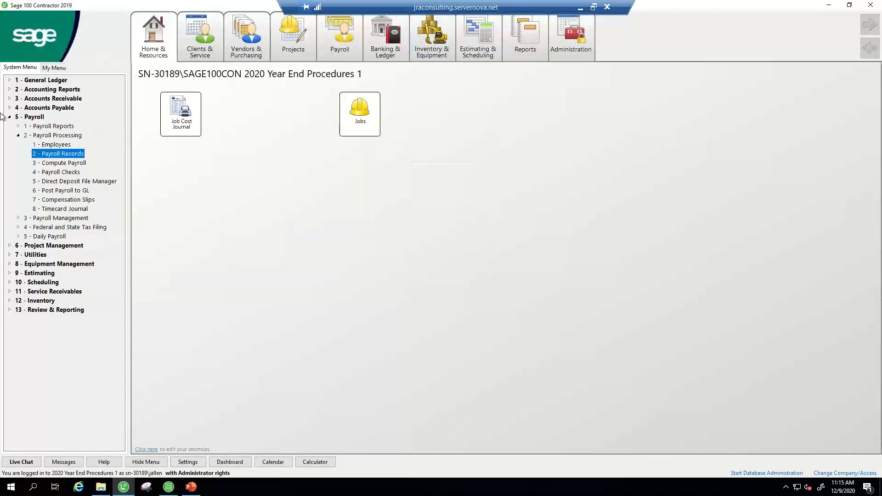
Count the active company's invoice records in 4-2 Payable Invoices/Credits and close the window.
{"action": "left_click", "coordinate": [11, 109]}
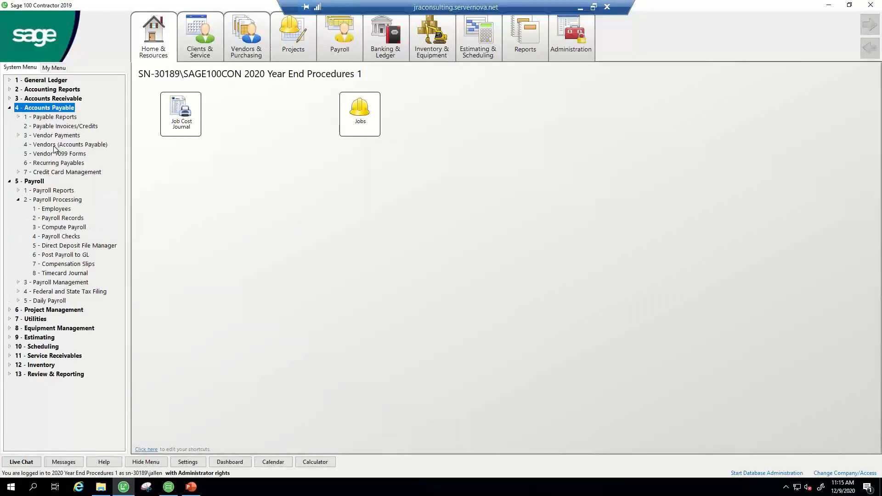
{"action": "left_click", "coordinate": [40, 126]}
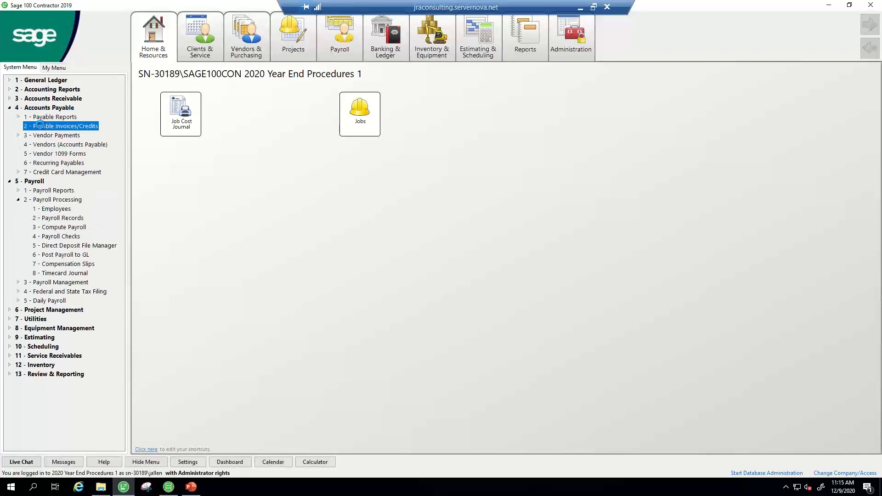
{"action": "left_click", "coordinate": [18, 42]}
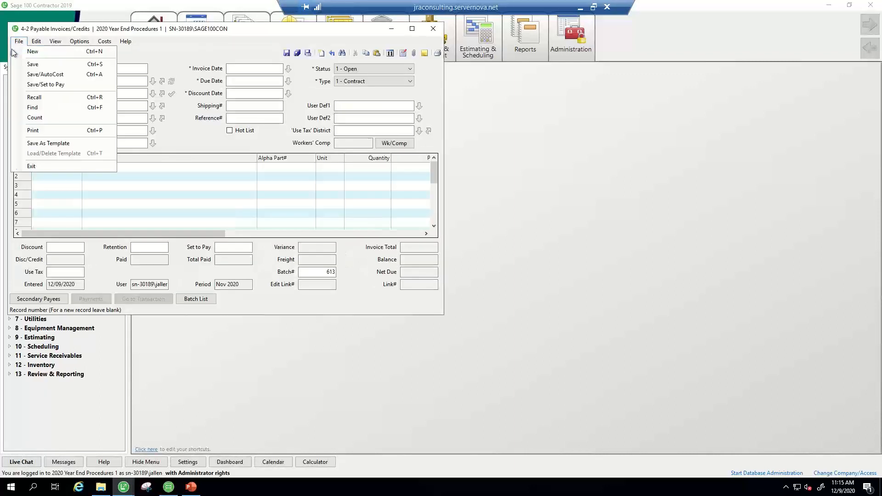
{"action": "left_click", "coordinate": [35, 118]}
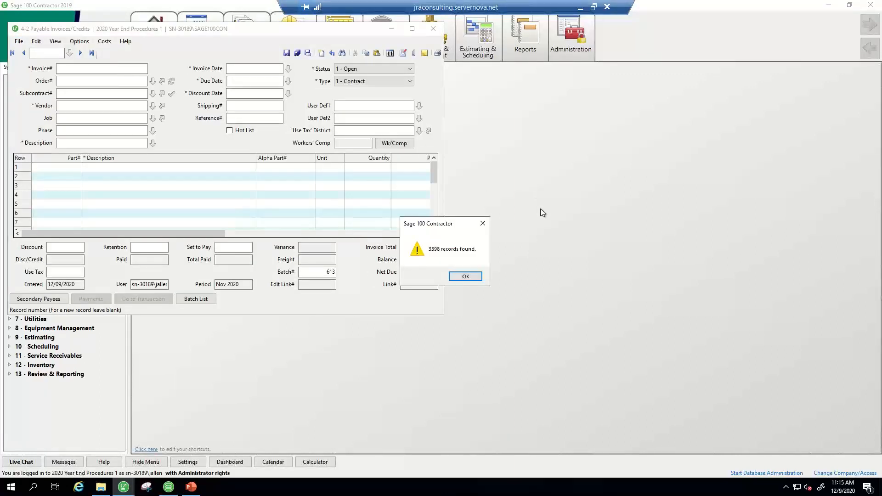
{"action": "left_click", "coordinate": [466, 276]}
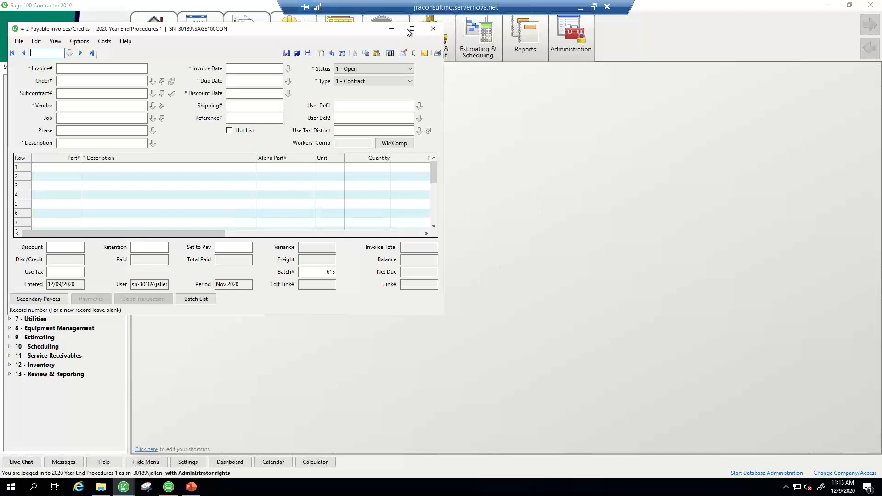
{"action": "left_click", "coordinate": [432, 30]}
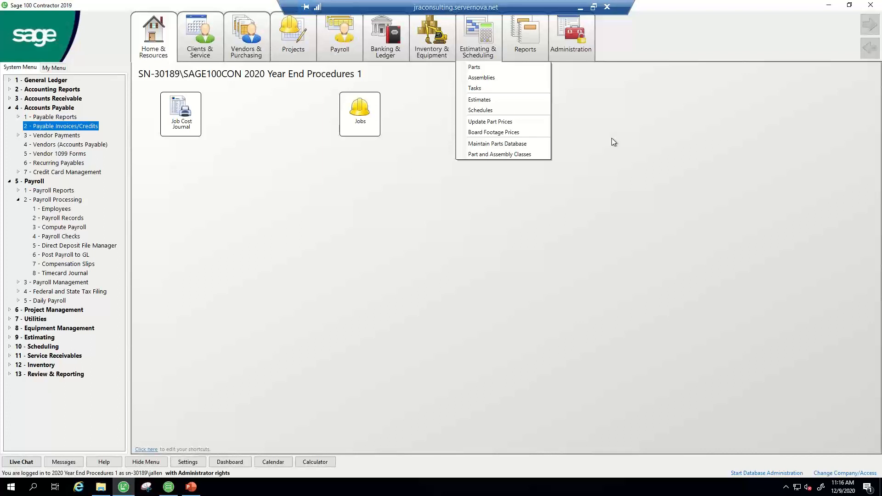
In 5-3-1 Payroll Calculations, update all employees with the default rate and maximum of calculation 1, Social Security.
{"action": "left_click", "coordinate": [9, 108]}
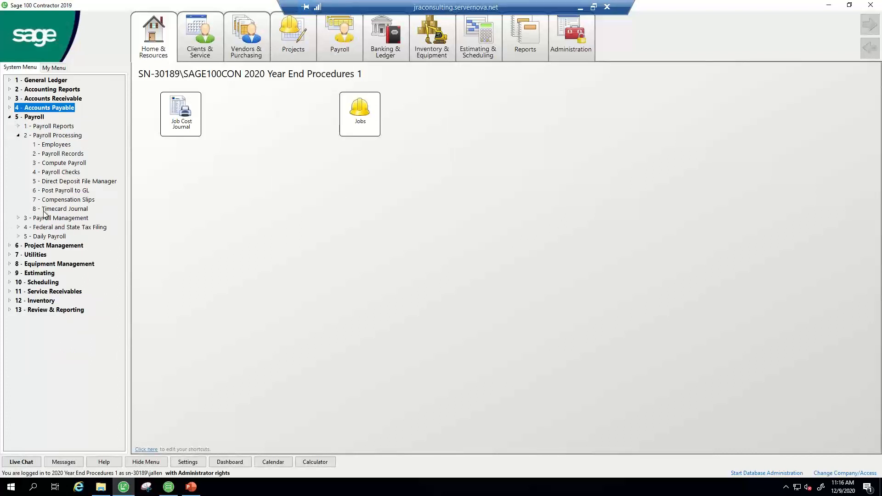
{"action": "left_click", "coordinate": [18, 218]}
{"action": "left_click", "coordinate": [62, 227]}
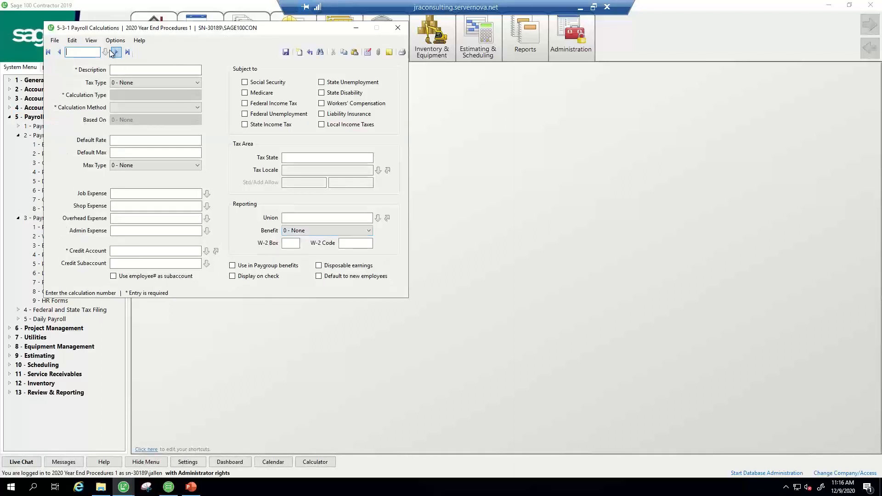
{"action": "left_click", "coordinate": [59, 52]}
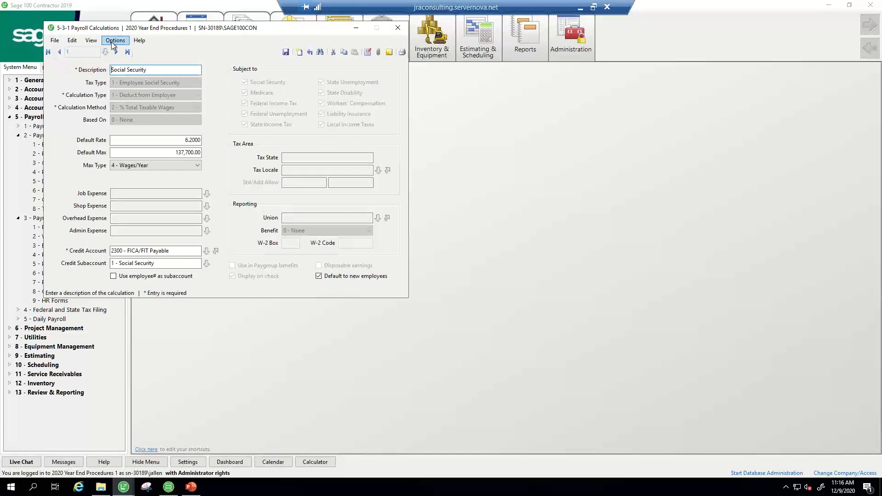
{"action": "left_click", "coordinate": [112, 42]}
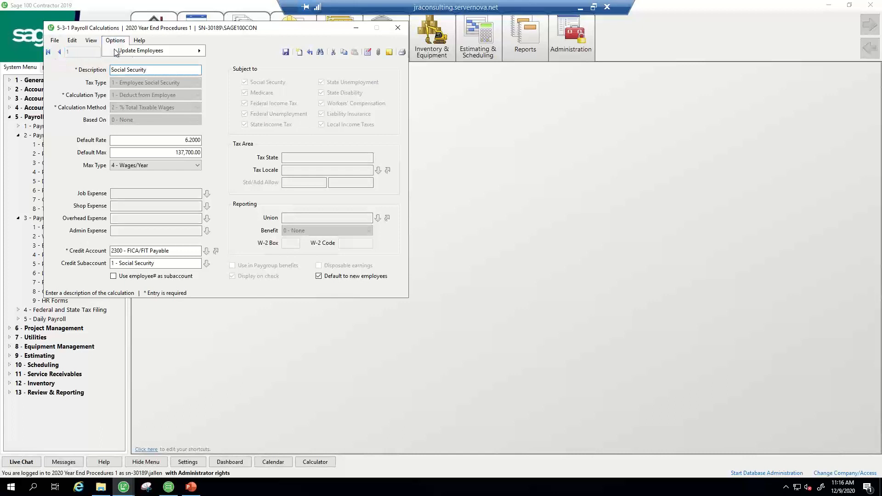
{"action": "mouse_move", "coordinate": [121, 53]}
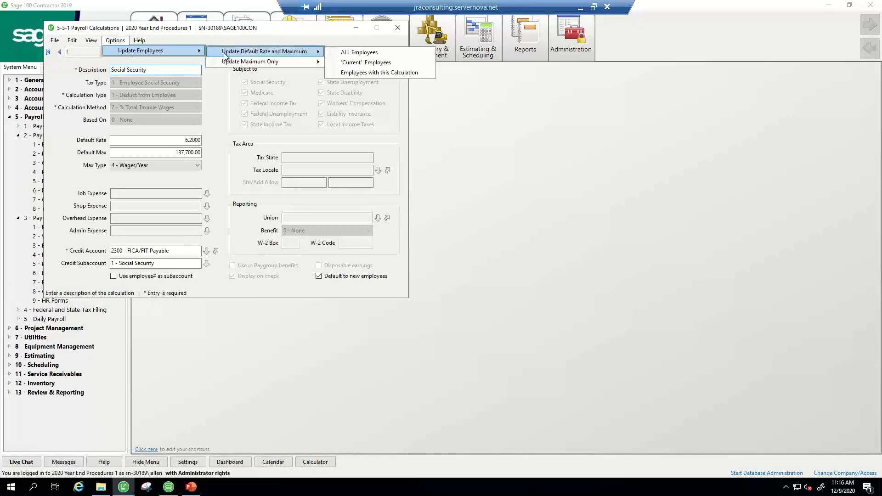
{"action": "mouse_move", "coordinate": [312, 55]}
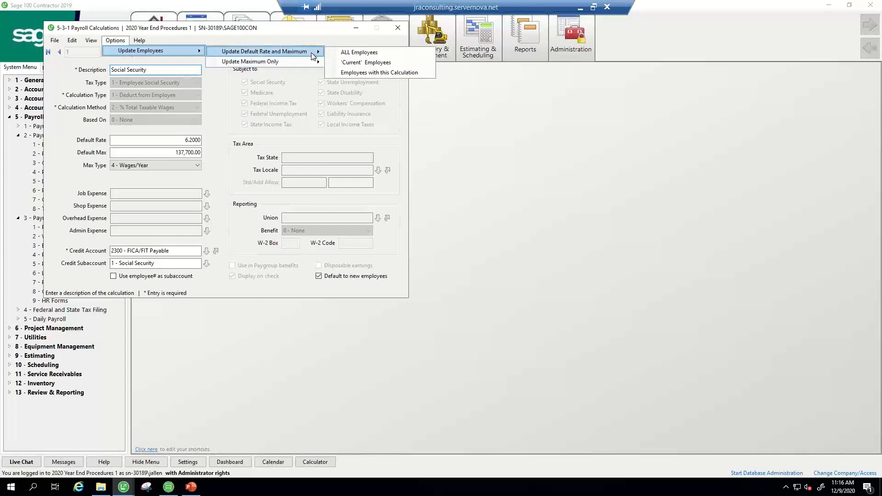
{"action": "left_click", "coordinate": [354, 52]}
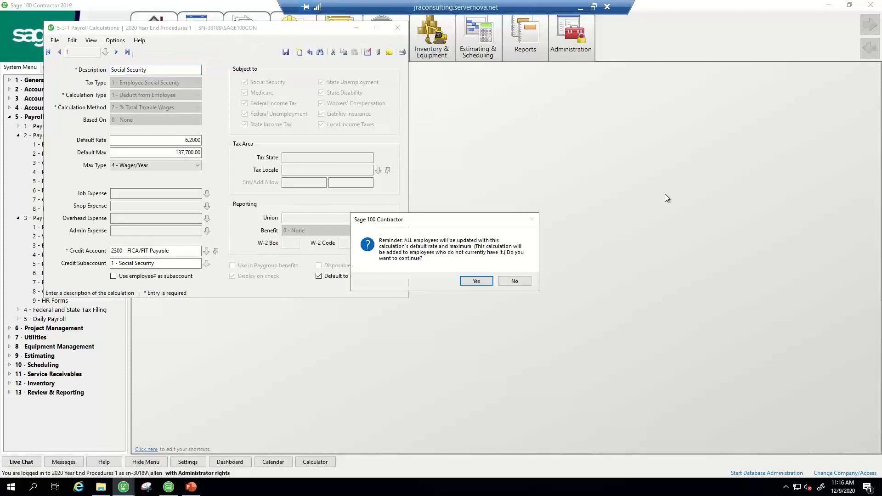
{"action": "left_click", "coordinate": [476, 281]}
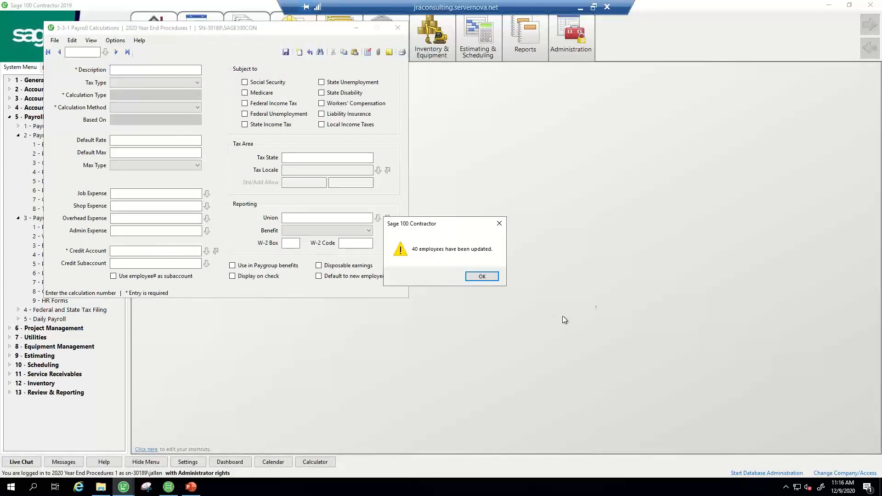
{"action": "left_click", "coordinate": [483, 277]}
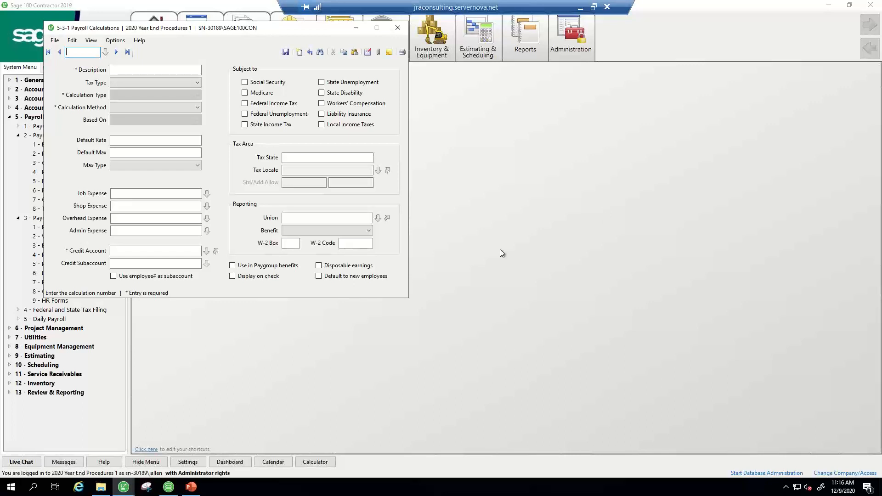
Look up calculation 26, ER State Unemployment, and update all employees with its default rate and maximum.
{"action": "left_click", "coordinate": [105, 51]}
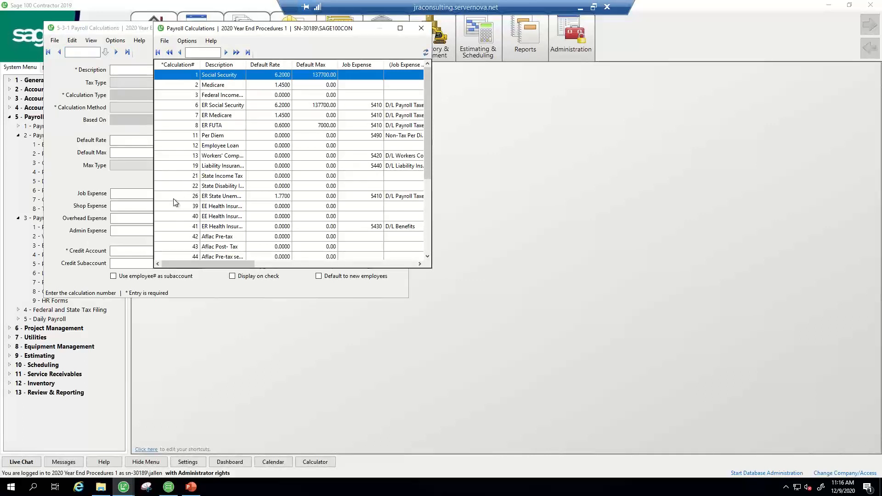
{"action": "double_click", "coordinate": [173, 198]}
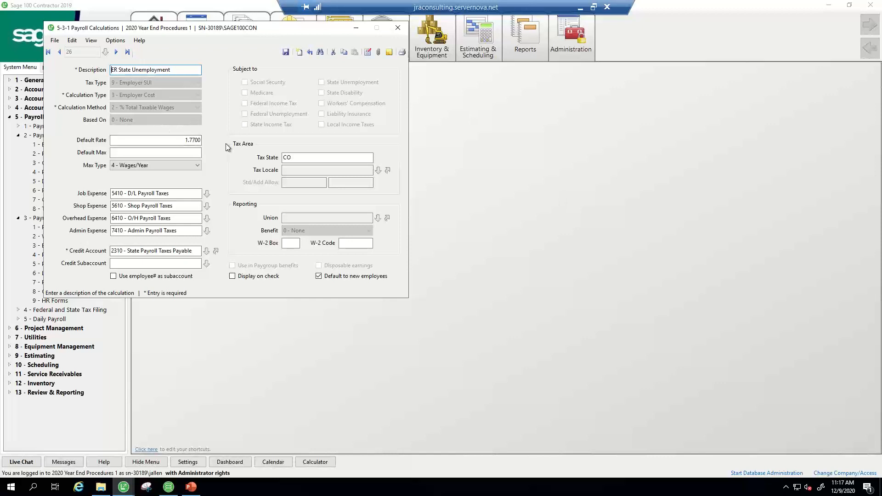
{"action": "left_click", "coordinate": [115, 41]}
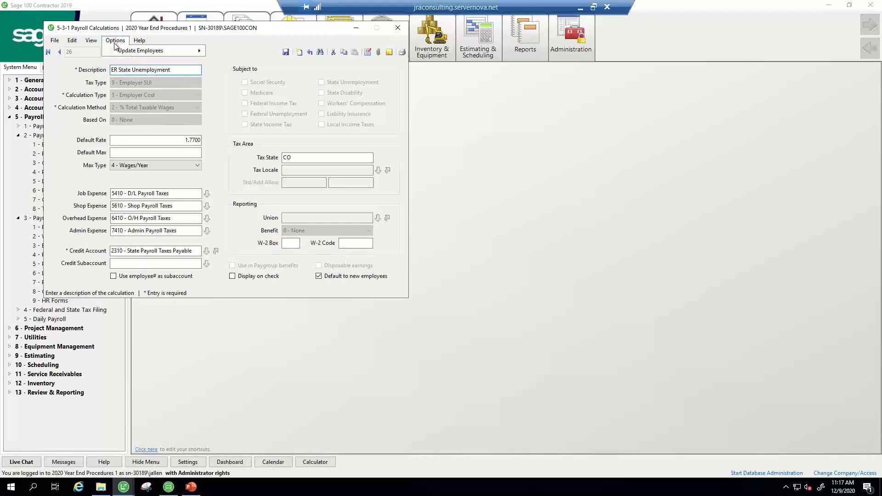
{"action": "mouse_move", "coordinate": [120, 51]}
{"action": "mouse_move", "coordinate": [248, 54]}
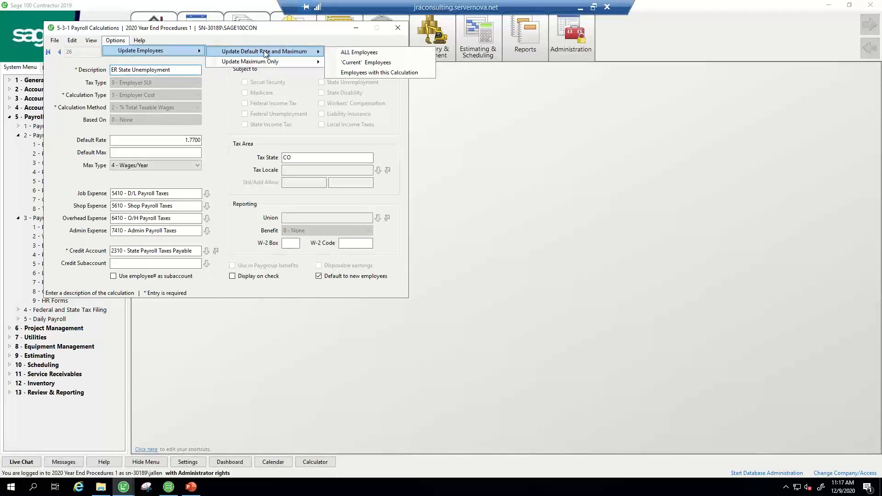
{"action": "left_click", "coordinate": [352, 53]}
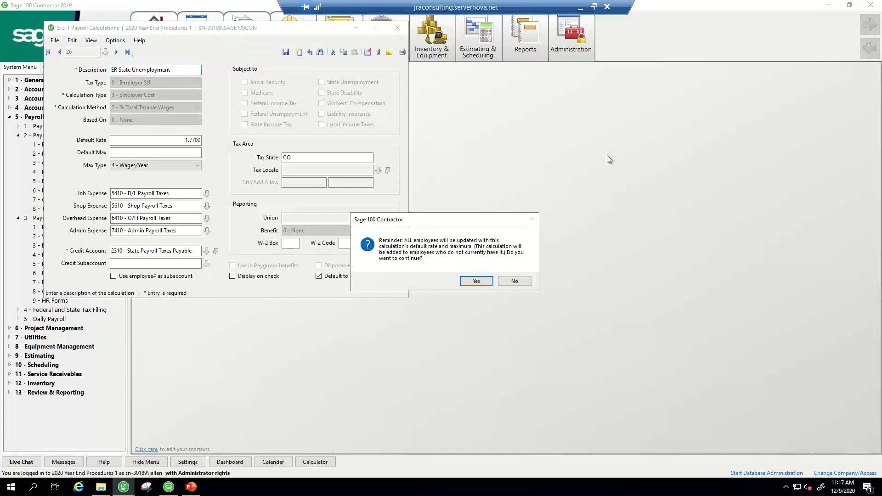
{"action": "left_click", "coordinate": [469, 281]}
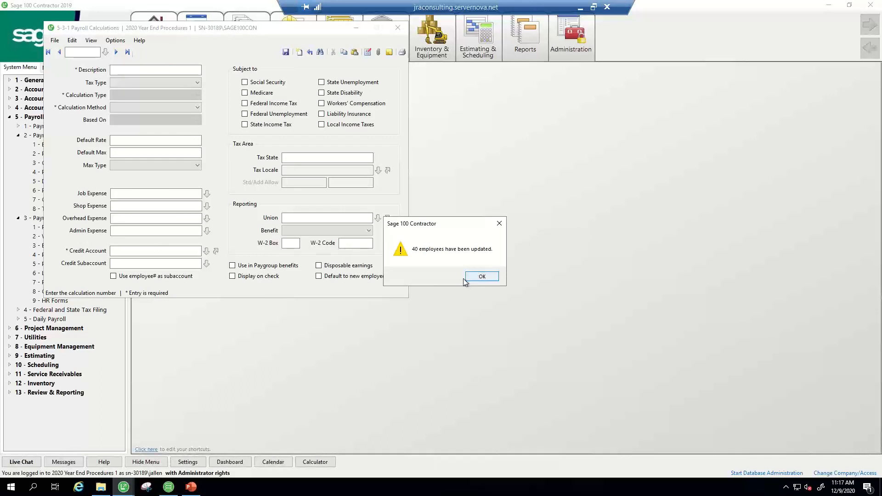
{"action": "left_click", "coordinate": [470, 281]}
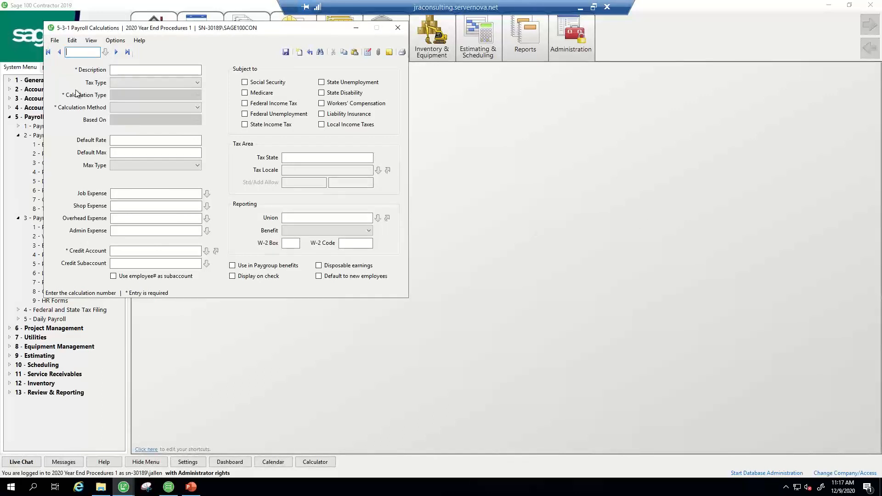
Recall the ER State Unemployment calculation and review the options for updating employees' default rate and maximum.
{"action": "left_click", "coordinate": [117, 53]}
{"action": "left_click", "coordinate": [59, 52]}
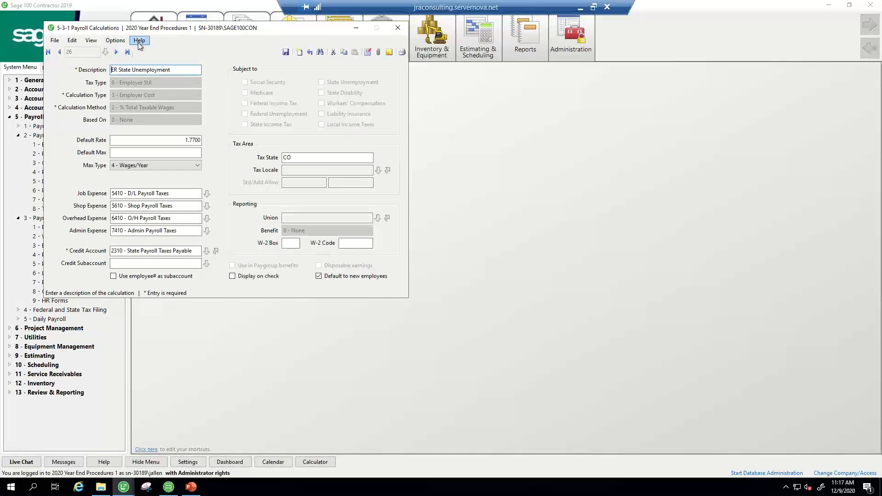
{"action": "left_click", "coordinate": [115, 40]}
{"action": "mouse_move", "coordinate": [125, 51]}
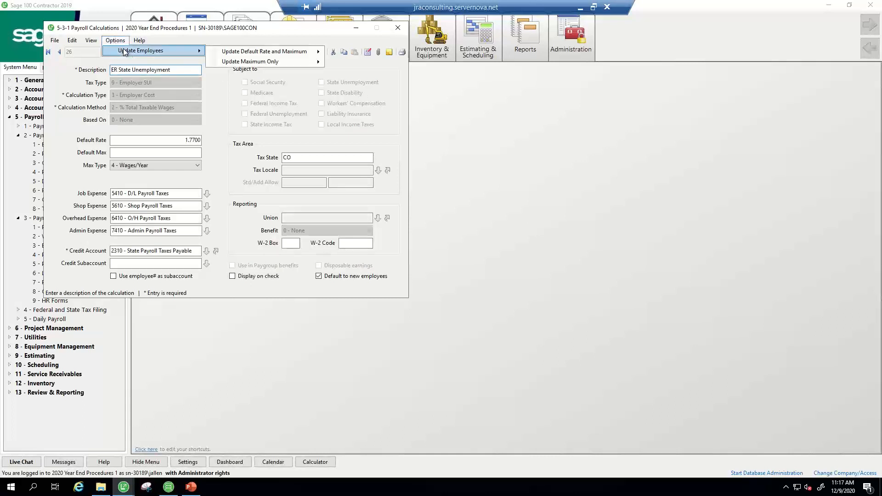
{"action": "mouse_move", "coordinate": [245, 54]}
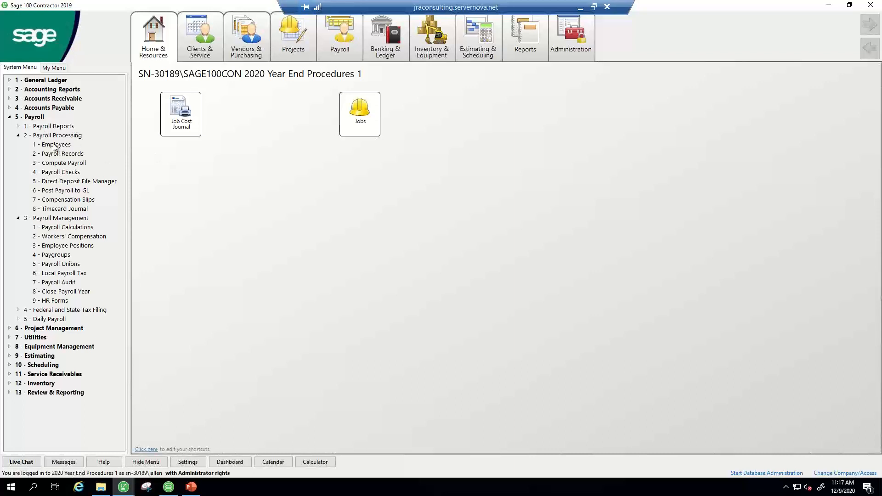
Reopen 5-3-1 Payroll Calculations, examine which employee groups can receive a default rate and maximum update, and close the window.
{"action": "double_click", "coordinate": [64, 228]}
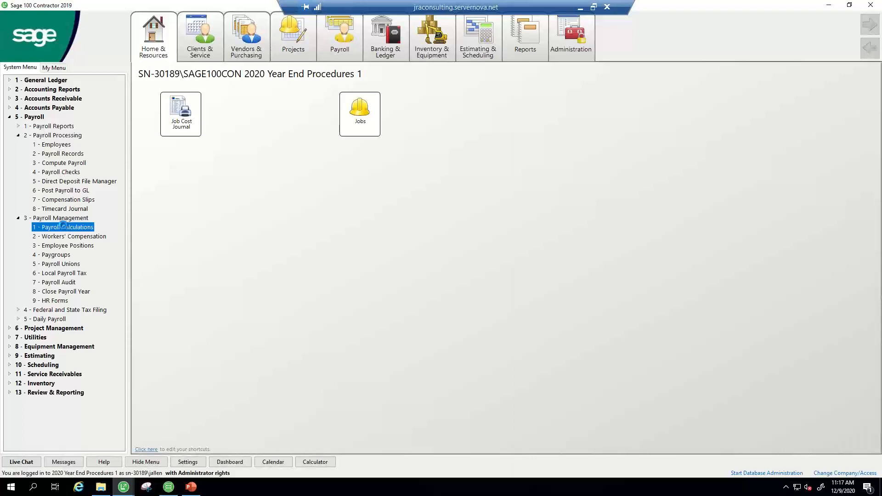
{"action": "left_click", "coordinate": [118, 42]}
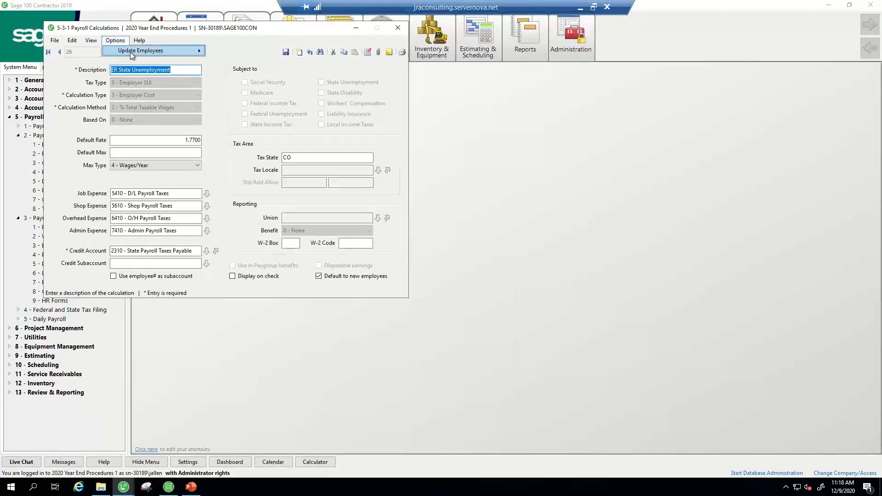
{"action": "mouse_move", "coordinate": [192, 52]}
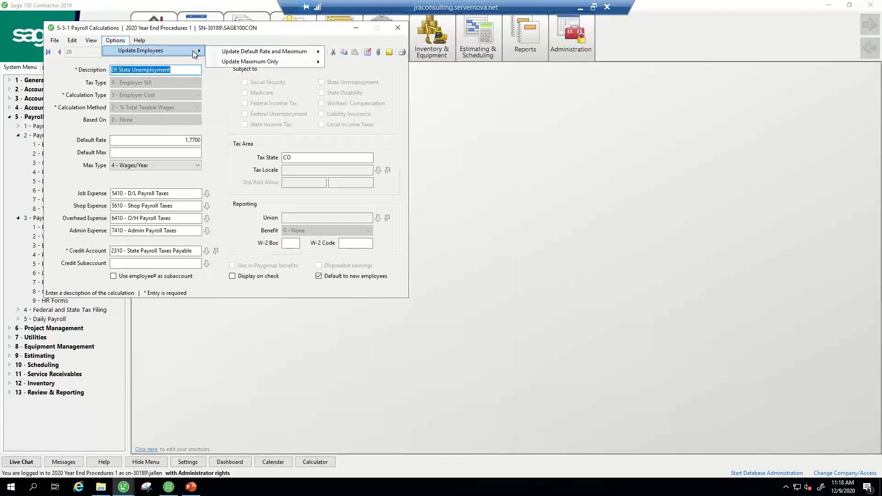
{"action": "mouse_move", "coordinate": [244, 53]}
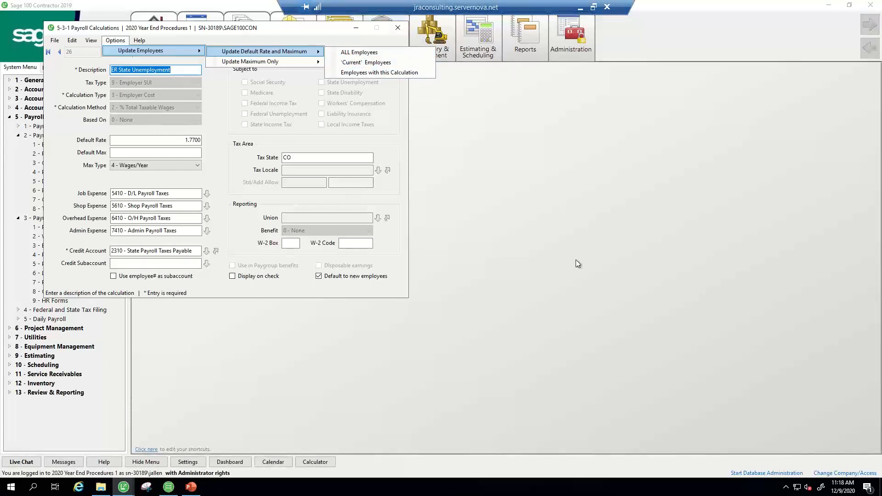
{"action": "left_click", "coordinate": [399, 33]}
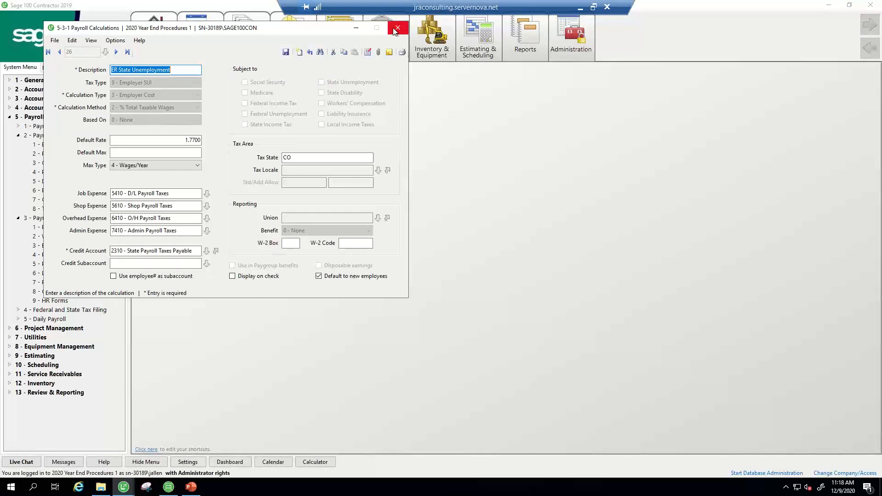
{"action": "left_click", "coordinate": [396, 29]}
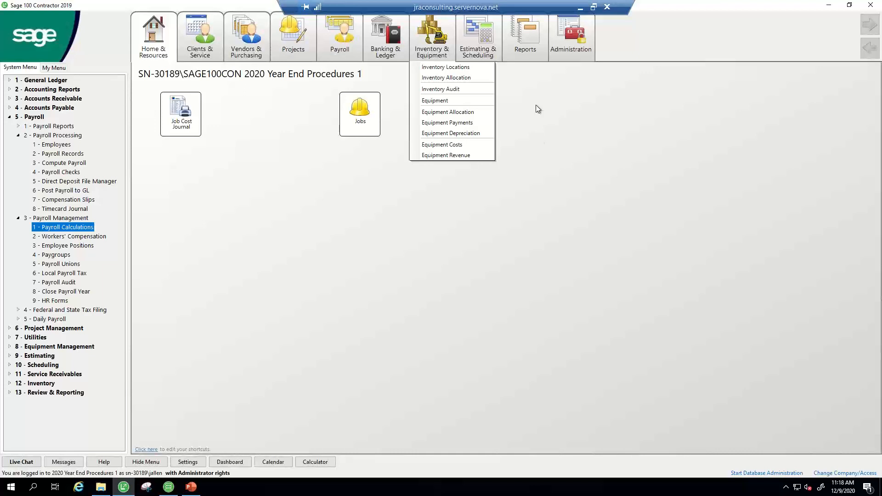
Reopen the 2020 Year End Procedures 1 company with exclusive access, keeping Administrator rights.
{"action": "left_click", "coordinate": [10, 117]}
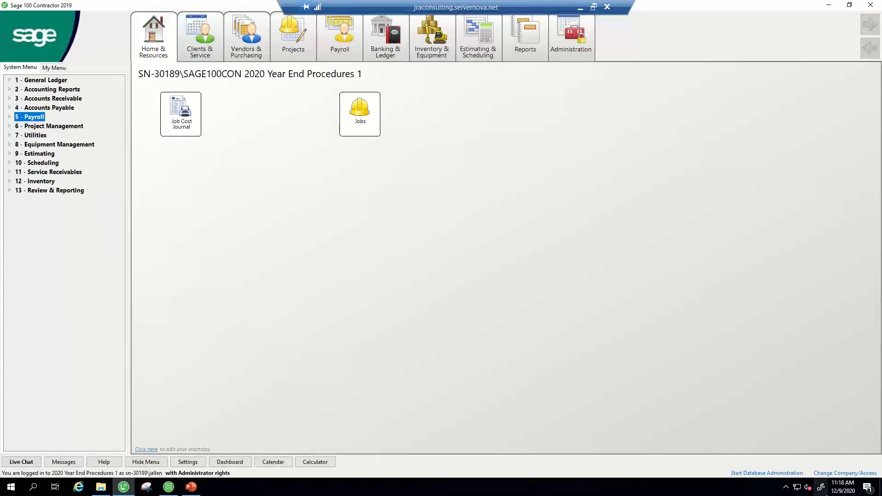
{"action": "left_click", "coordinate": [834, 473]}
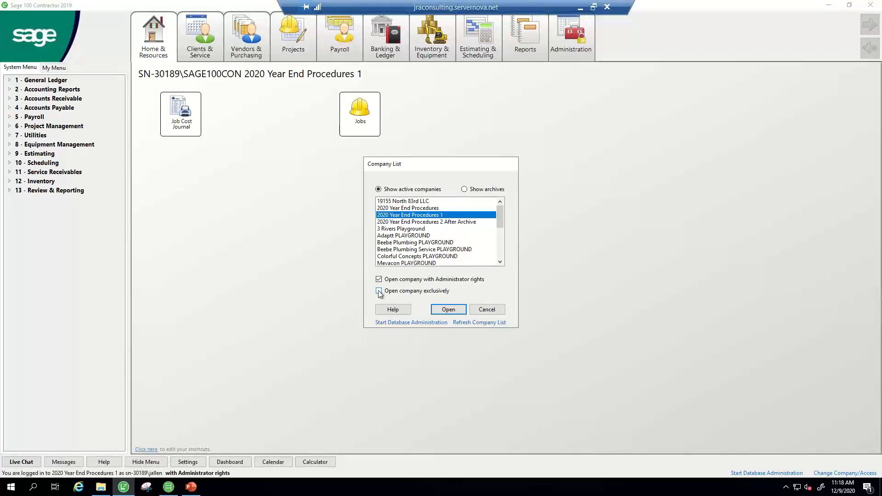
{"action": "left_click", "coordinate": [378, 291]}
{"action": "left_click", "coordinate": [447, 310]}
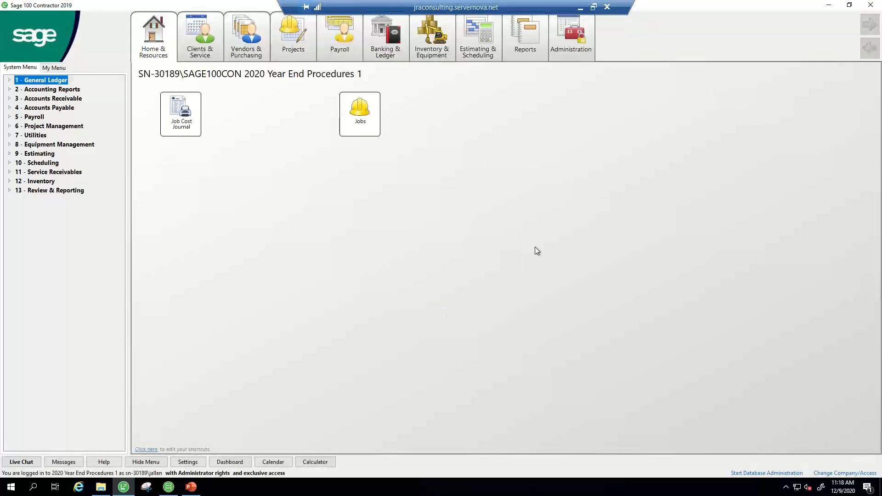
Audit the books in 1-6 Period/Fiscal Year Management and close the audit.
{"action": "left_click", "coordinate": [9, 80]}
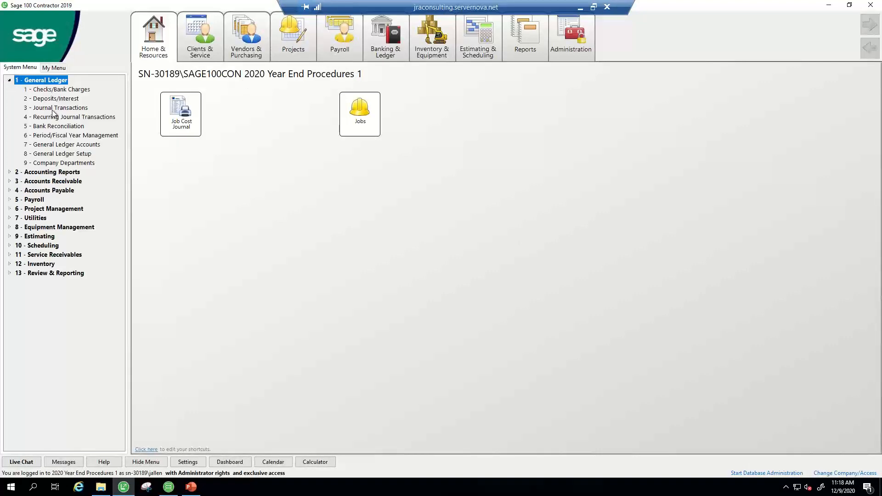
{"action": "left_click", "coordinate": [47, 136]}
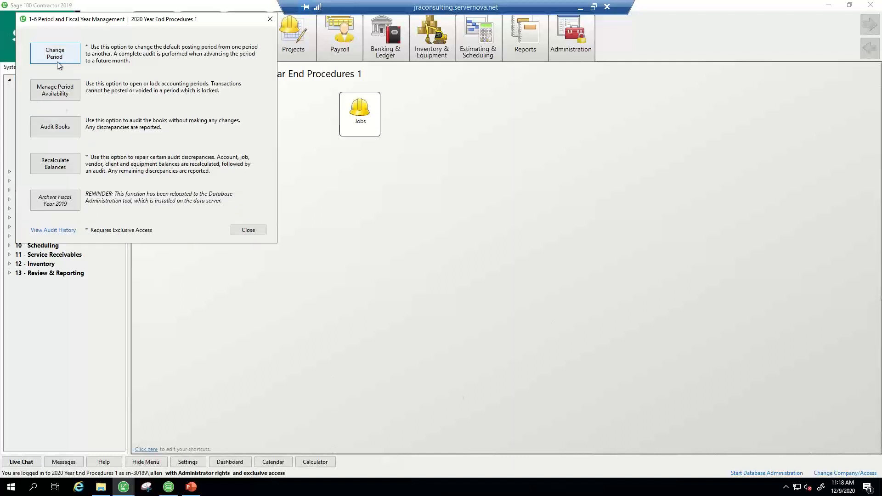
{"action": "left_click", "coordinate": [56, 131]}
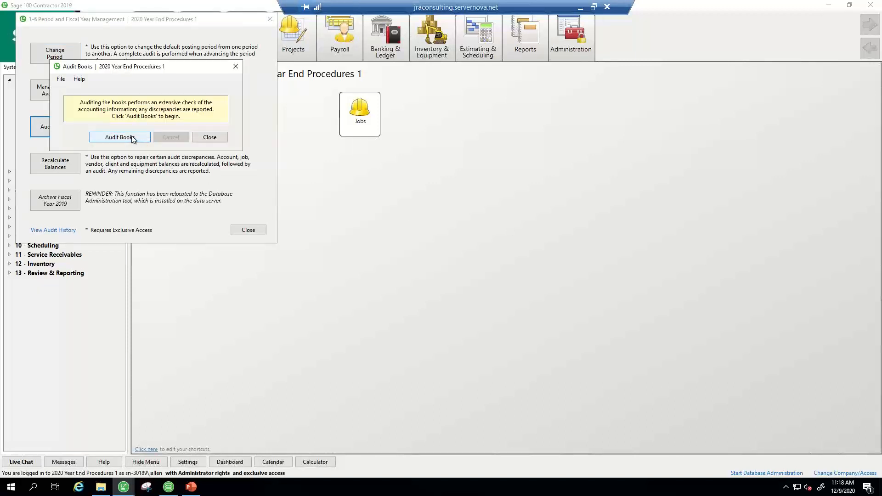
{"action": "left_click", "coordinate": [132, 138]}
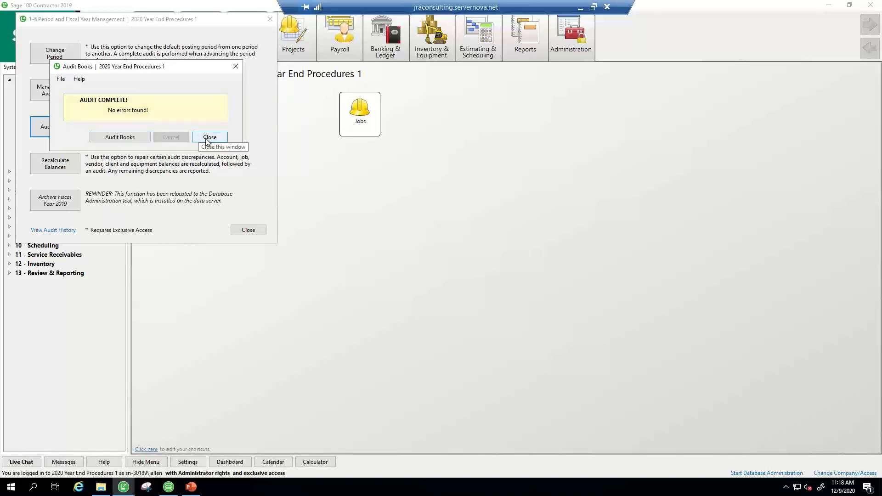
{"action": "left_click", "coordinate": [208, 138]}
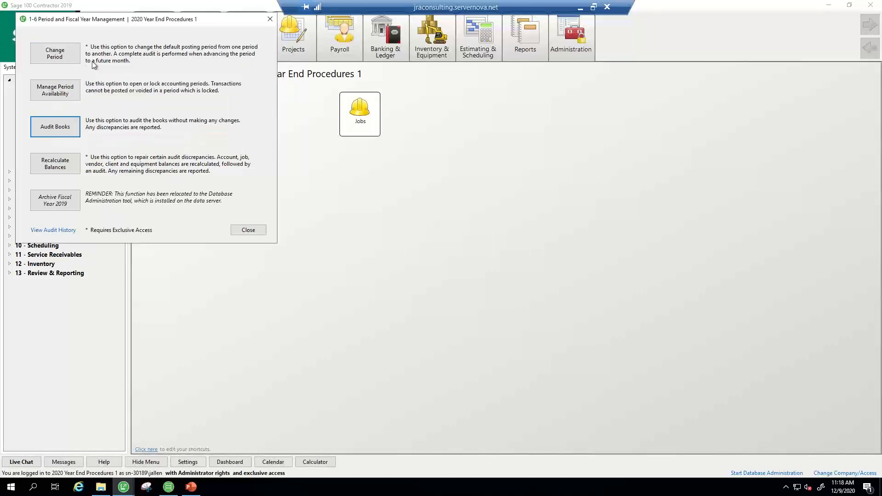
Advance the default posting period to period 12 of fiscal year 2020 and close Period and Fiscal Year Management.
{"action": "left_click", "coordinate": [44, 53]}
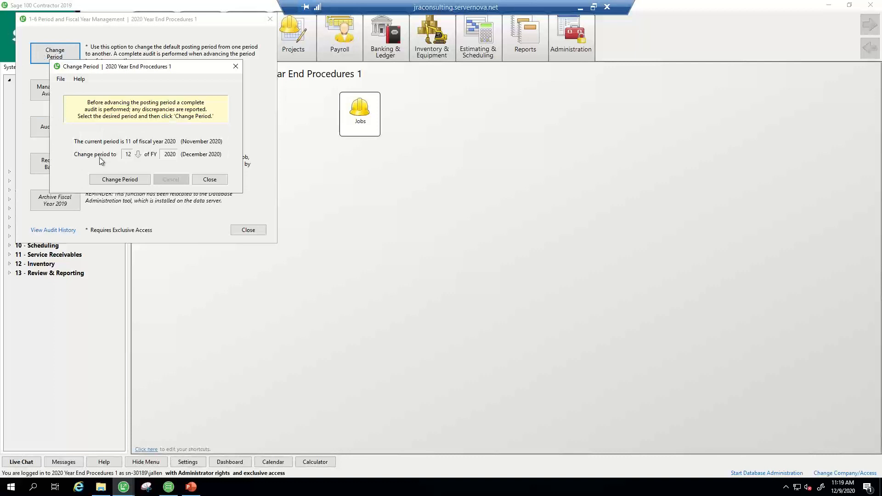
{"action": "left_click", "coordinate": [120, 179]}
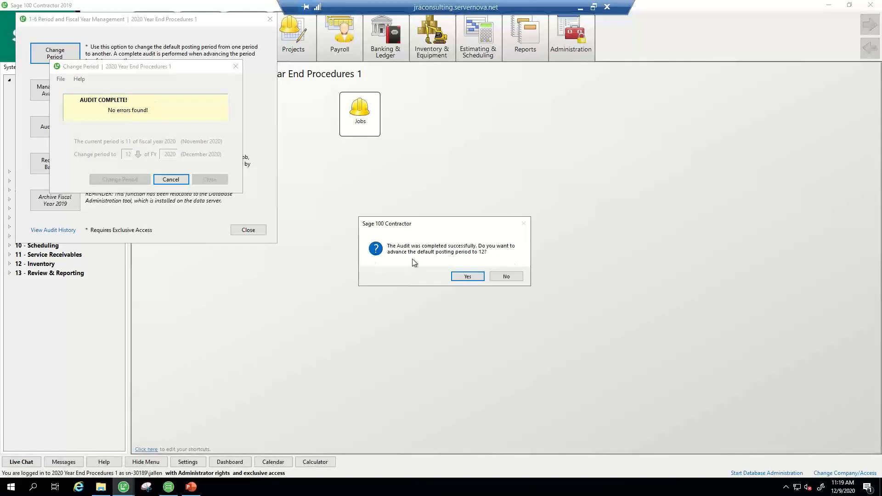
{"action": "left_click", "coordinate": [468, 277]}
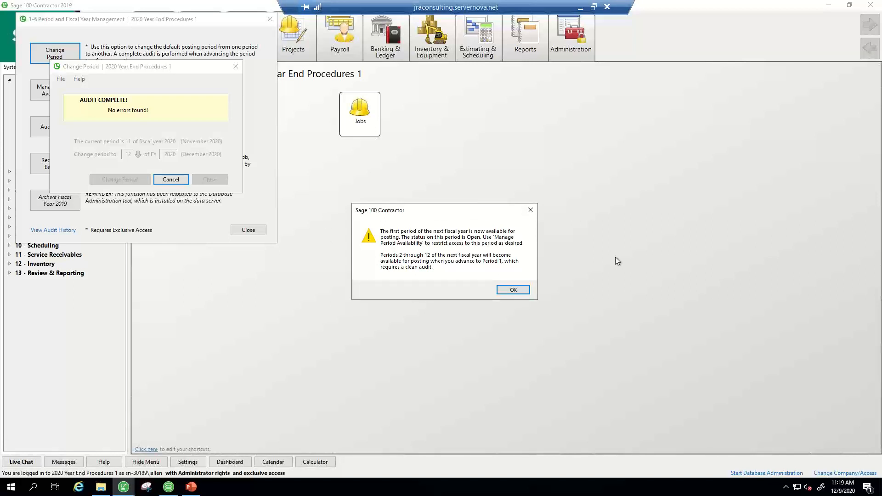
{"action": "left_click", "coordinate": [526, 291]}
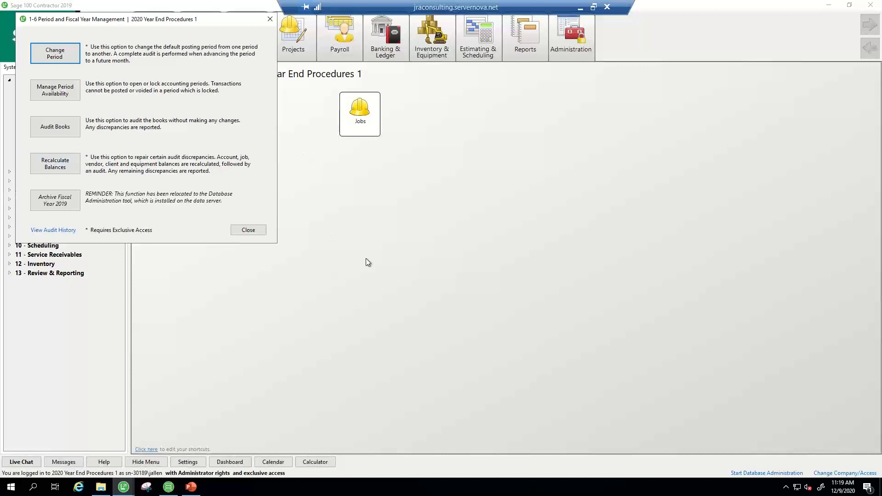
{"action": "left_click", "coordinate": [249, 232]}
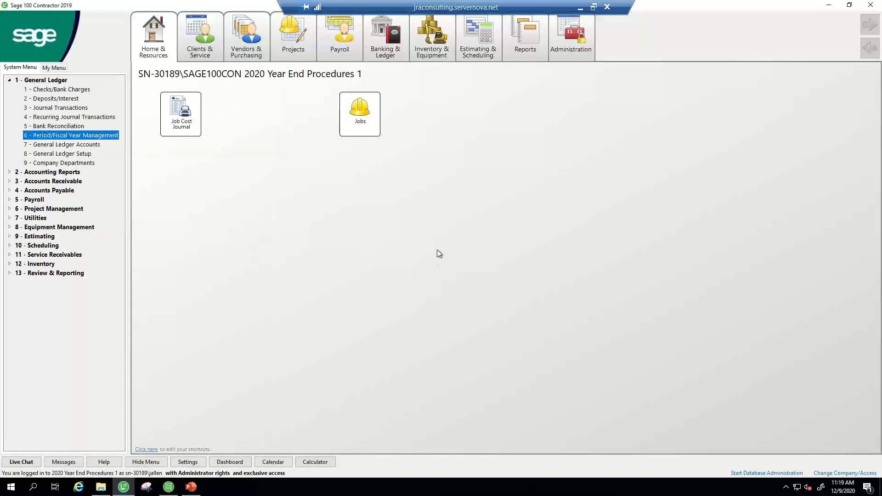
Look up the installed program version and payroll tax file release in the About Sage 100 Contractor information.
{"action": "left_click", "coordinate": [153, 46]}
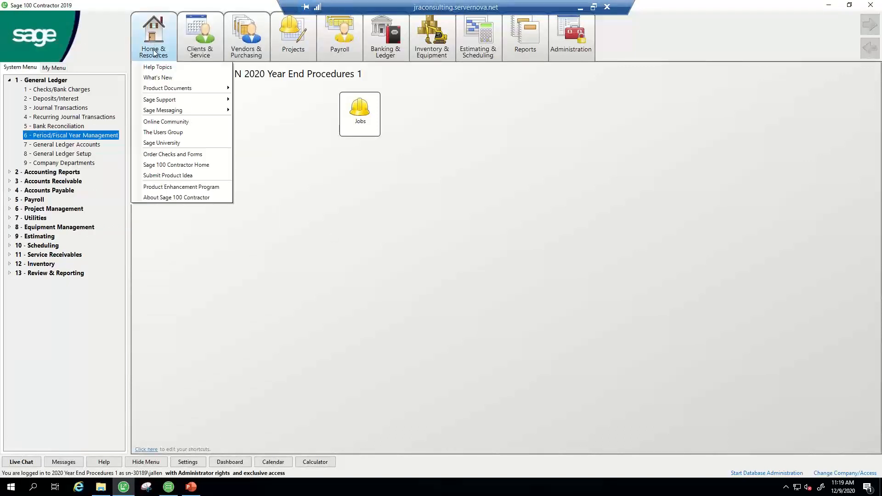
{"action": "left_click", "coordinate": [172, 197]}
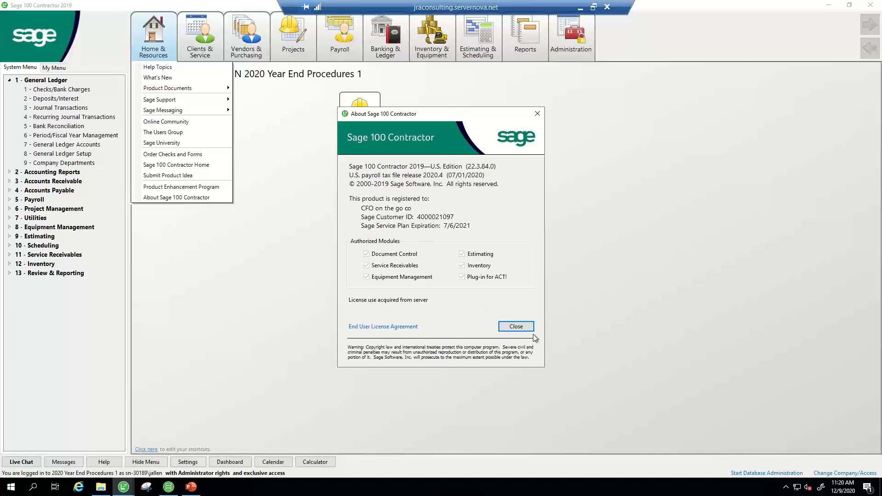
{"action": "left_click", "coordinate": [523, 329]}
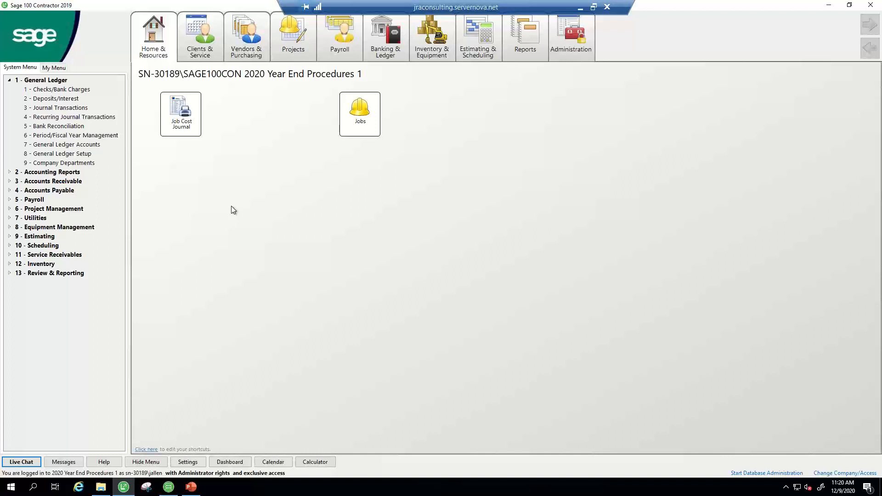
Advance the default posting period to period 1 of fiscal year 2021, and check the company access options without changing them.
{"action": "left_click", "coordinate": [40, 135]}
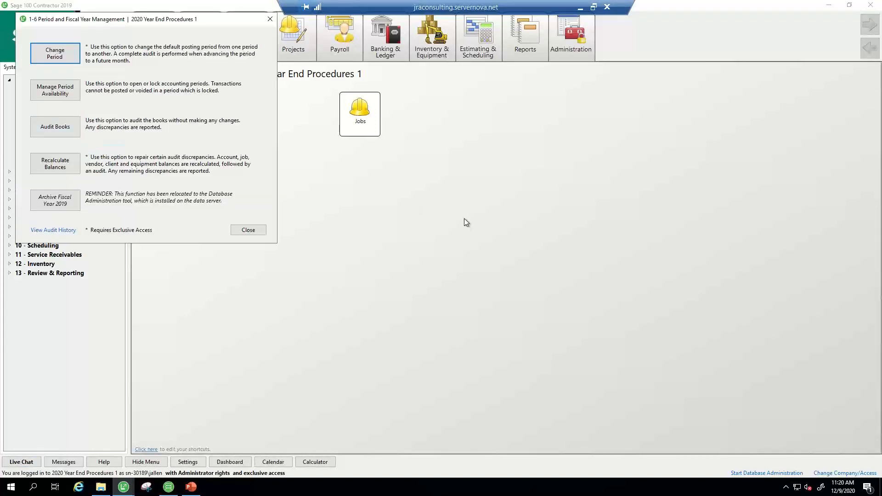
{"action": "left_click", "coordinate": [50, 52]}
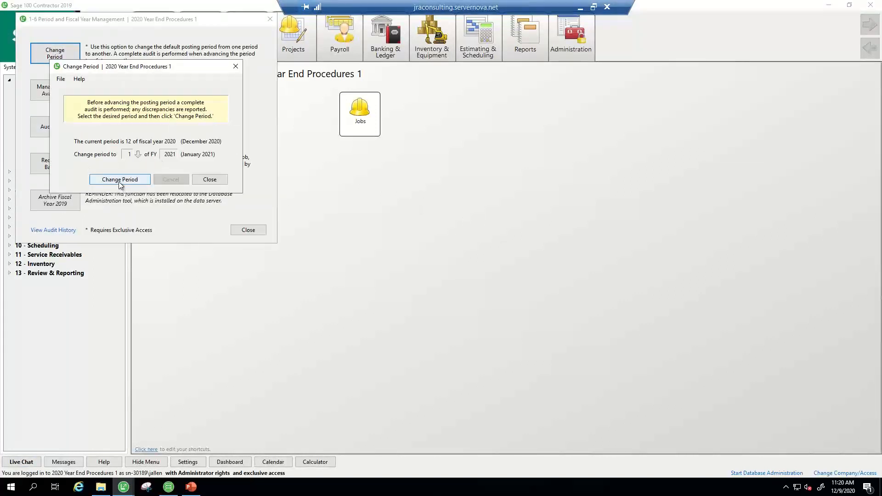
{"action": "left_click", "coordinate": [120, 180]}
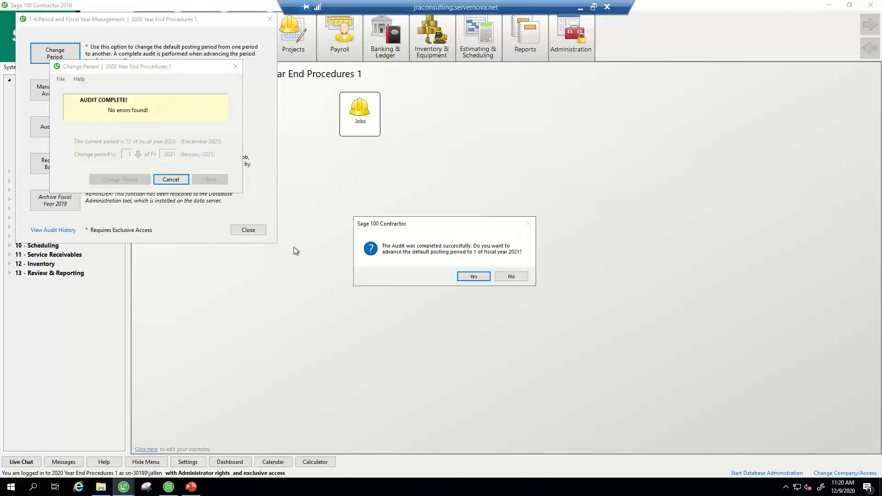
{"action": "left_click", "coordinate": [474, 276]}
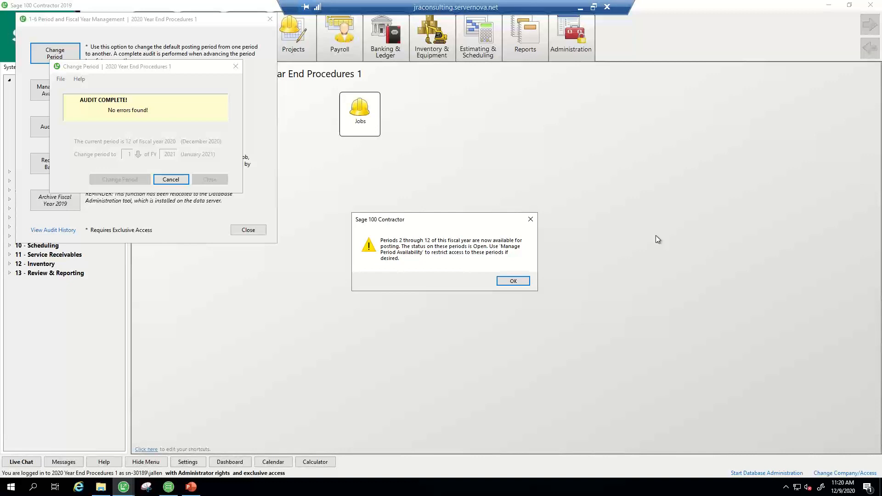
{"action": "left_click", "coordinate": [513, 281]}
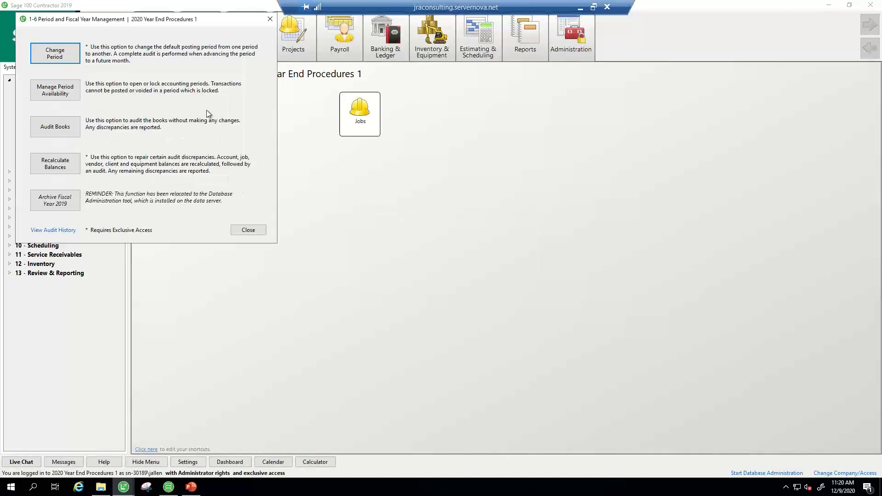
{"action": "left_click", "coordinate": [248, 230]}
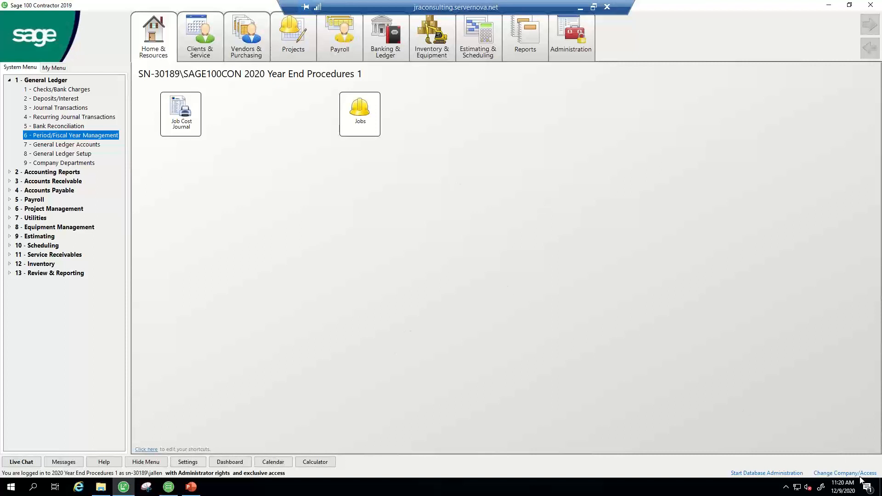
{"action": "left_click", "coordinate": [845, 473]}
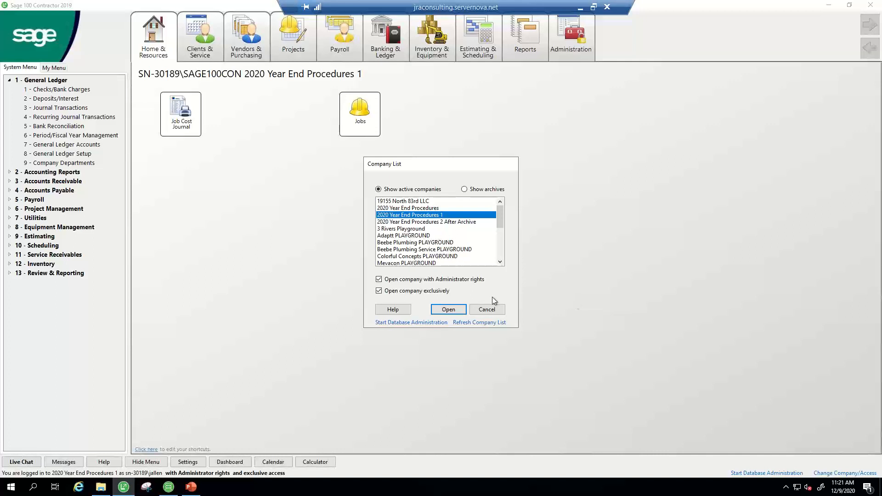
{"action": "left_click", "coordinate": [495, 311]}
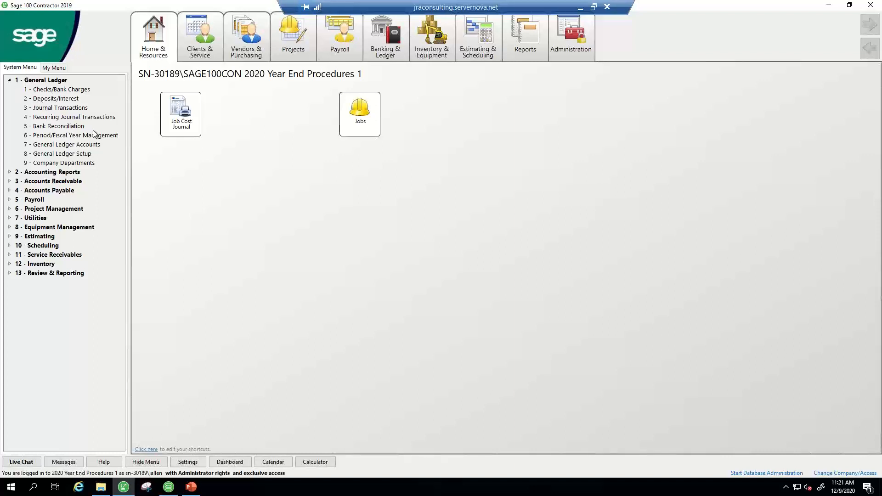
{"action": "left_click", "coordinate": [11, 173]}
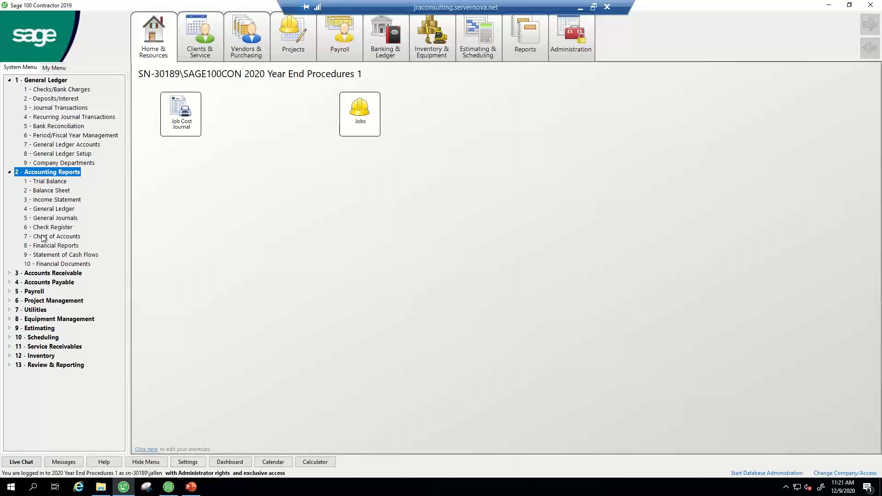
{"action": "left_click", "coordinate": [57, 219]}
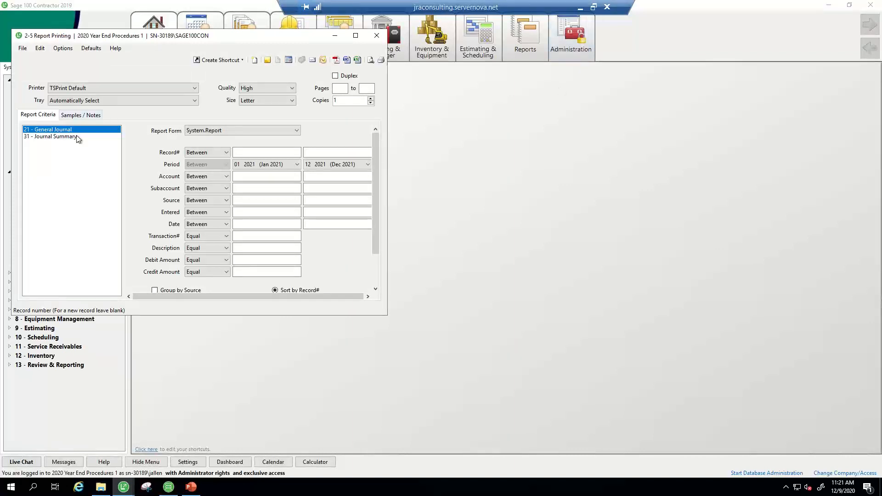
{"action": "left_click", "coordinate": [251, 176]}
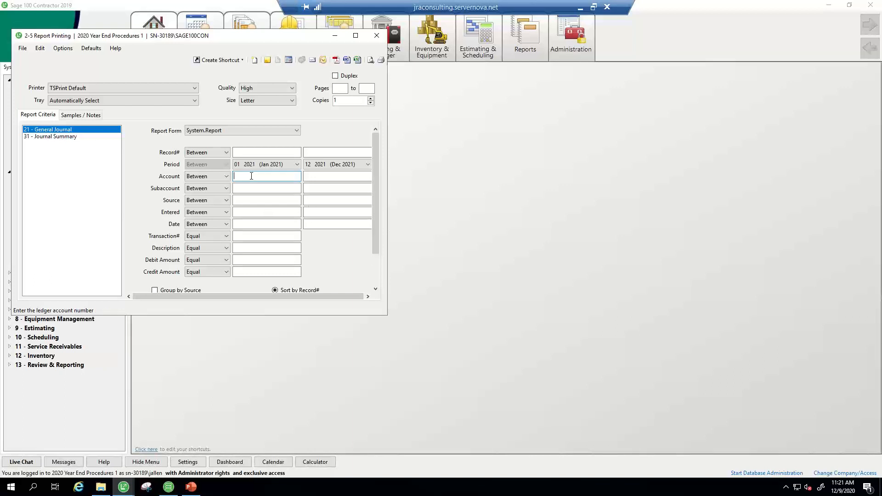
{"action": "double_click", "coordinate": [251, 176]}
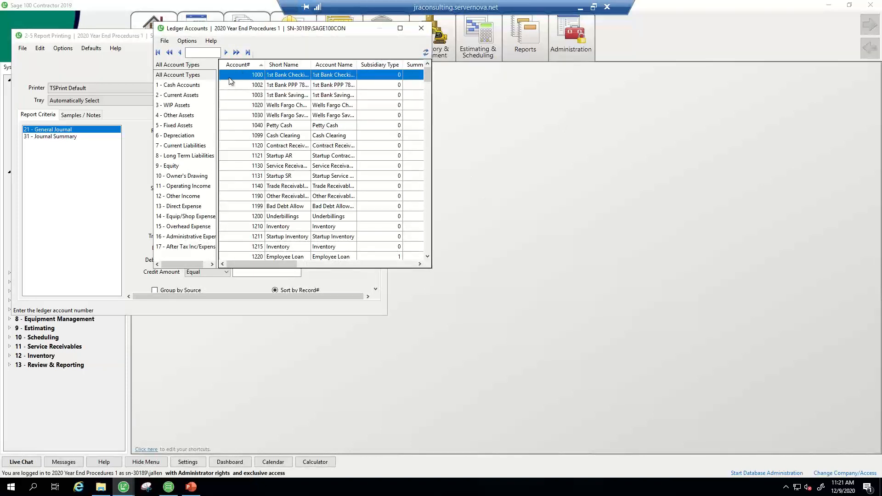
{"action": "double_click", "coordinate": [230, 78]}
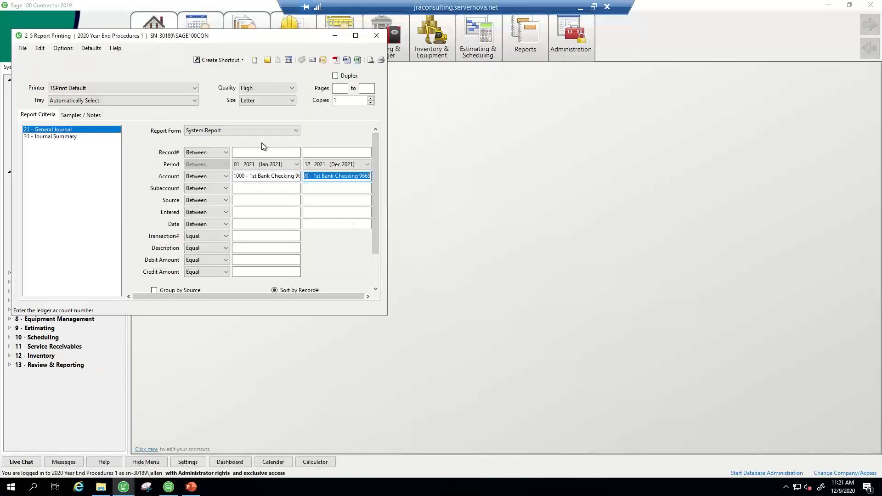
{"action": "double_click", "coordinate": [359, 178]}
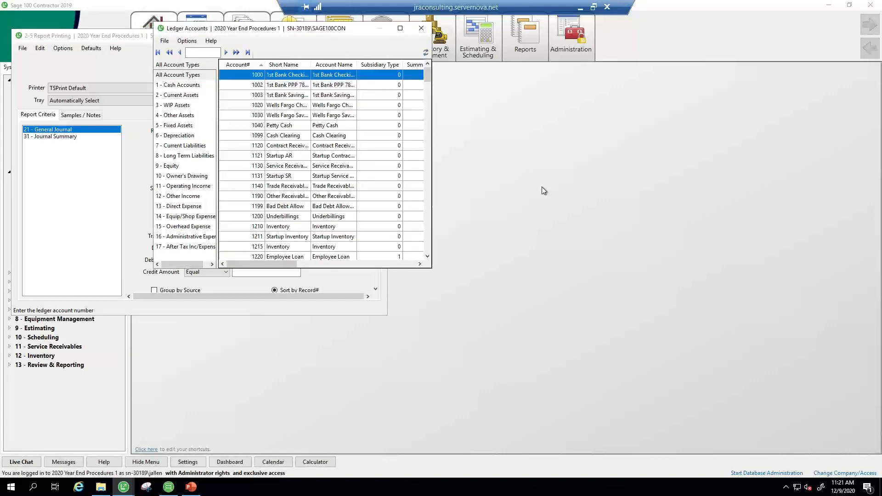
{"action": "left_click", "coordinate": [245, 105]}
{"action": "double_click", "coordinate": [245, 107]}
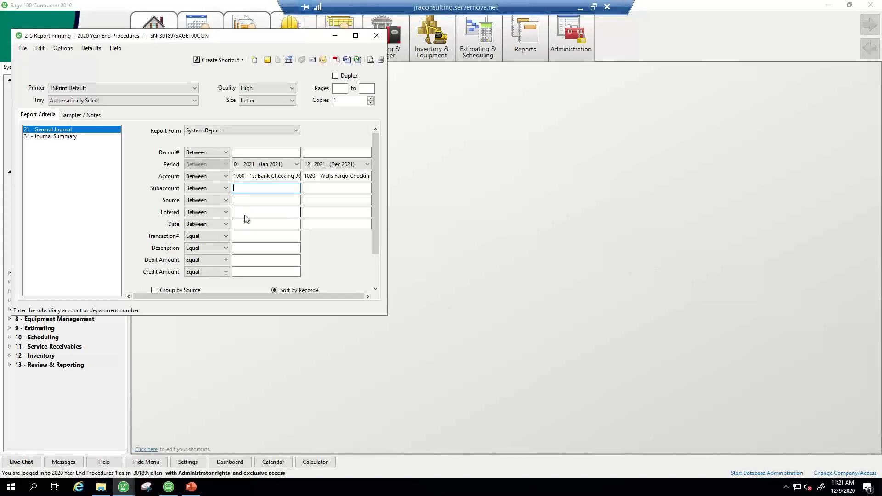
{"action": "left_click", "coordinate": [249, 236]}
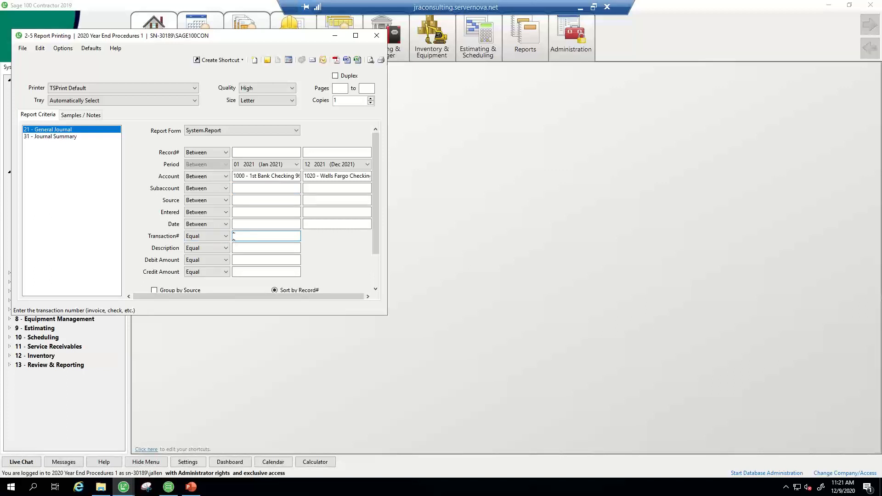
{"action": "type", "text": "0000"}
Limit the General Journal to credit amounts greater than or equal to 0.01 and enlarge the report window.
{"action": "left_click", "coordinate": [248, 272]}
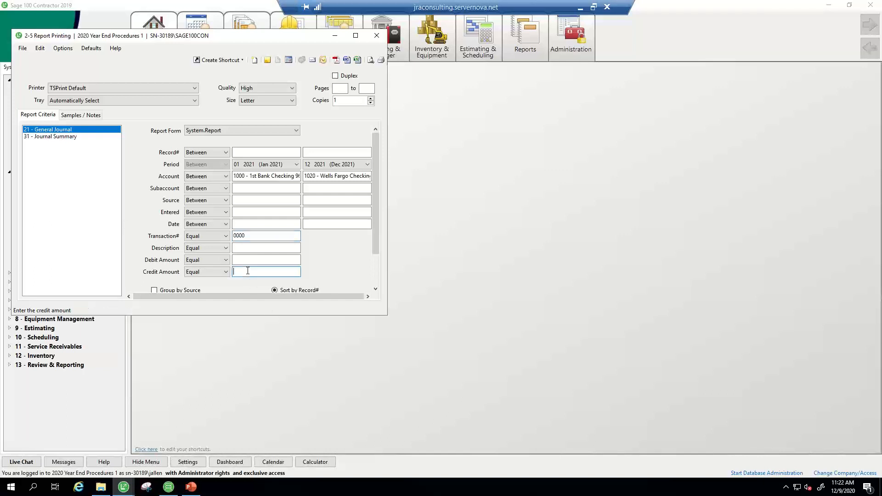
{"action": "left_click", "coordinate": [225, 272]}
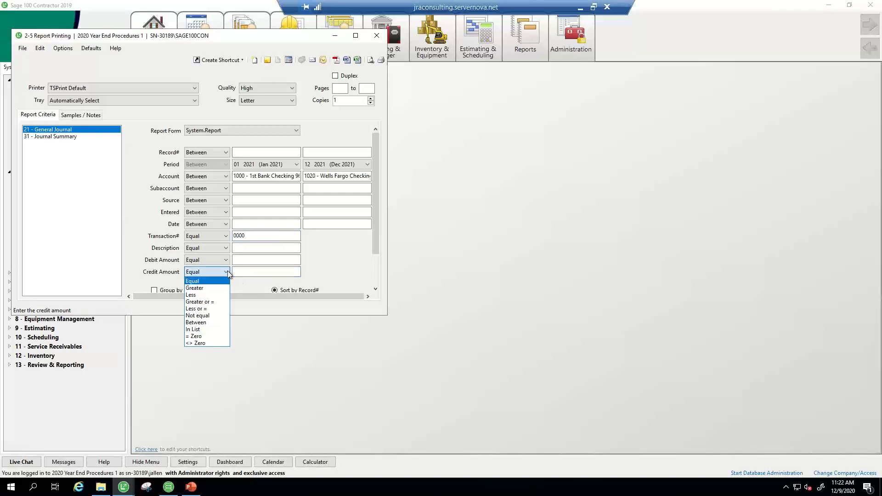
{"action": "left_click", "coordinate": [211, 303]}
{"action": "left_click", "coordinate": [256, 272]}
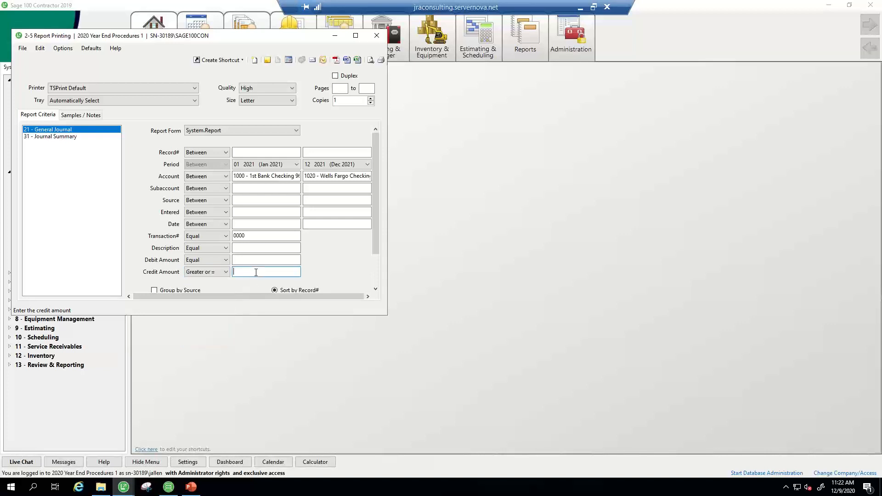
{"action": "type", "text": ".01"}
{"action": "left_click_drag", "start_coordinate": [381, 316], "coordinate": [415, 387]}
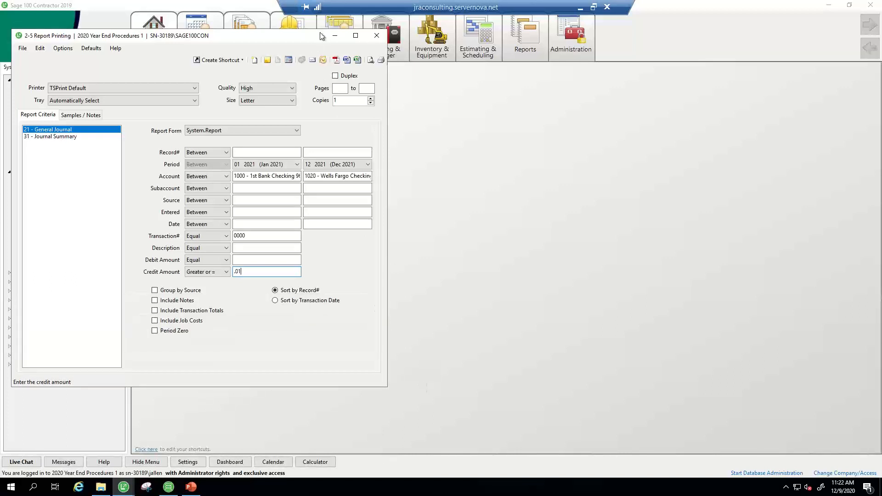
Preview the filtered General Journal, then close its report window and collapse the accounting menu groups.
{"action": "left_click", "coordinate": [370, 60]}
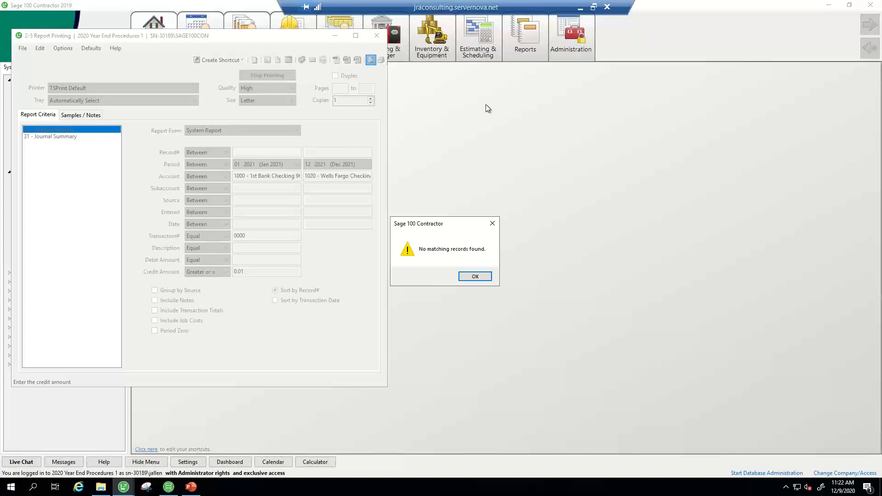
{"action": "left_click", "coordinate": [478, 277]}
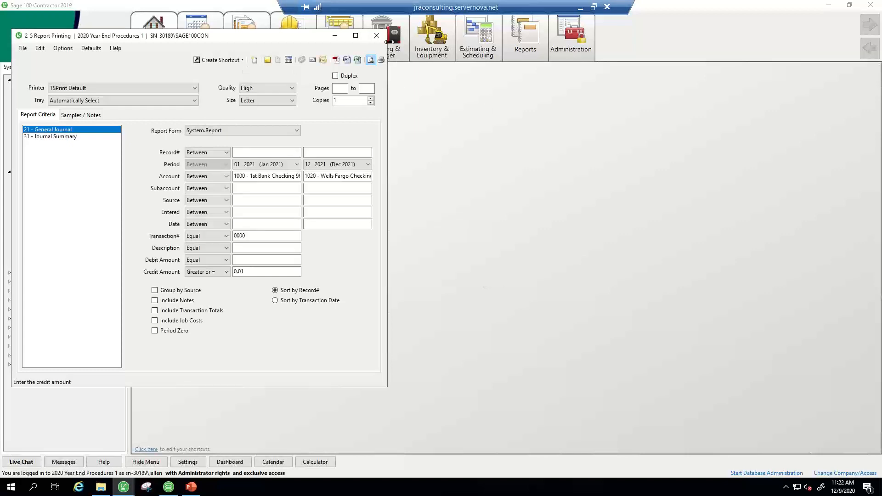
{"action": "left_click", "coordinate": [377, 36]}
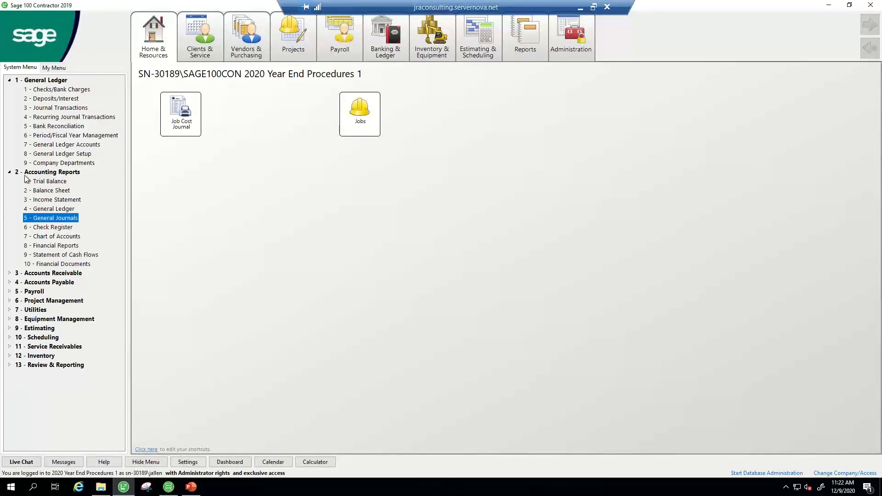
{"action": "left_click", "coordinate": [9, 172]}
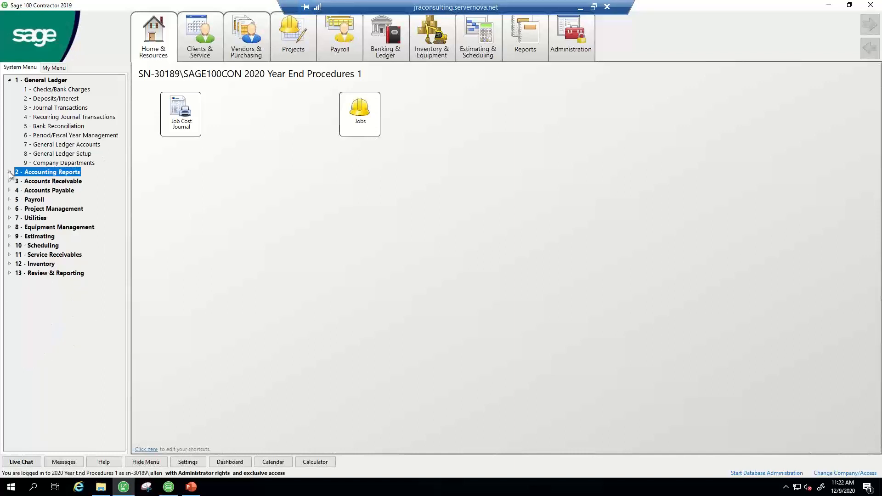
{"action": "left_click", "coordinate": [9, 80]}
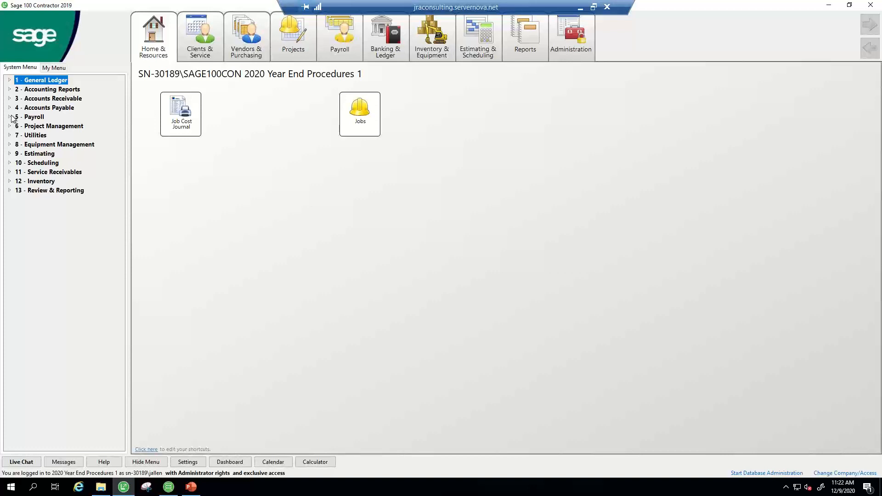
Set the job status to 6 - Closed in the Jobs record and close it without saving the change.
{"action": "left_click", "coordinate": [361, 124]}
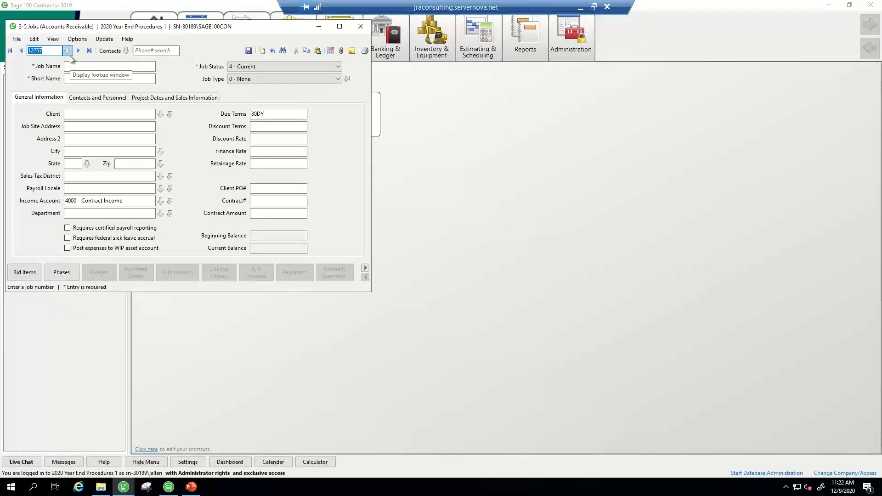
{"action": "left_click", "coordinate": [266, 68]}
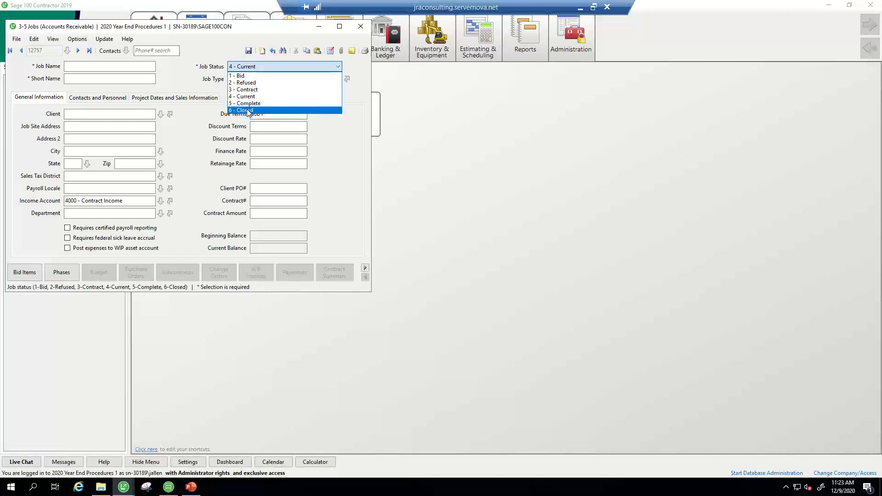
{"action": "left_click", "coordinate": [249, 111]}
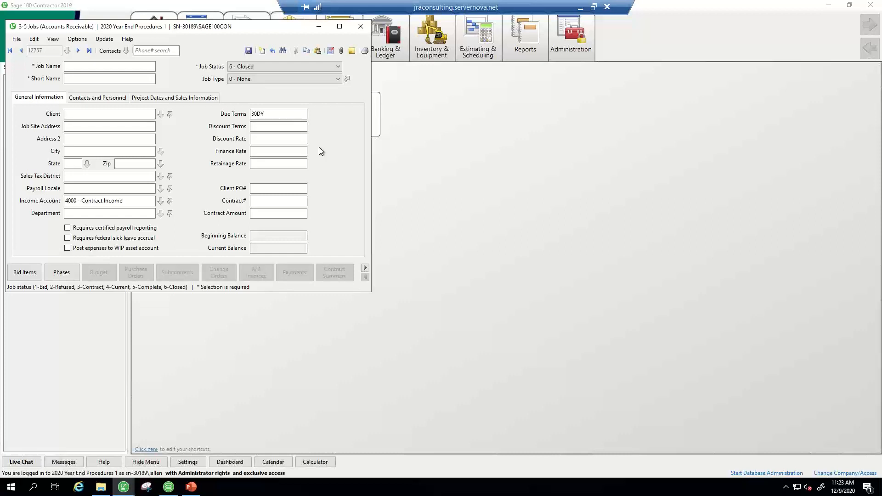
{"action": "left_click", "coordinate": [361, 27]}
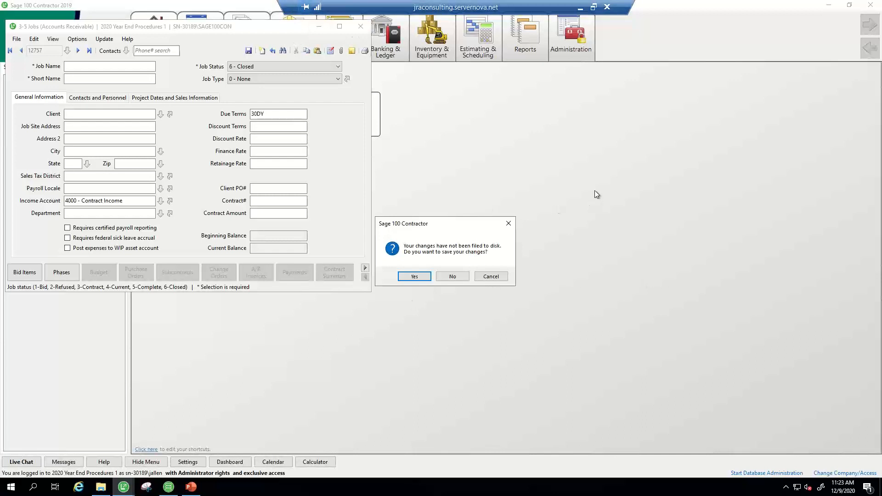
{"action": "left_click", "coordinate": [462, 278]}
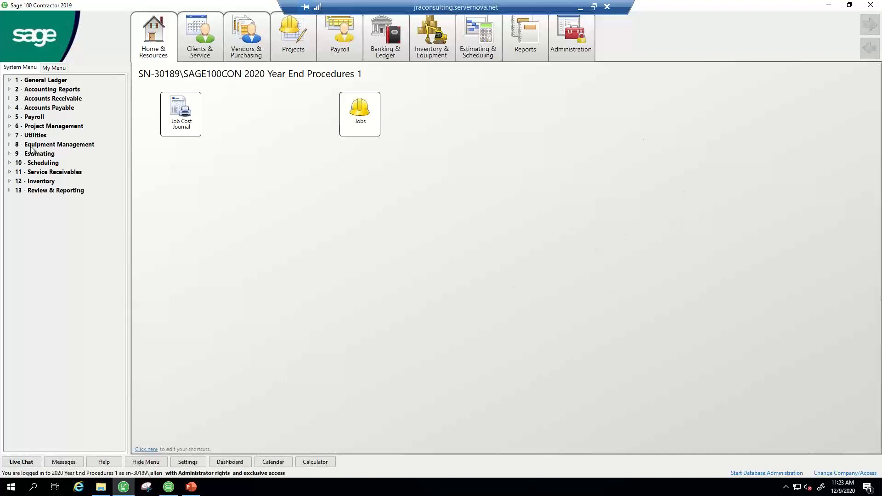
Set up the 2-2 Balance Sheet for period 12 2020, skipping $0 accounts and showing account numbers, then close it.
{"action": "left_click", "coordinate": [9, 90]}
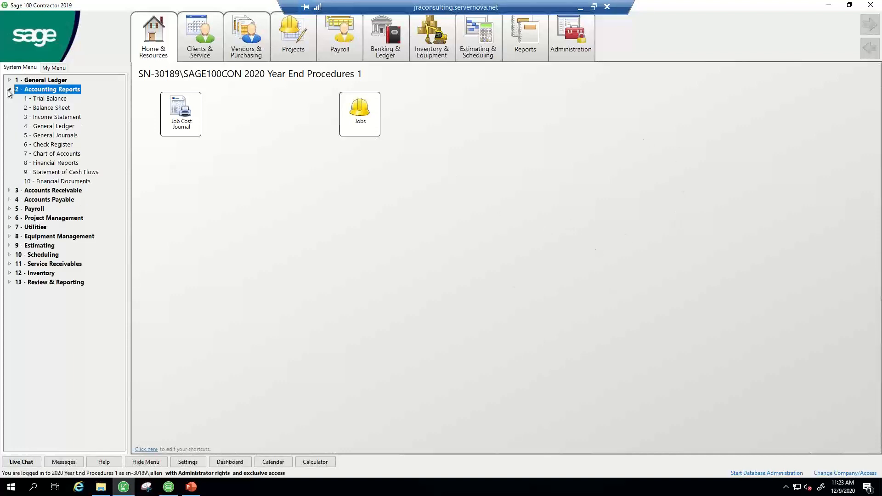
{"action": "left_click", "coordinate": [31, 107]}
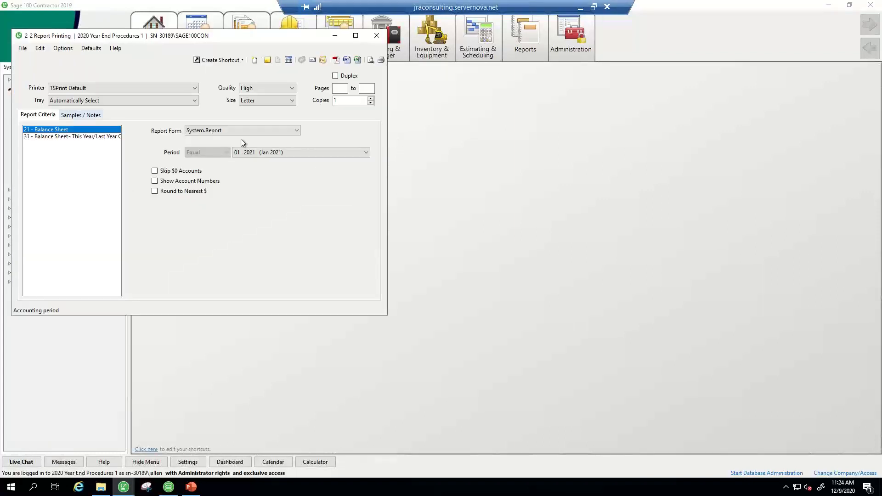
{"action": "left_click", "coordinate": [318, 153]}
{"action": "left_click", "coordinate": [264, 162]}
{"action": "left_click", "coordinate": [154, 170]}
{"action": "left_click", "coordinate": [155, 181]}
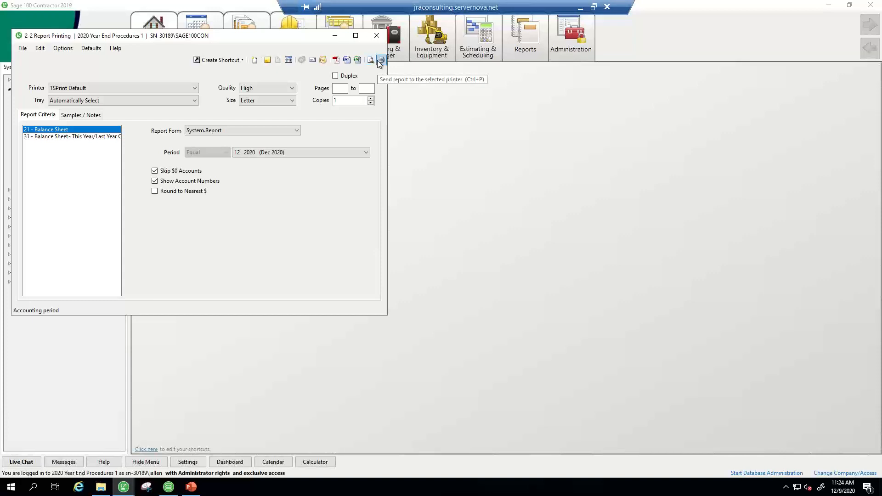
{"action": "left_click", "coordinate": [377, 36]}
Set up the 2-3 Income Statement for periods 01 2020 through 12 2020, skipping $0 accounts and showing account numbers.
{"action": "left_click", "coordinate": [49, 118]}
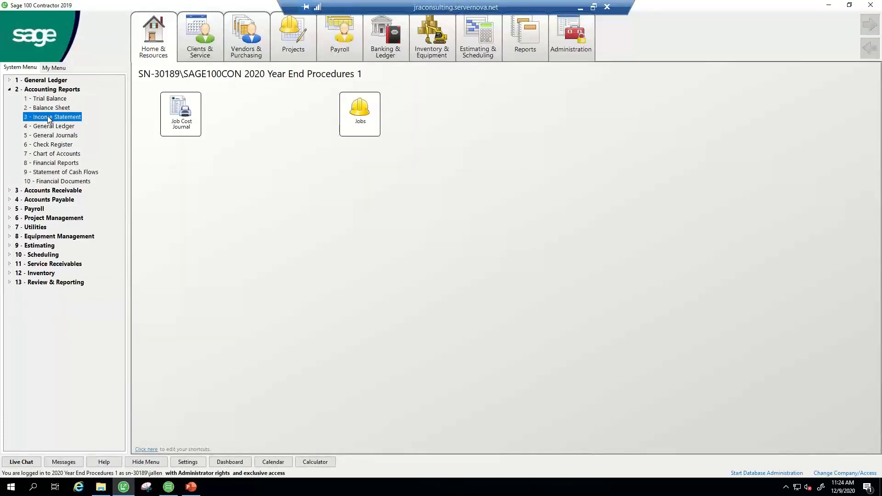
{"action": "double_click", "coordinate": [49, 117]}
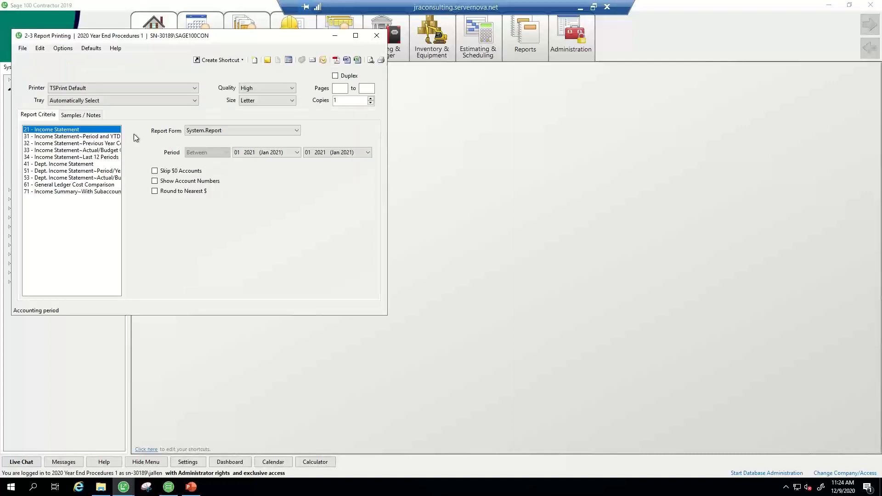
{"action": "left_click", "coordinate": [293, 152]}
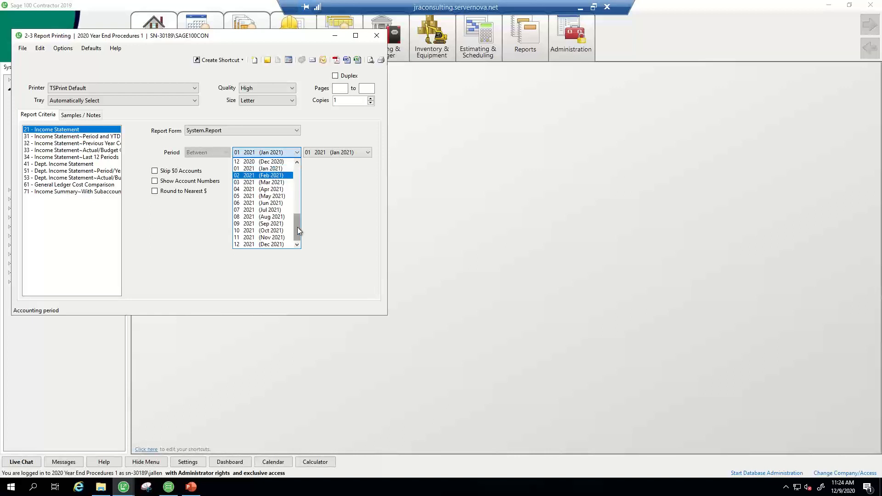
{"action": "left_click_drag", "start_coordinate": [296, 227], "coordinate": [288, 162]}
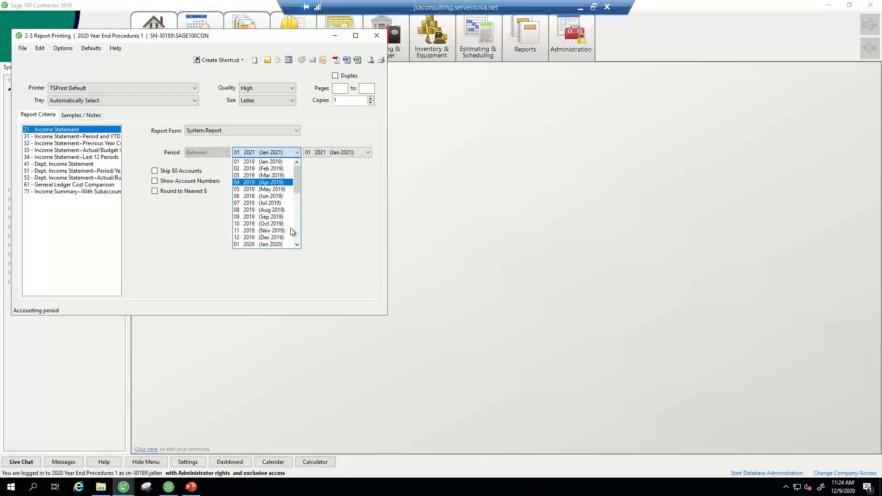
{"action": "left_click", "coordinate": [287, 244]}
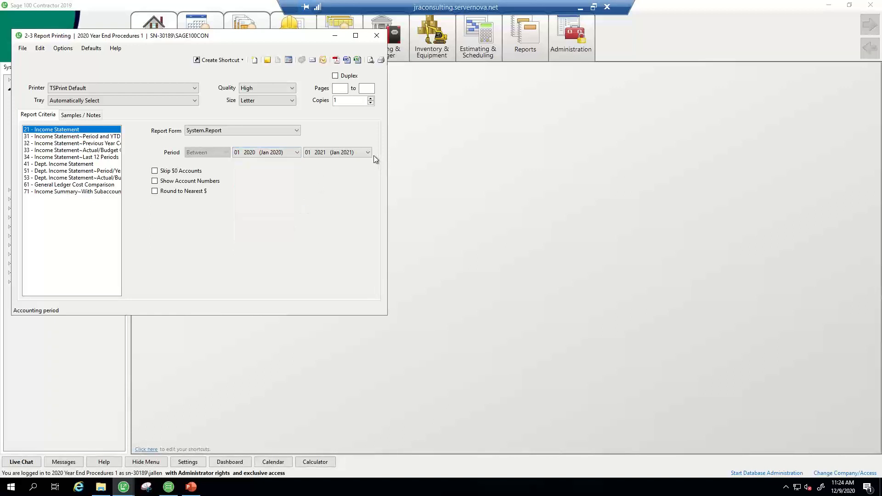
{"action": "left_click", "coordinate": [367, 153]}
{"action": "left_click", "coordinate": [359, 161]}
{"action": "left_click", "coordinate": [155, 171]}
{"action": "left_click", "coordinate": [155, 181]}
Set the 31 - Income Statement~Period and YTD report to start and end at period 12 2020, and close it.
{"action": "left_click", "coordinate": [49, 136]}
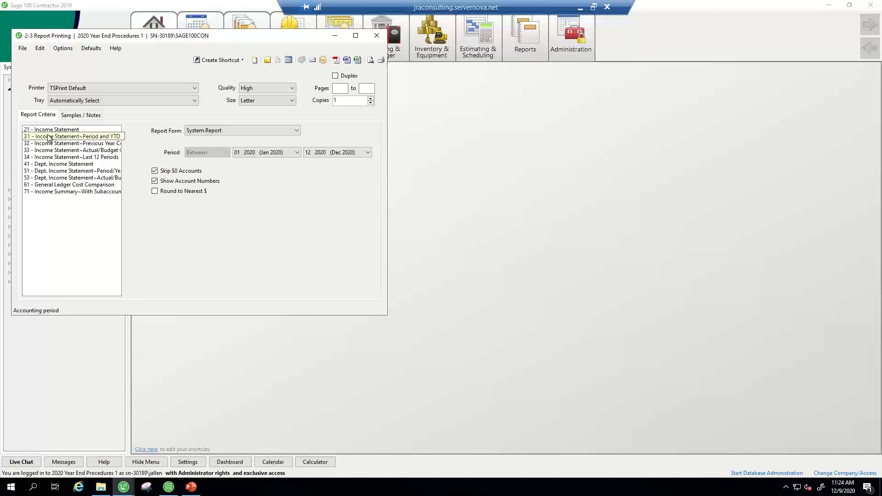
{"action": "left_click", "coordinate": [296, 152]}
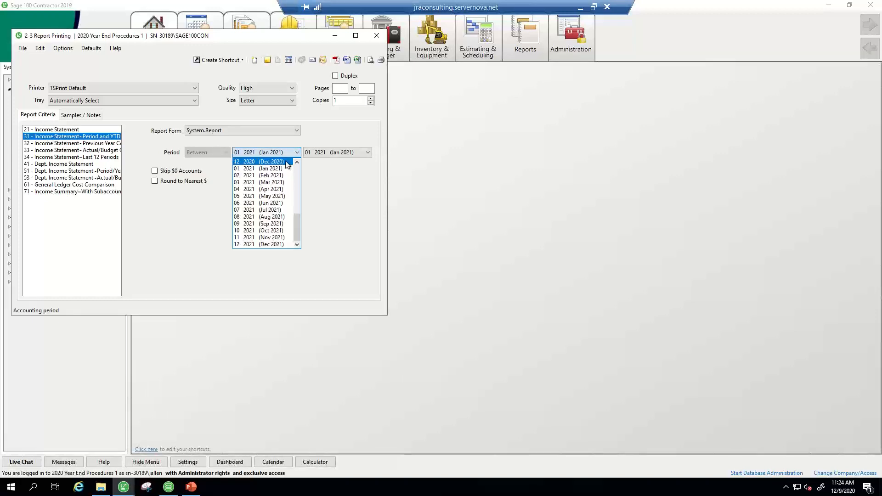
{"action": "left_click", "coordinate": [271, 161]}
{"action": "left_click", "coordinate": [368, 152]}
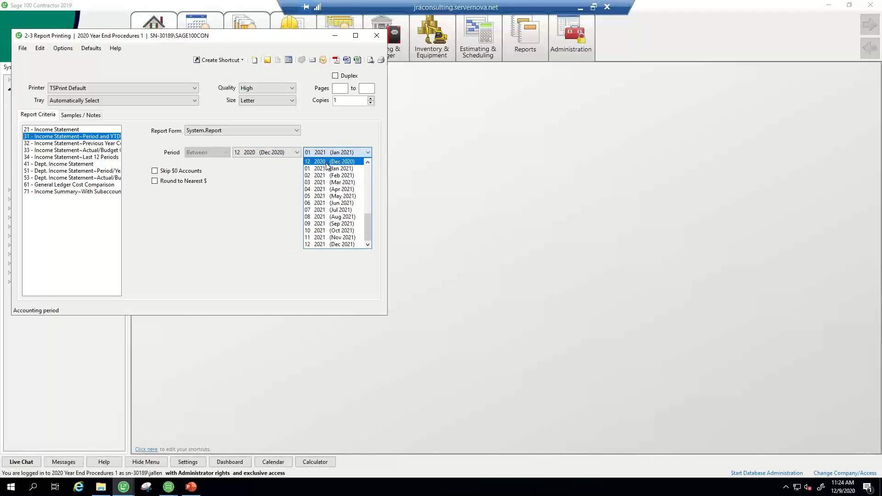
{"action": "left_click", "coordinate": [327, 161]}
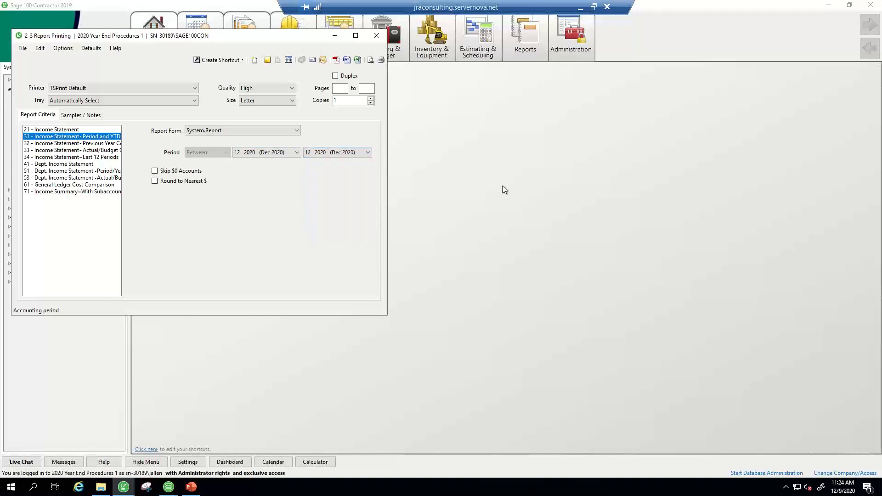
{"action": "left_click", "coordinate": [377, 36]}
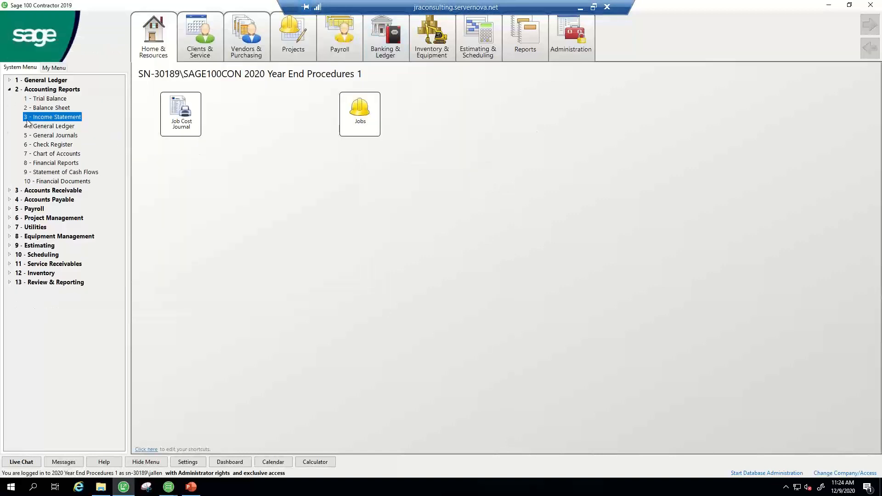
{"action": "left_click", "coordinate": [10, 90]}
Set up the 3-1-3 Receivable Aging report 26 - AR Invoice Aging~Land for period 12 2020, sorted by Client/Job, then close it.
{"action": "left_click", "coordinate": [9, 98]}
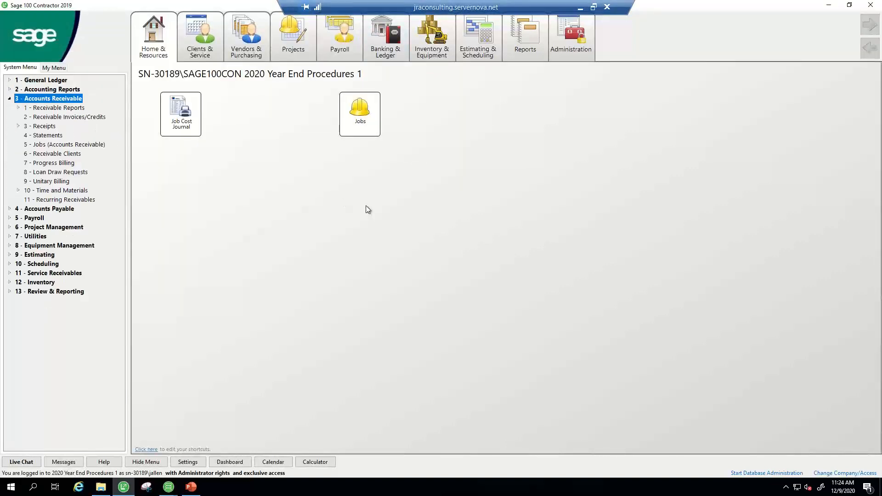
{"action": "left_click", "coordinate": [18, 108]}
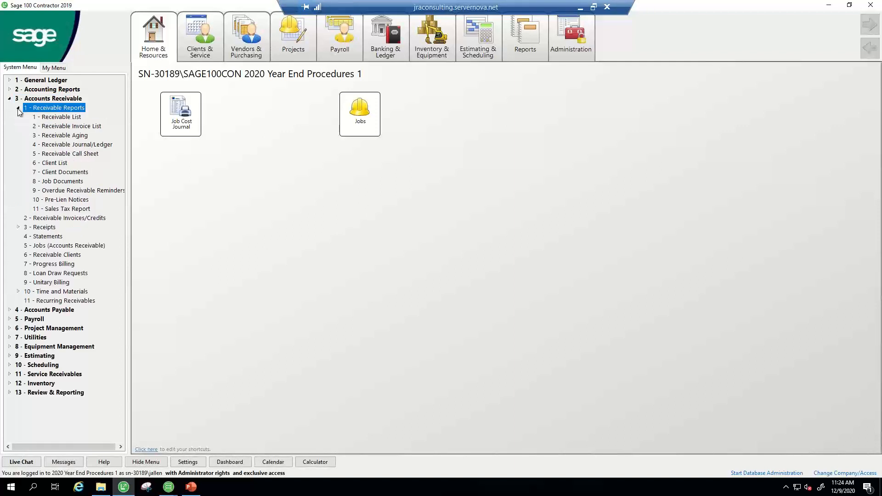
{"action": "left_click", "coordinate": [58, 135]}
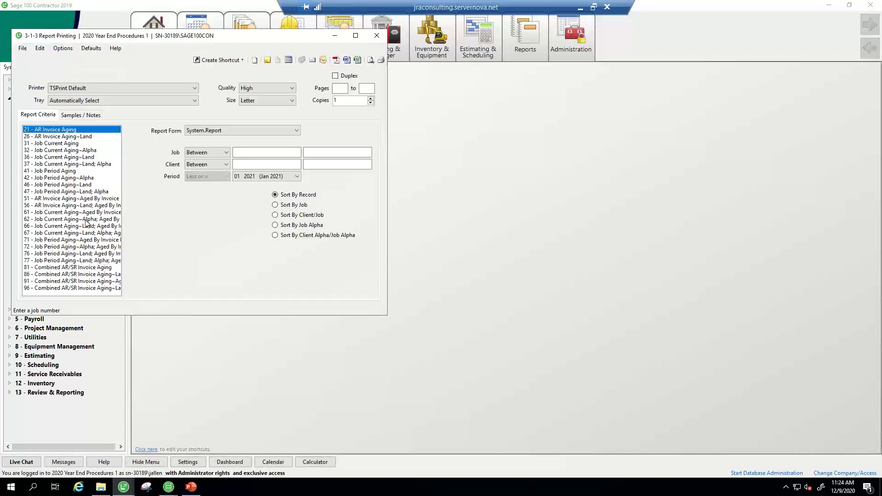
{"action": "left_click", "coordinate": [275, 215]}
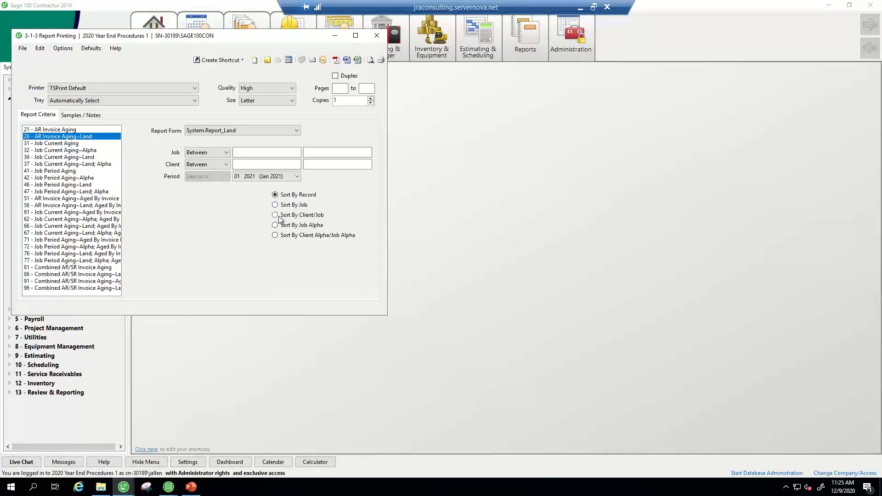
{"action": "left_click", "coordinate": [296, 176]}
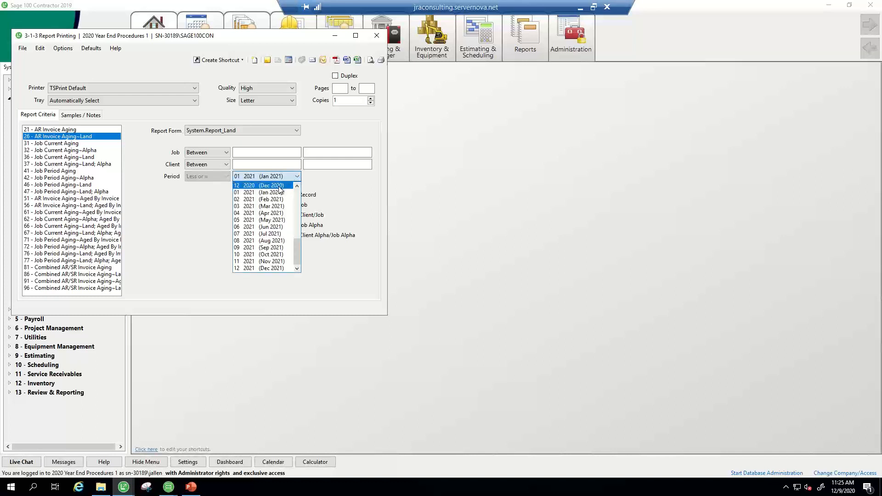
{"action": "left_click", "coordinate": [280, 183]}
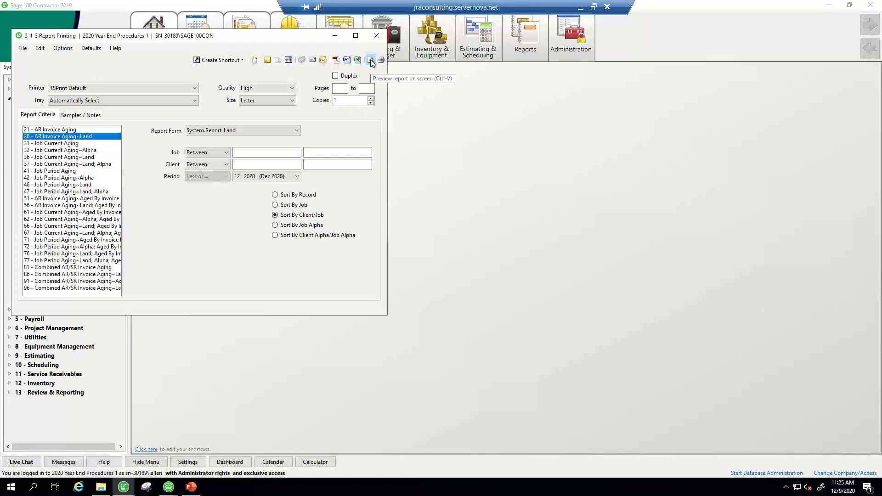
{"action": "left_click", "coordinate": [374, 36]}
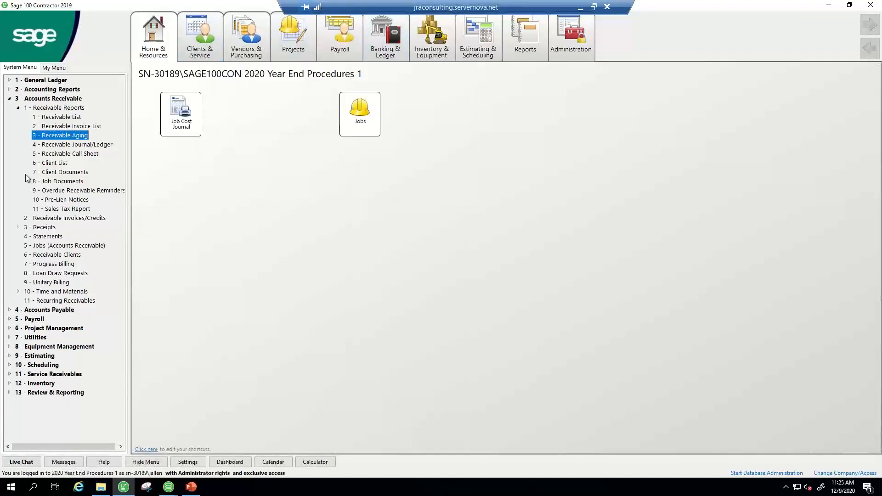
{"action": "left_click", "coordinate": [17, 107]}
{"action": "left_click", "coordinate": [9, 98]}
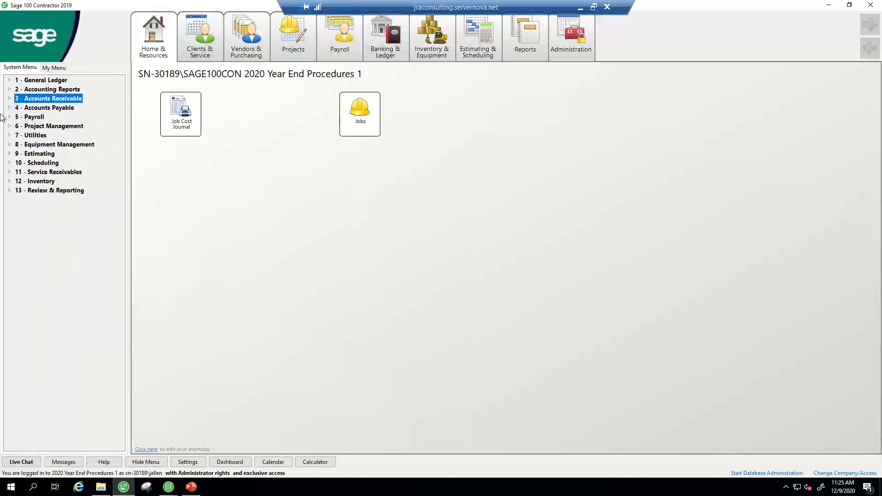
Set up the 4-1-3 Payable Aging report 26 - AP Invoice Aging~Land for period 12 2020, then close it.
{"action": "left_click", "coordinate": [10, 109]}
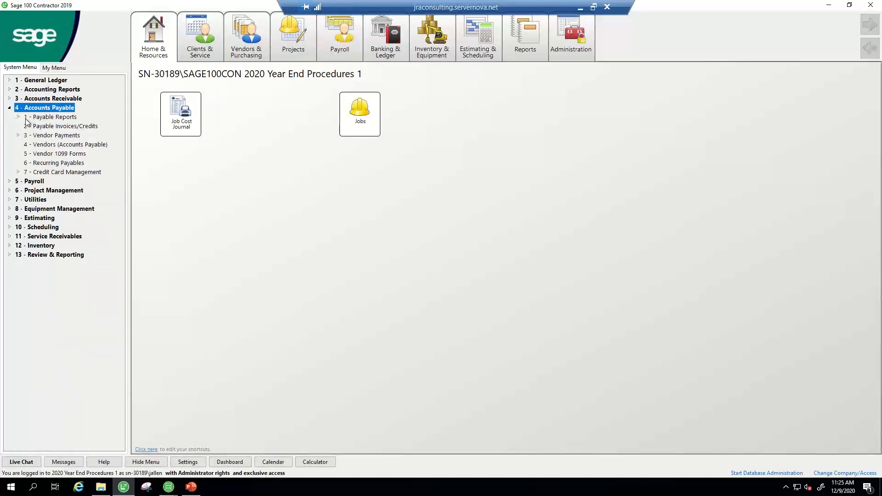
{"action": "left_click", "coordinate": [19, 117]}
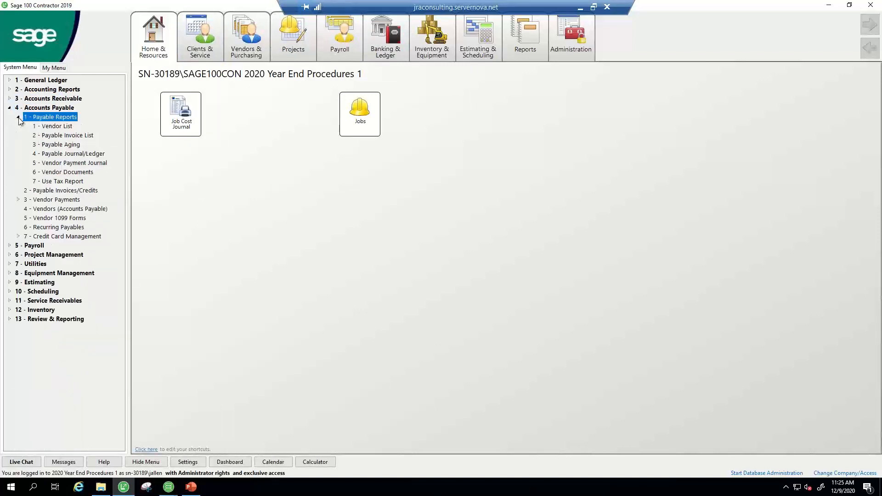
{"action": "double_click", "coordinate": [58, 144]}
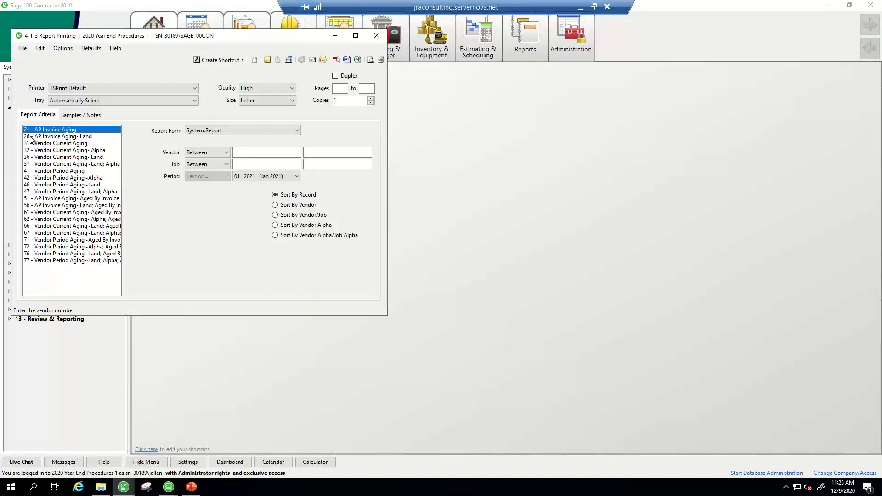
{"action": "left_click", "coordinate": [30, 137]}
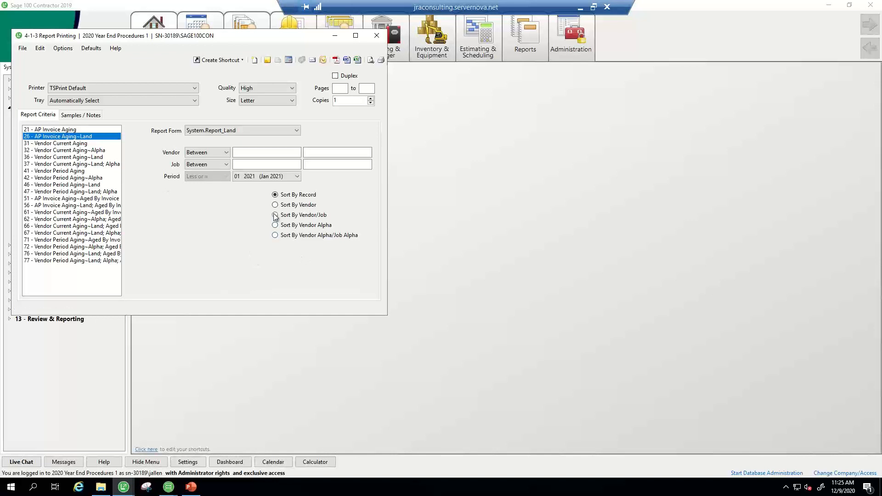
{"action": "left_click", "coordinate": [297, 177]}
{"action": "left_click", "coordinate": [274, 186]}
{"action": "left_click", "coordinate": [376, 35]}
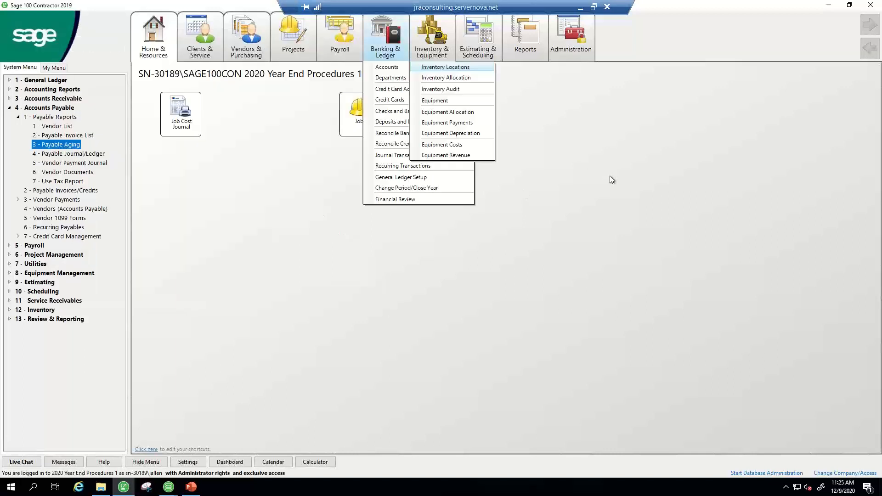
{"action": "left_click", "coordinate": [9, 109]}
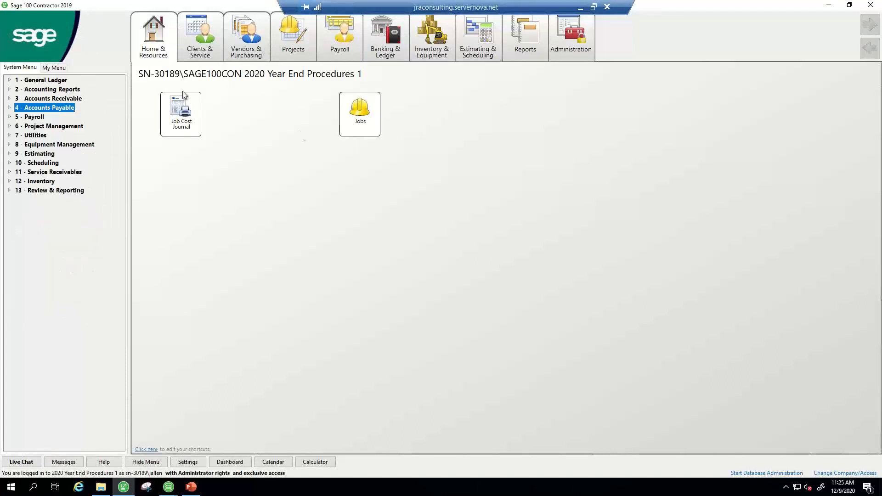
Set up the 6-1-6 Job Cost Totals report for periods 01 2020 through 12 2020, then close it.
{"action": "left_click", "coordinate": [9, 126]}
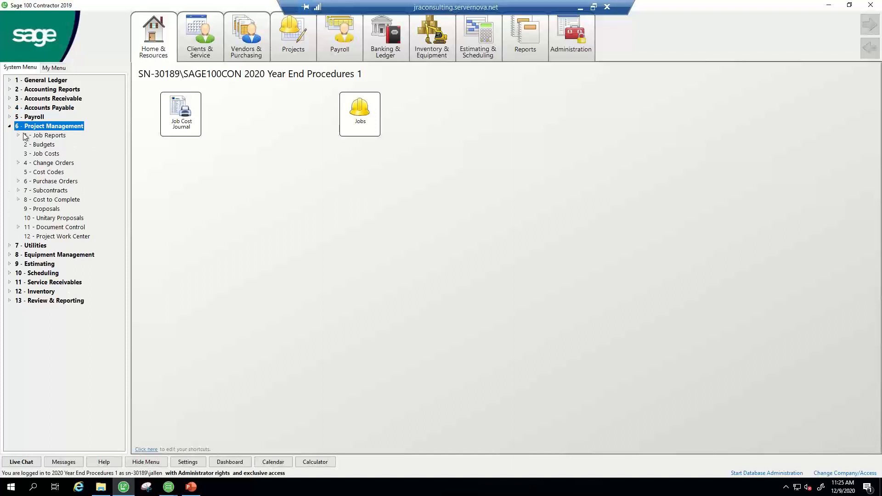
{"action": "left_click", "coordinate": [18, 135]}
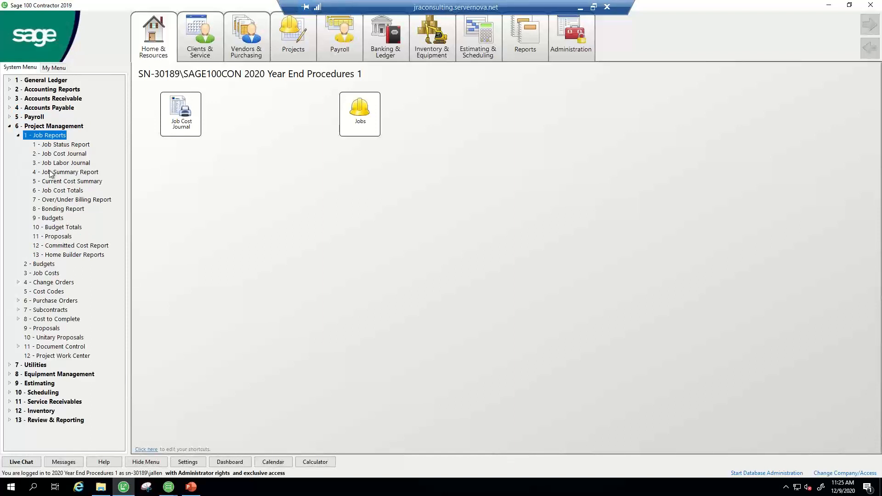
{"action": "left_click", "coordinate": [55, 191]}
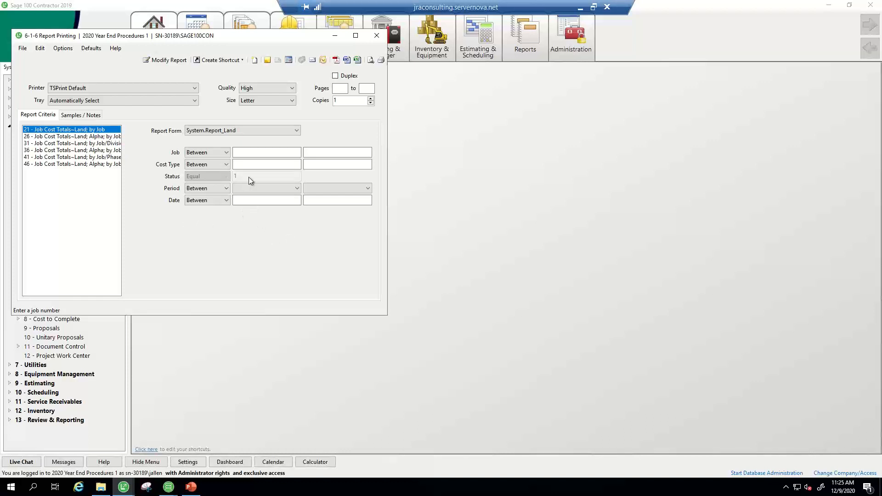
{"action": "left_click", "coordinate": [289, 188]}
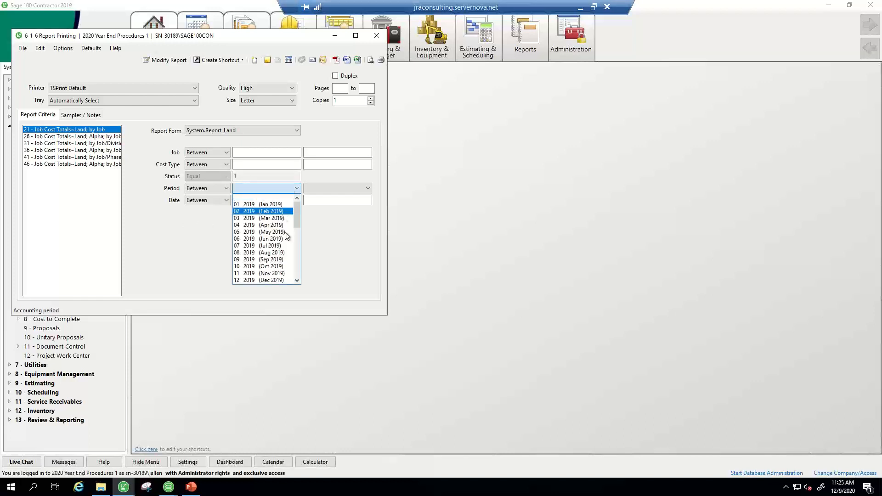
{"action": "left_click", "coordinate": [297, 281]}
{"action": "left_click", "coordinate": [281, 281]}
{"action": "left_click", "coordinate": [346, 190]}
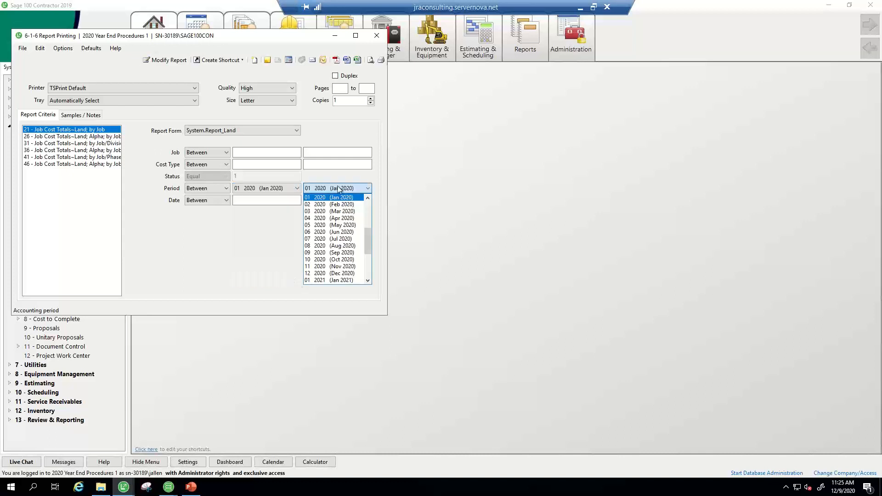
{"action": "left_click", "coordinate": [340, 273]}
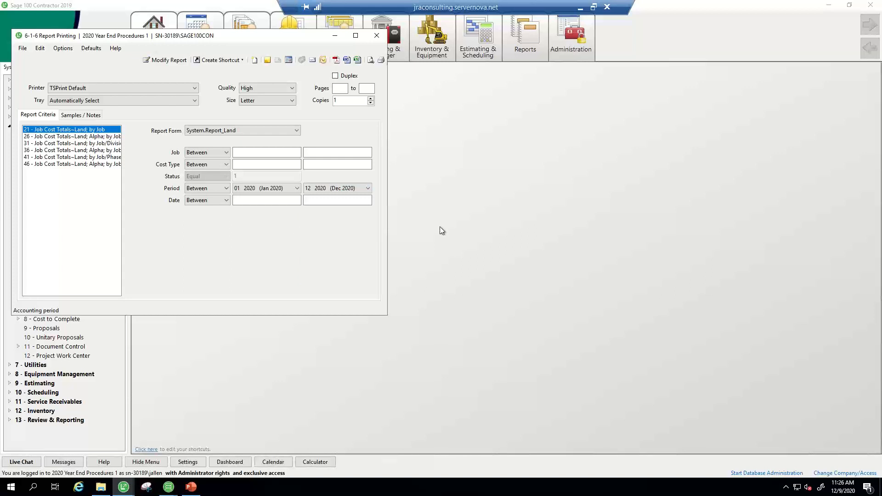
{"action": "left_click", "coordinate": [376, 37]}
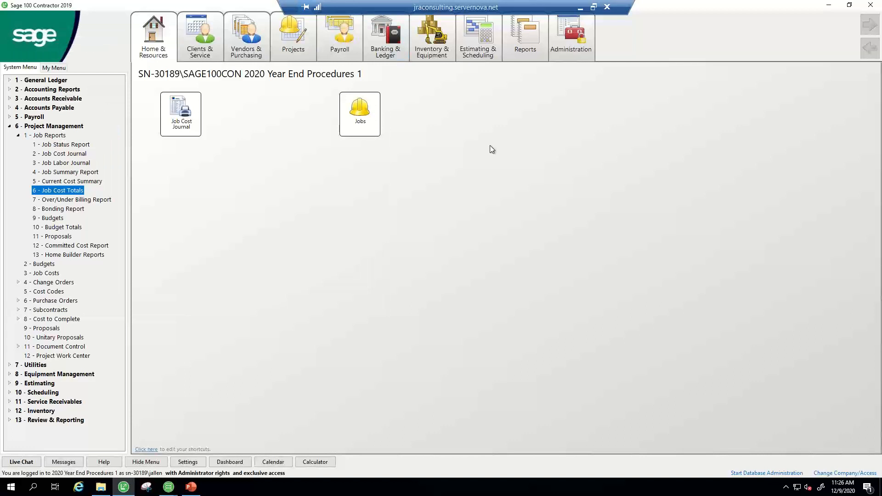
{"action": "left_click", "coordinate": [9, 126]}
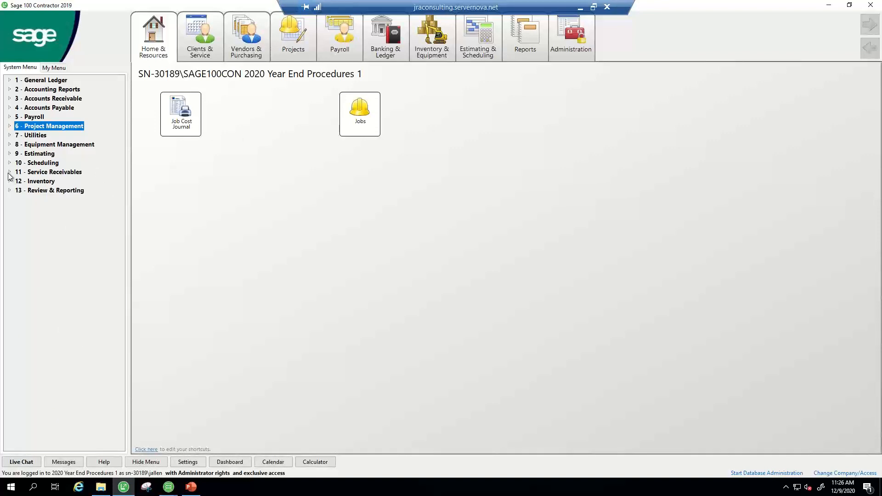
Set up the 11-1-3 Service Aging report 26 - Service Invoice Aging~Land for period 12 2020, sorted by Client/Location, then close it.
{"action": "left_click", "coordinate": [9, 173]}
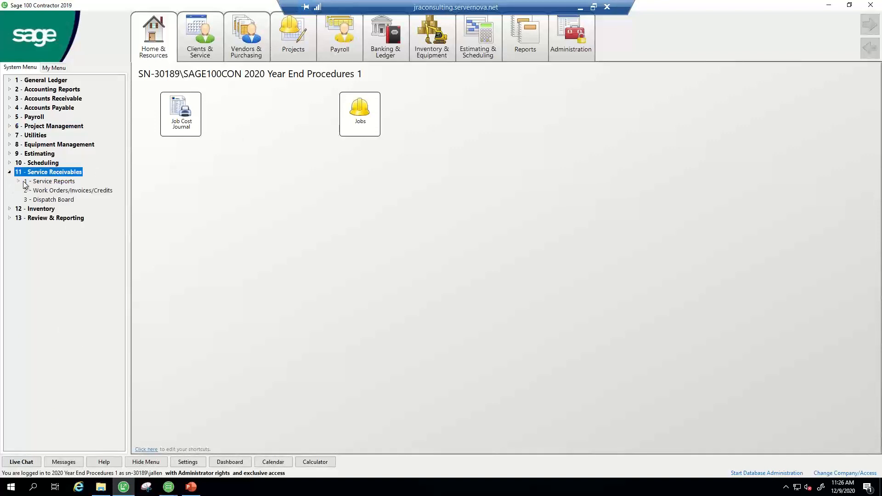
{"action": "left_click", "coordinate": [18, 182]}
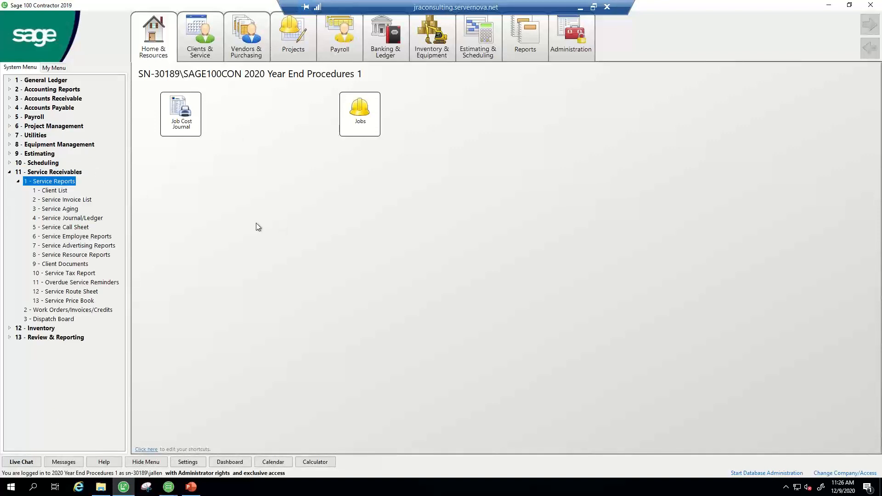
{"action": "left_click", "coordinate": [46, 210]}
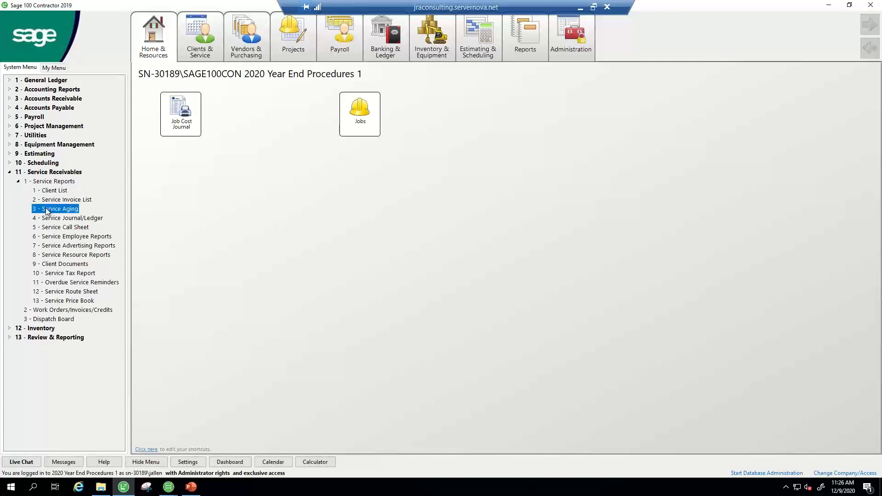
{"action": "double_click", "coordinate": [46, 210]}
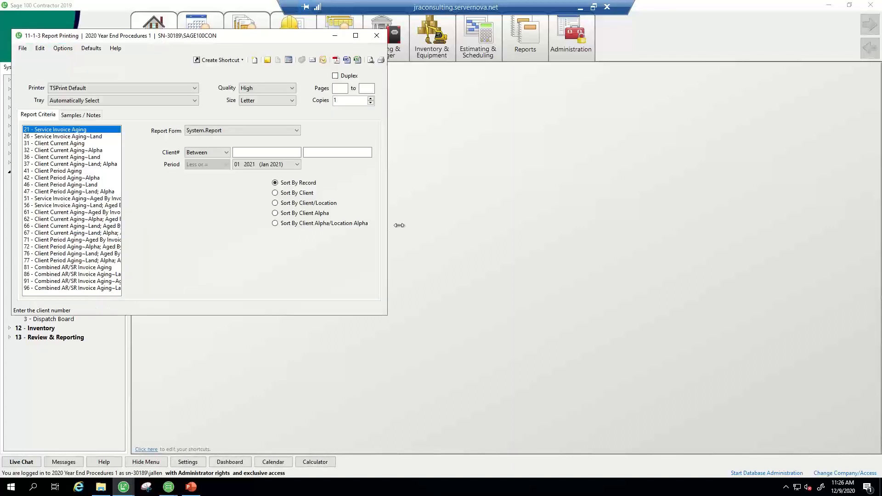
{"action": "left_click", "coordinate": [67, 136]}
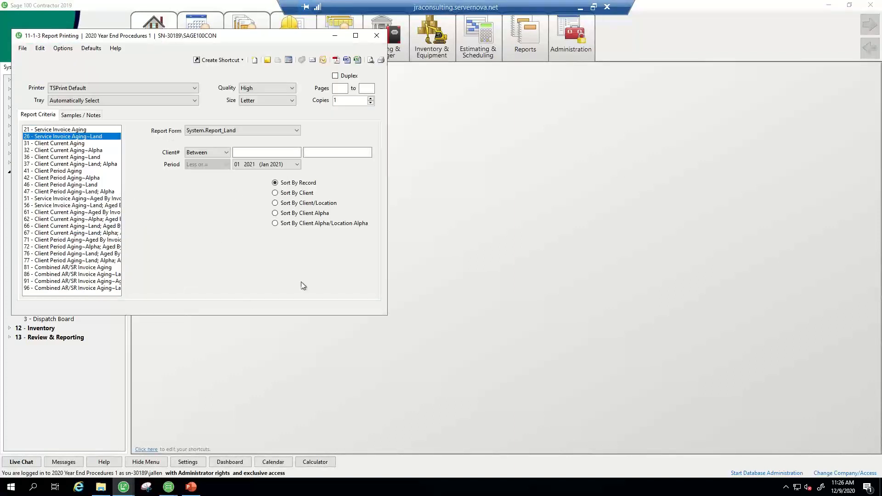
{"action": "left_click", "coordinate": [275, 203]}
{"action": "left_click", "coordinate": [295, 164]}
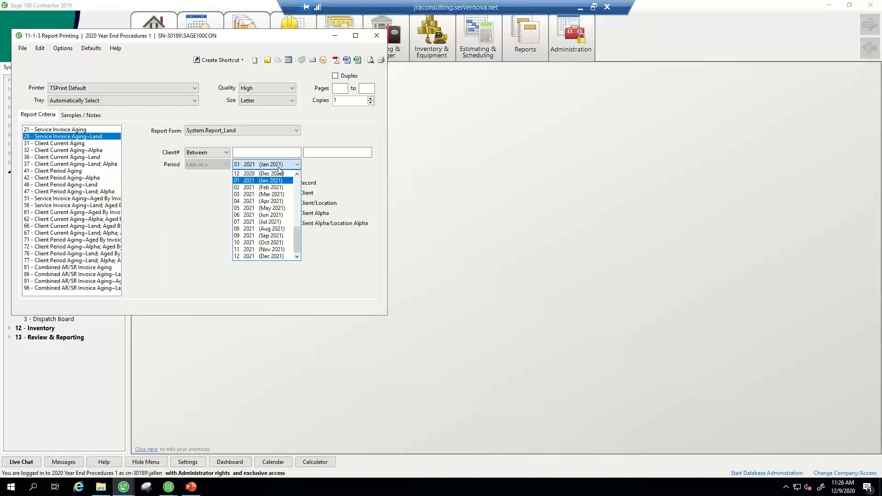
{"action": "left_click", "coordinate": [279, 180]}
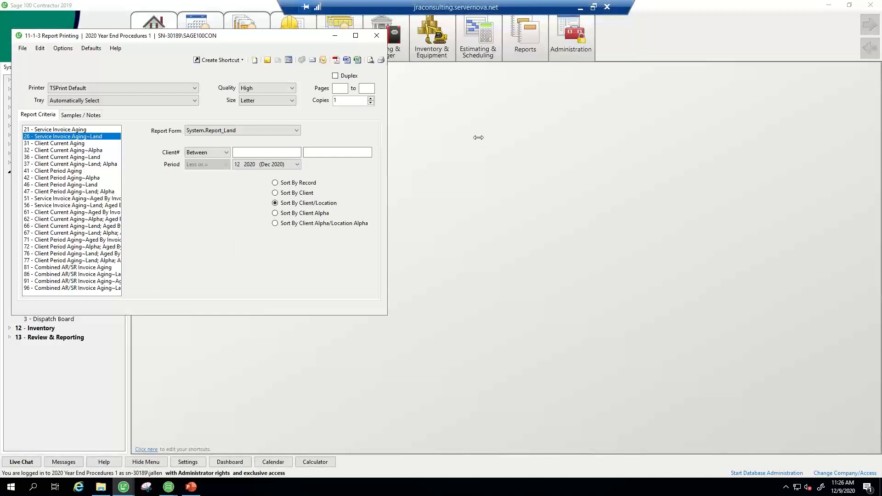
{"action": "left_click", "coordinate": [377, 37]}
{"action": "mouse_move", "coordinate": [381, 48]}
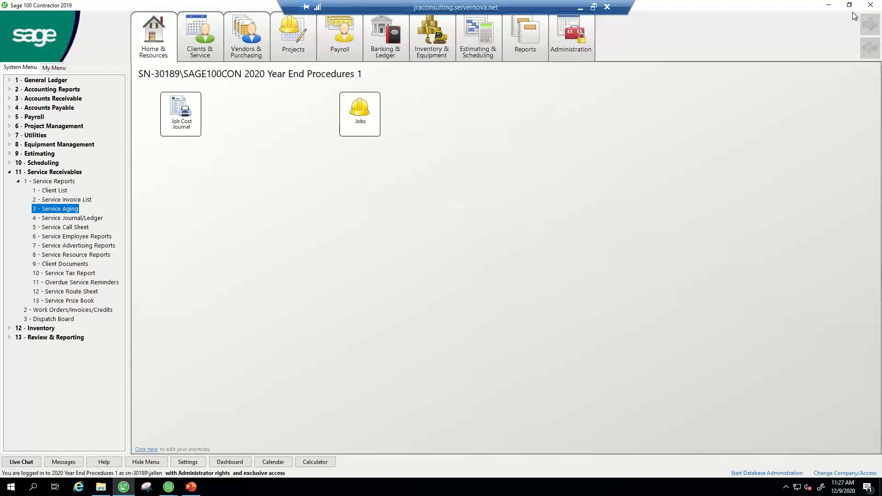
Switch to Database Administration, dismiss the employee removal notice, and choose 2020 Year End Procedures as the company for archiving the oldest fiscal year.
{"action": "left_click", "coordinate": [830, 10]}
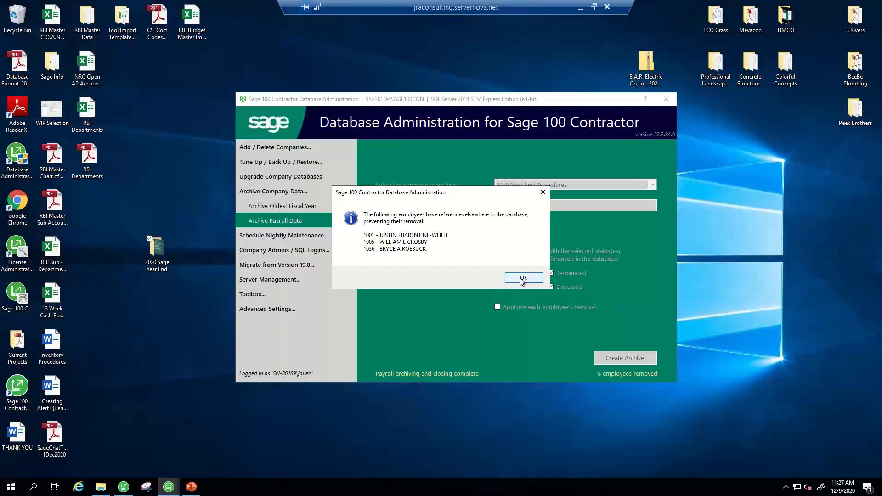
{"action": "left_click", "coordinate": [523, 277]}
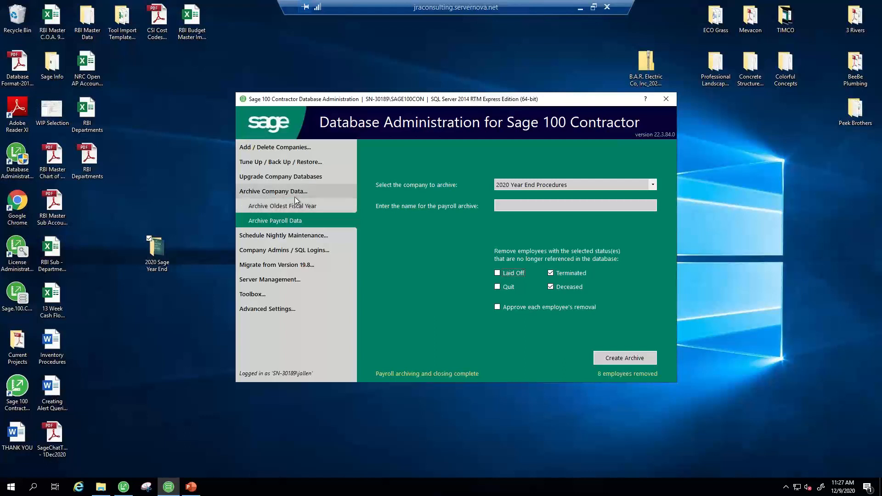
{"action": "left_click", "coordinate": [263, 206]}
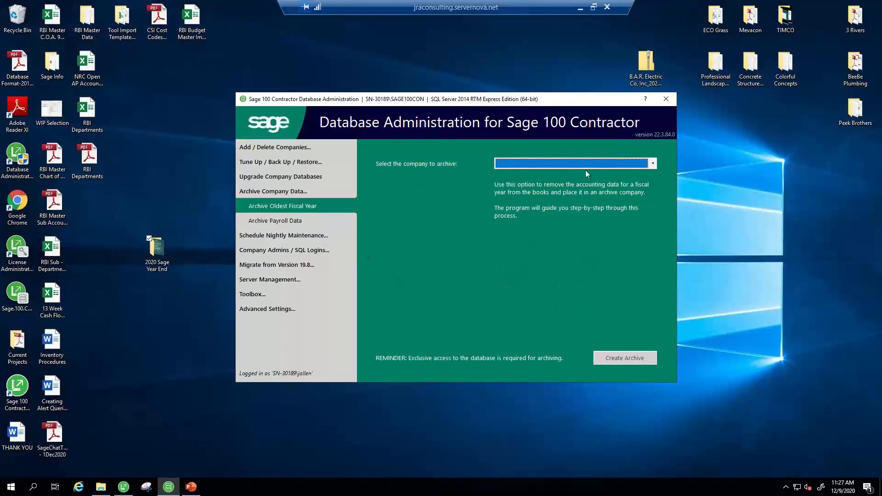
{"action": "left_click", "coordinate": [652, 163]}
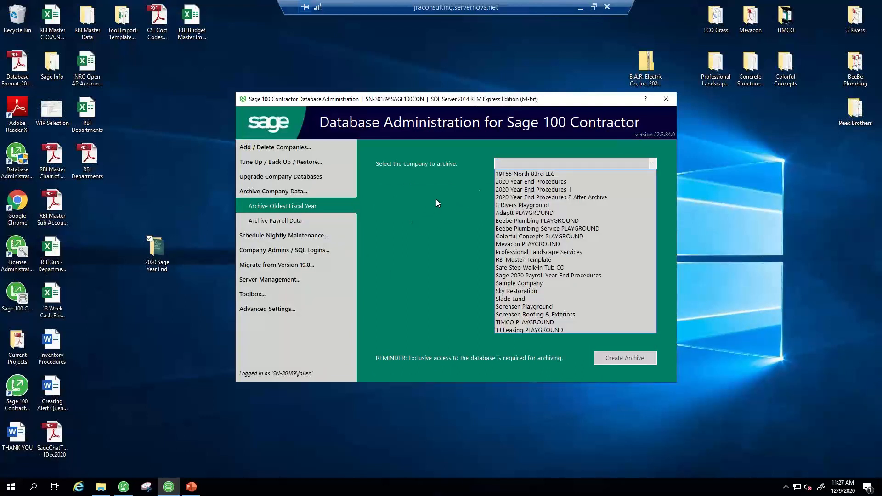
{"action": "left_click", "coordinate": [518, 183]}
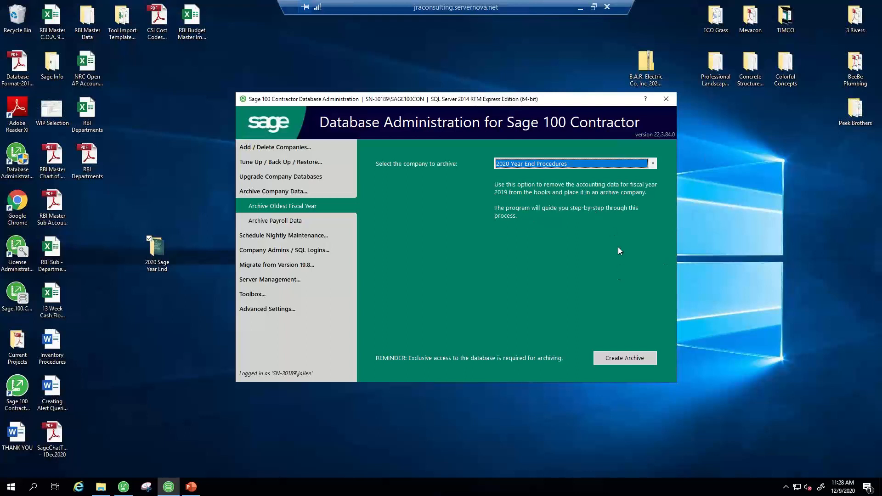
Start the wizard that archives the company's fiscal year 2019, go through to the Preparation stage, and cancel it.
{"action": "left_click", "coordinate": [621, 359]}
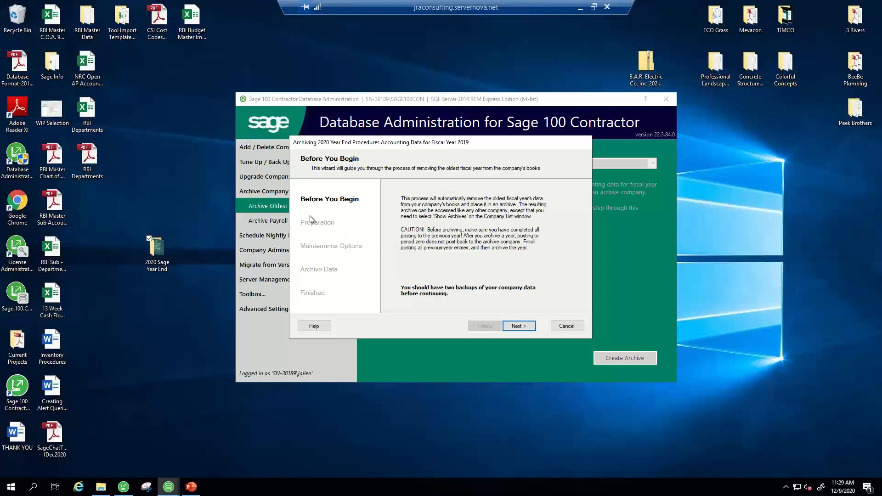
{"action": "left_click", "coordinate": [518, 327]}
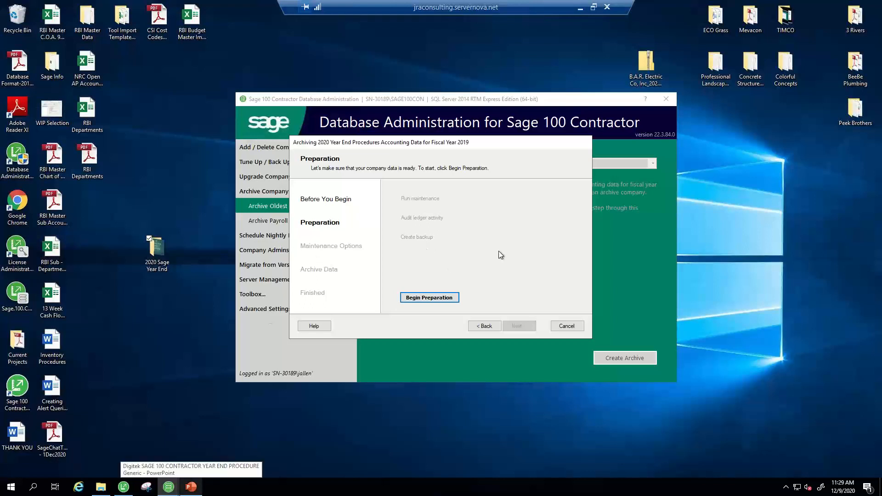
{"action": "left_click", "coordinate": [567, 326]}
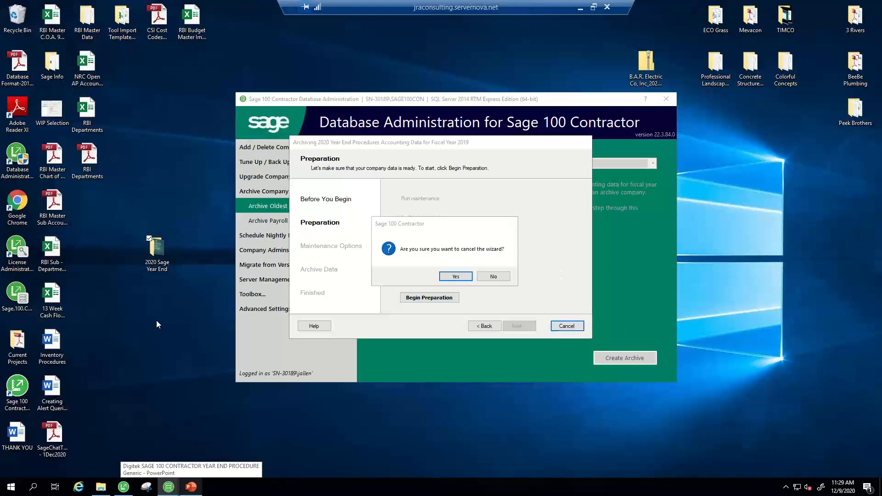
{"action": "left_click", "coordinate": [498, 278]}
{"action": "left_click", "coordinate": [569, 327]}
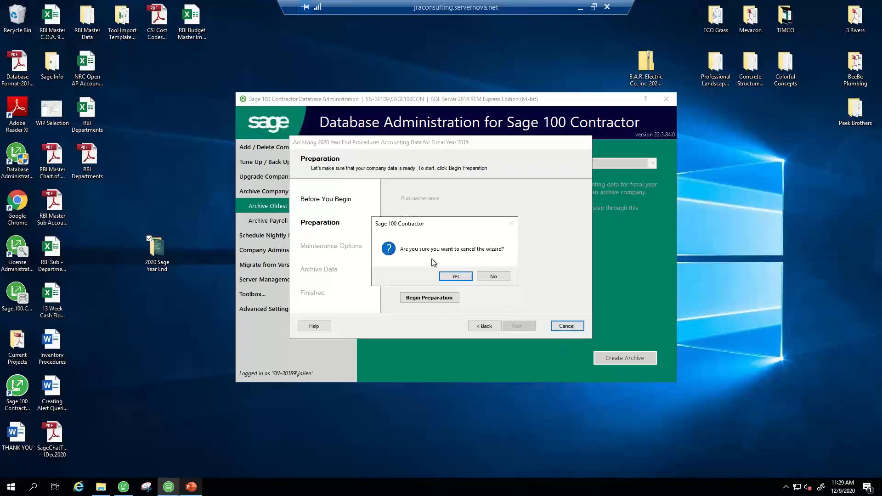
{"action": "left_click", "coordinate": [456, 276]}
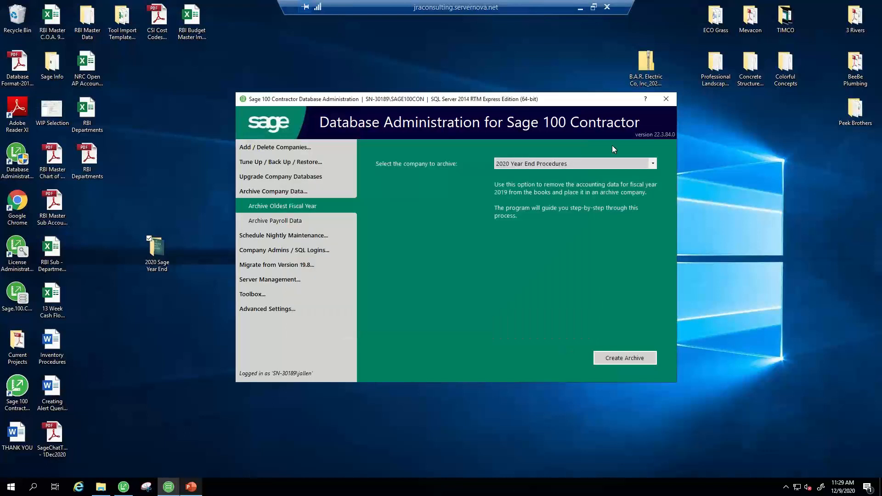
{"action": "left_click", "coordinate": [723, 290]}
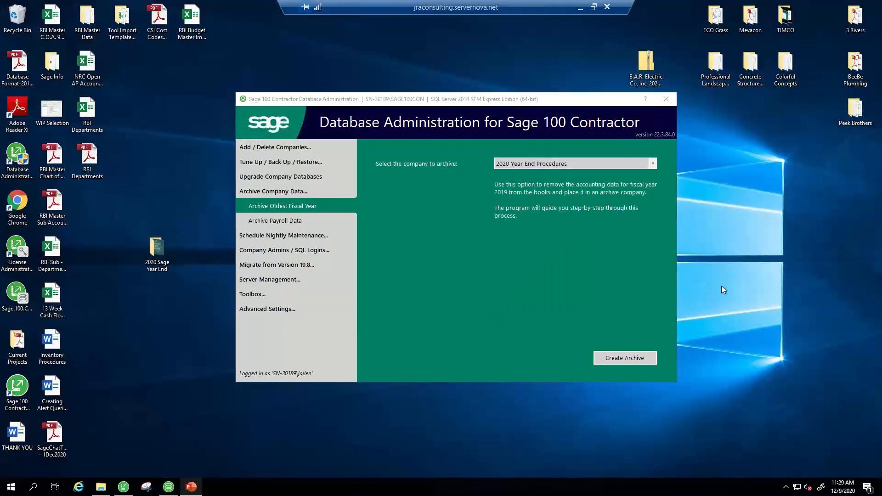
Switch to Sage 100 Contractor and open the archive company 2020 Year End Payroll Archive 1 with administrator rights but without exclusive access.
{"action": "left_click", "coordinate": [124, 486]}
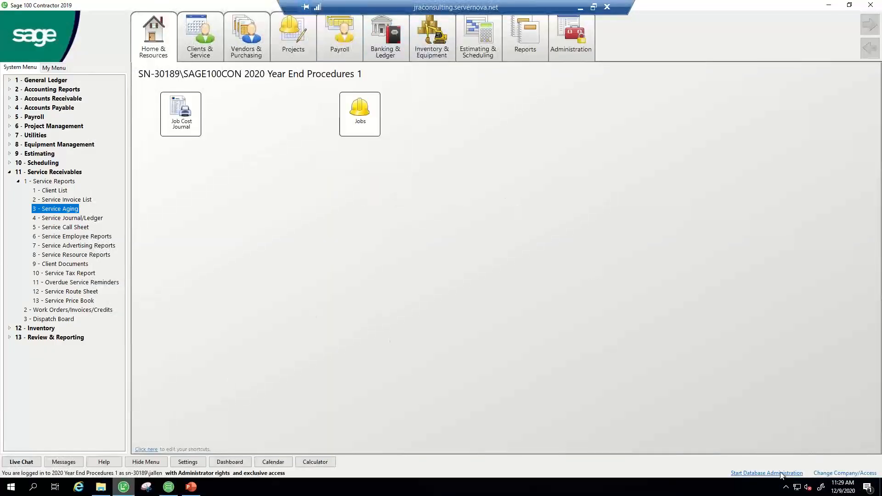
{"action": "left_click", "coordinate": [846, 473]}
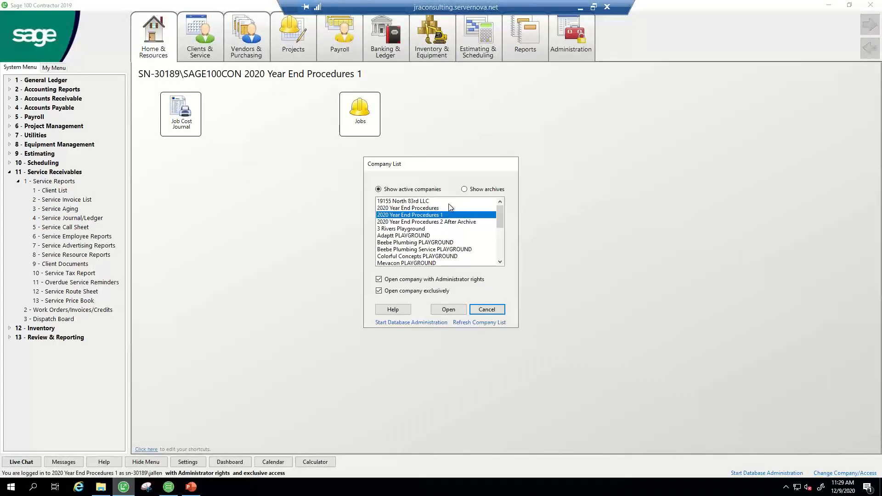
{"action": "left_click", "coordinate": [464, 190]}
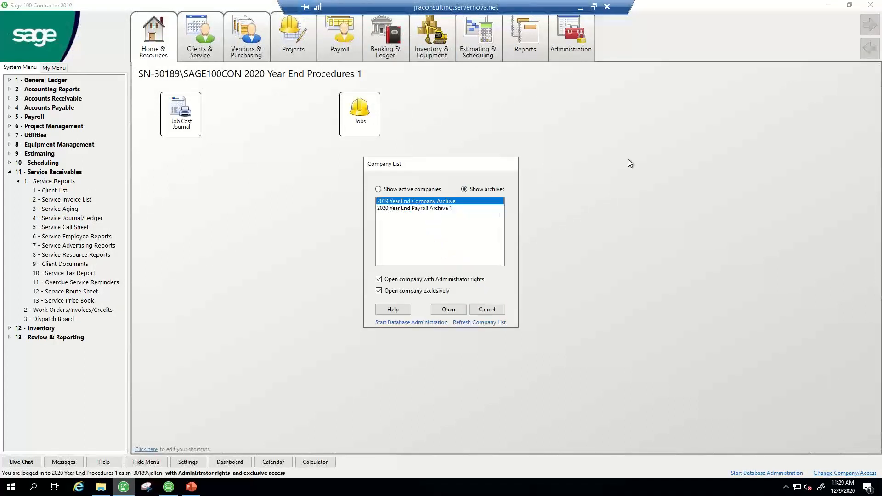
{"action": "left_click", "coordinate": [383, 209]}
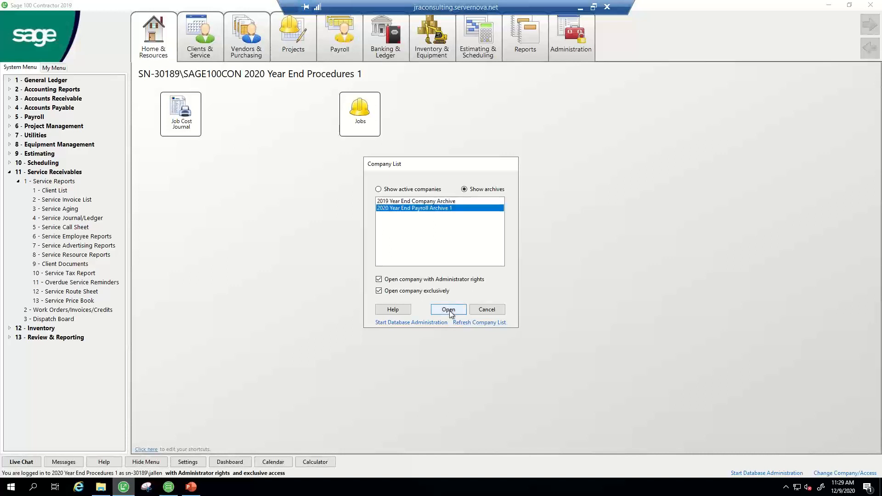
{"action": "left_click", "coordinate": [378, 291]}
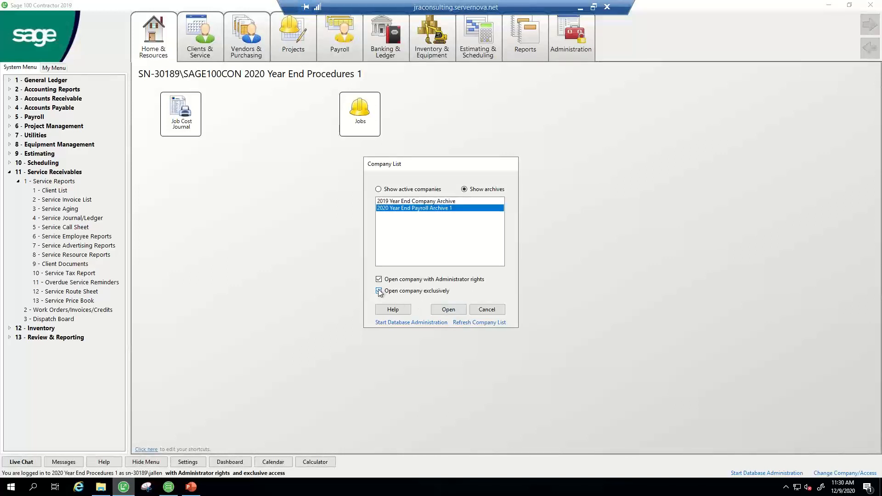
{"action": "left_click", "coordinate": [446, 310]}
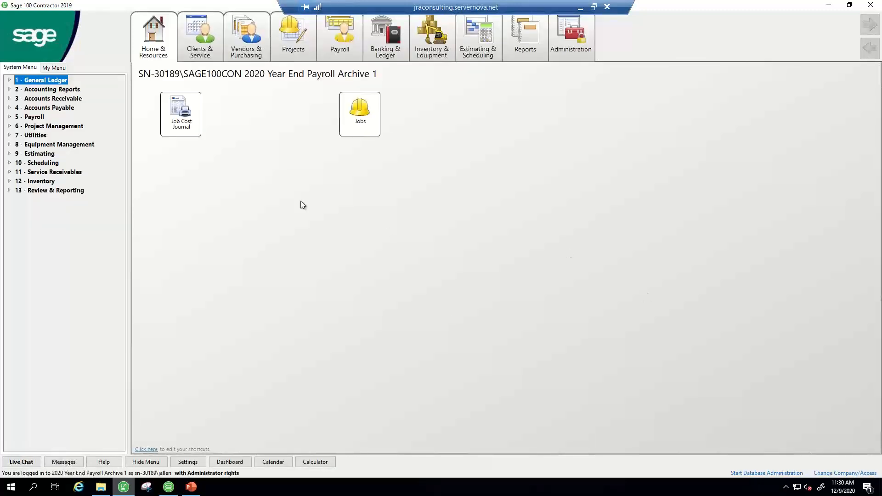
Open 4-4 Vendors (Accounts Payable), acknowledge the archive reminder, and show the vendor's financial information.
{"action": "left_click", "coordinate": [10, 107]}
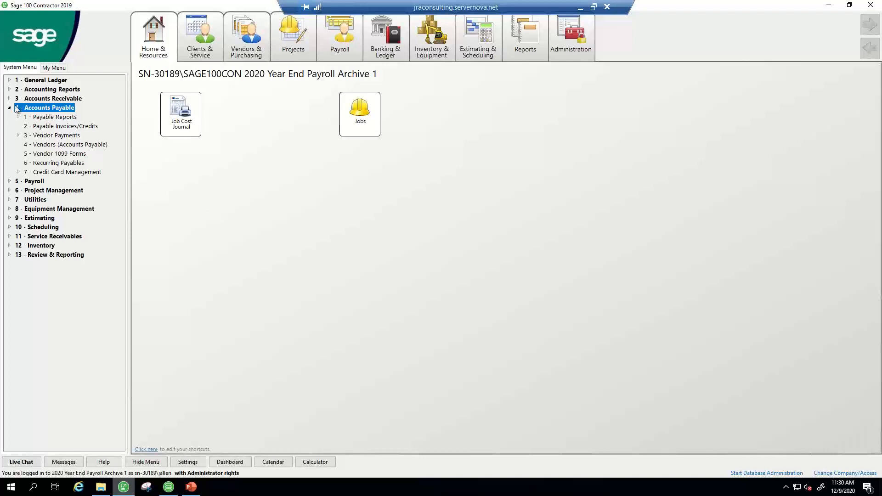
{"action": "left_click", "coordinate": [33, 146]}
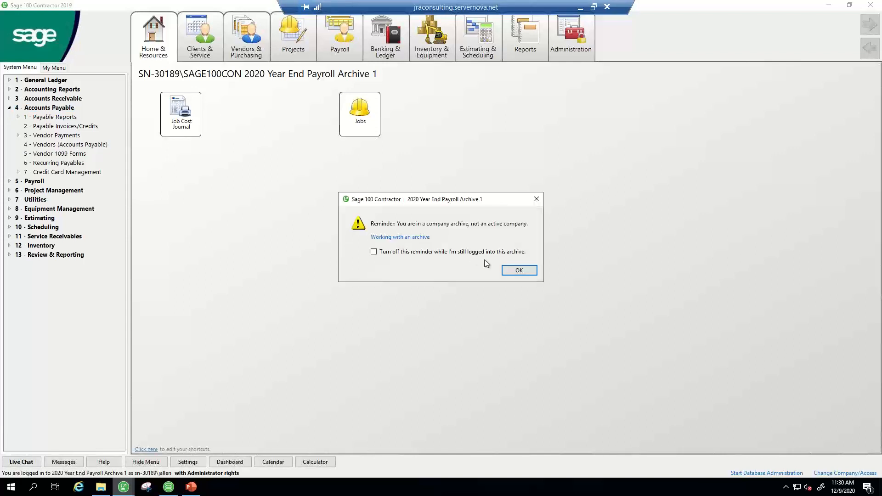
{"action": "left_click", "coordinate": [515, 271]}
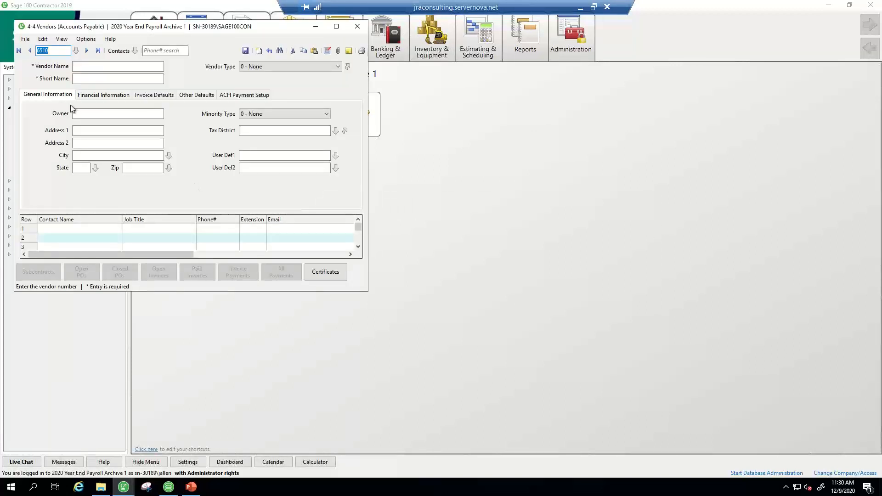
{"action": "left_click", "coordinate": [115, 95]}
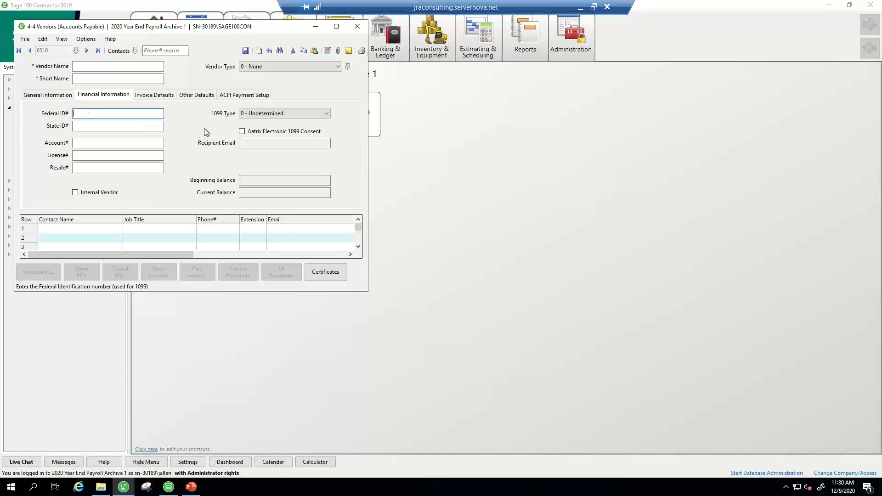
Try 1 - Miscellaneous and 3 - Sole Proprietor as the 1099 type on the blank vendor record.
{"action": "left_click", "coordinate": [327, 114]}
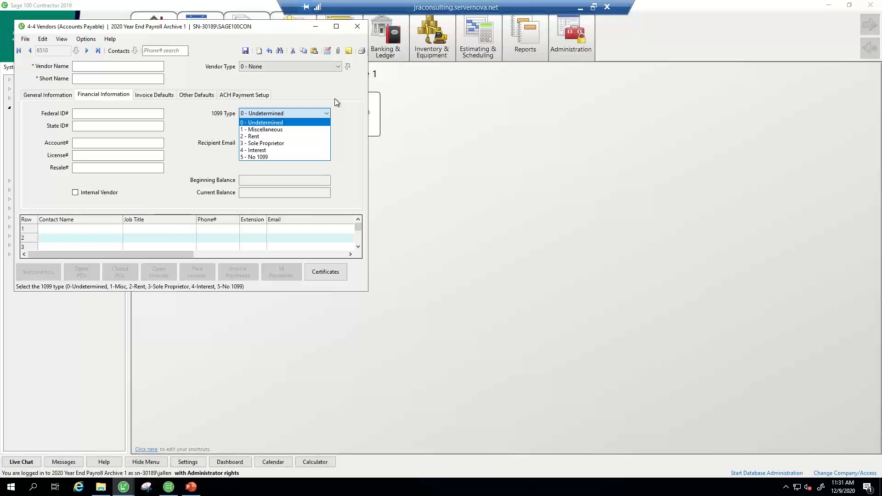
{"action": "left_click", "coordinate": [274, 130]}
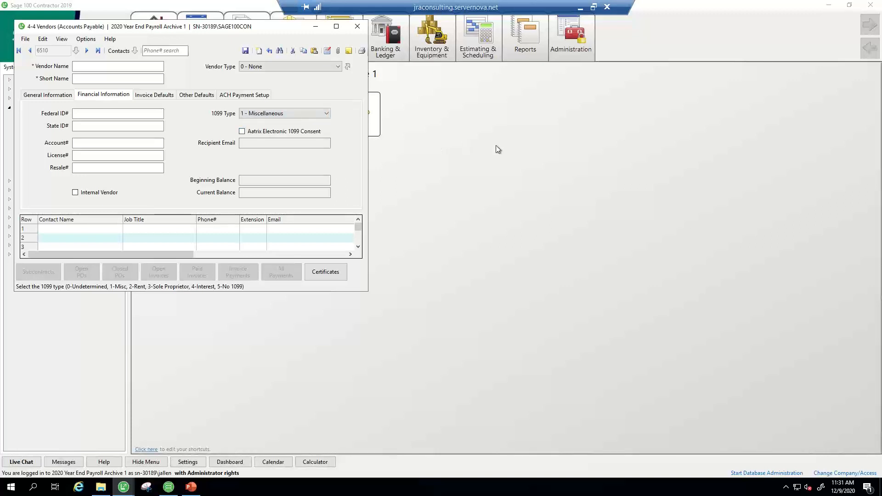
{"action": "left_click", "coordinate": [326, 114]}
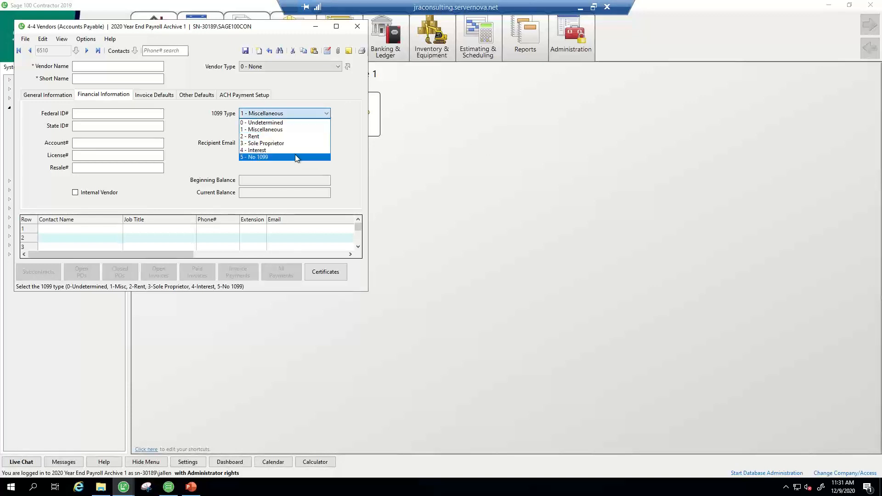
{"action": "left_click", "coordinate": [283, 143]}
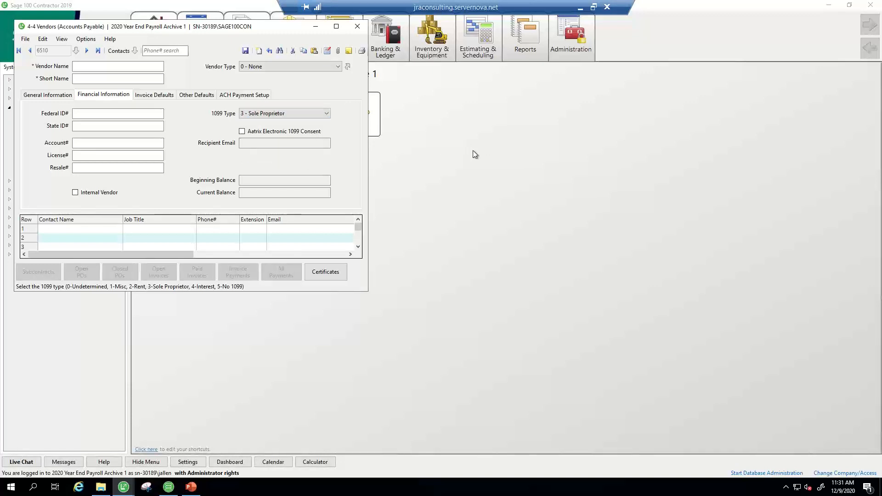
{"action": "left_click", "coordinate": [327, 115]}
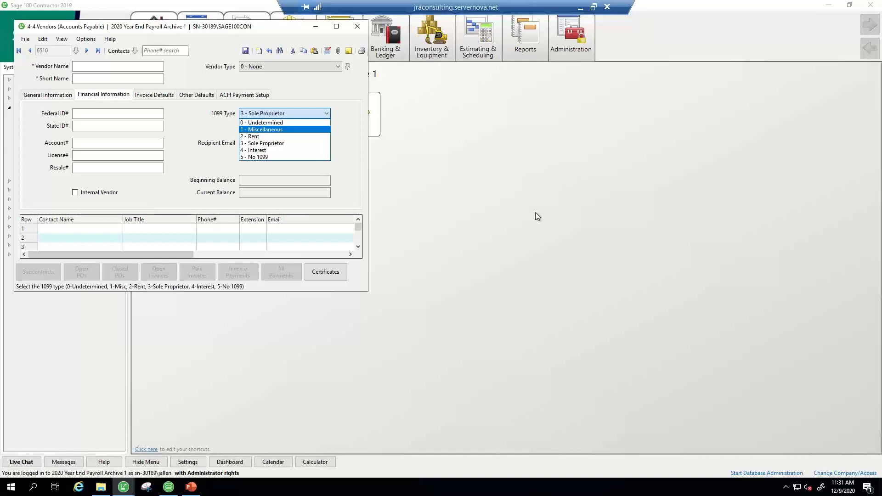
Go to the first vendor record without saving the changes to the blank record.
{"action": "left_click", "coordinate": [13, 47]}
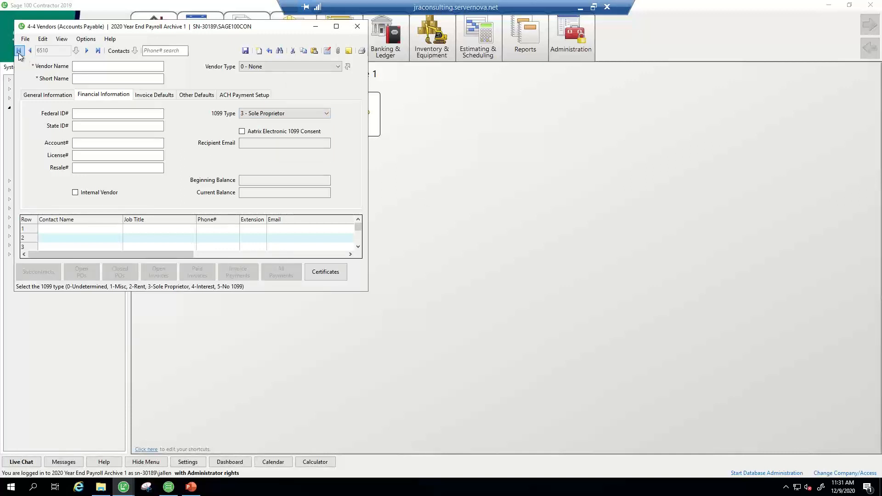
{"action": "left_click", "coordinate": [19, 52]}
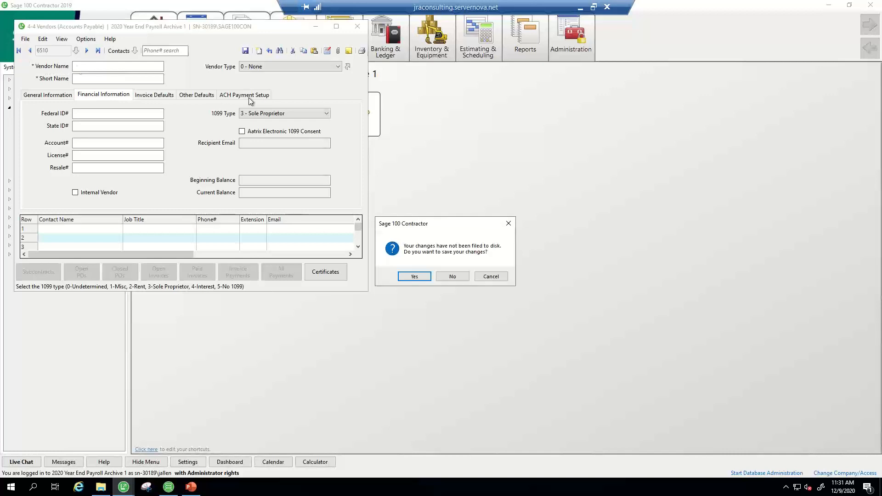
{"action": "left_click", "coordinate": [452, 277]}
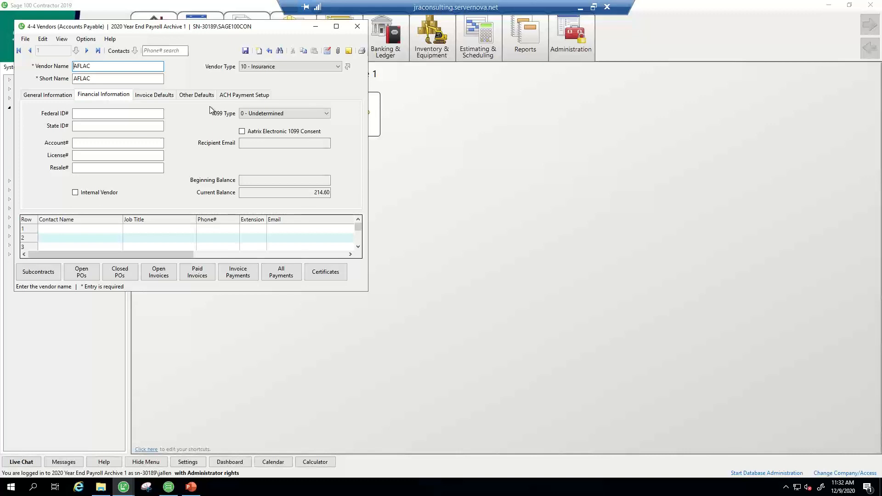
Save a 1099 balance startup/adjustment of 5,000.00 dated 06/30/2020 for vendor AFLAC, and close the vendor window.
{"action": "left_click", "coordinate": [86, 39]}
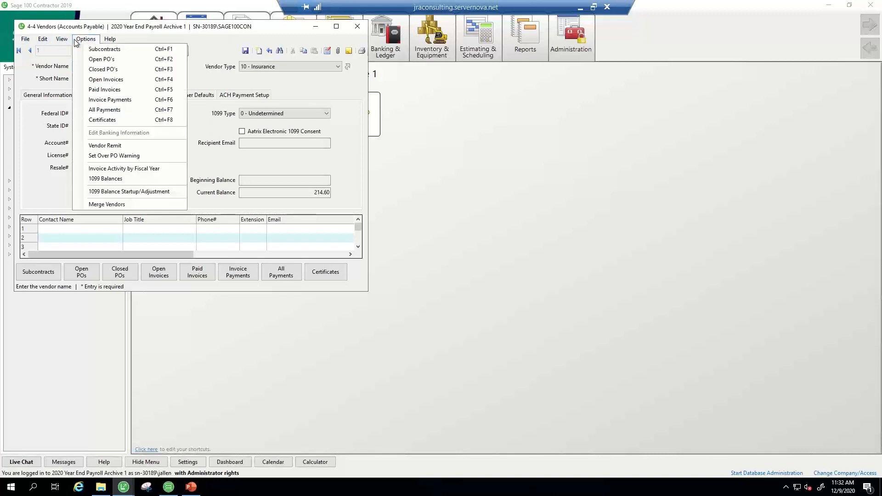
{"action": "left_click", "coordinate": [104, 192]}
{"action": "left_click", "coordinate": [278, 189]}
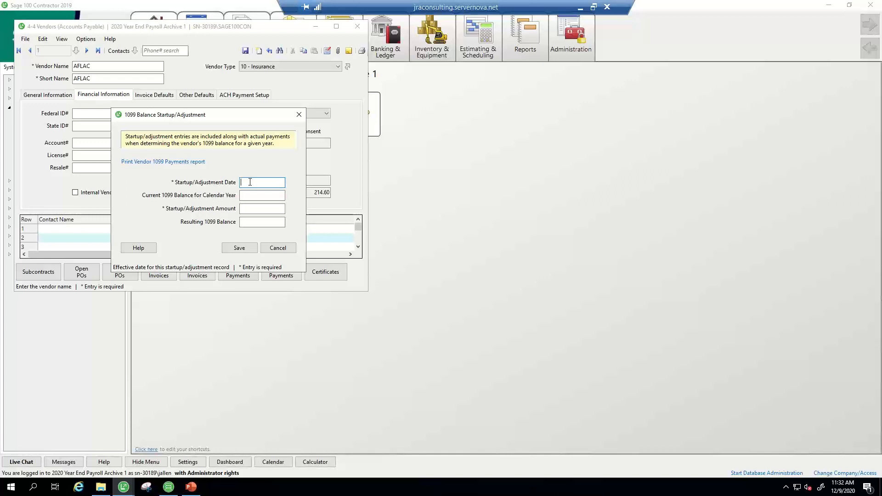
{"action": "type", "text": "06302020"}
{"action": "key", "text": "Tab"}
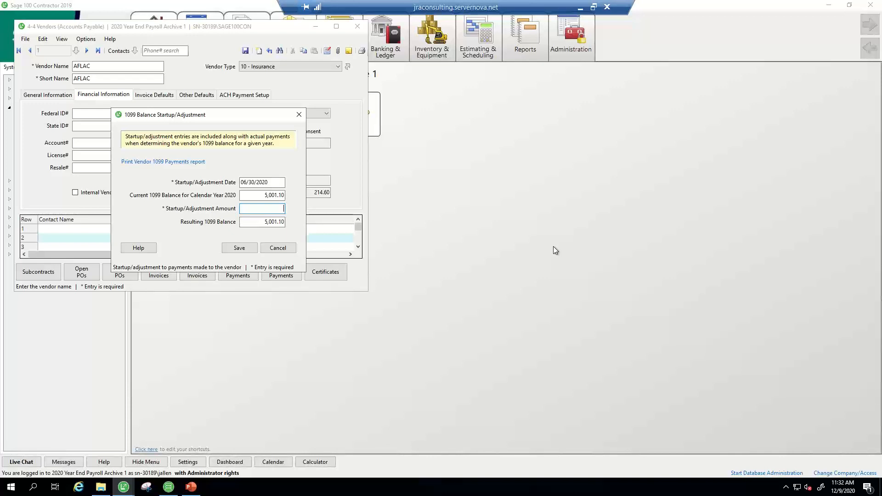
{"action": "type", "text": "000"}
{"action": "key", "text": "Tab"}
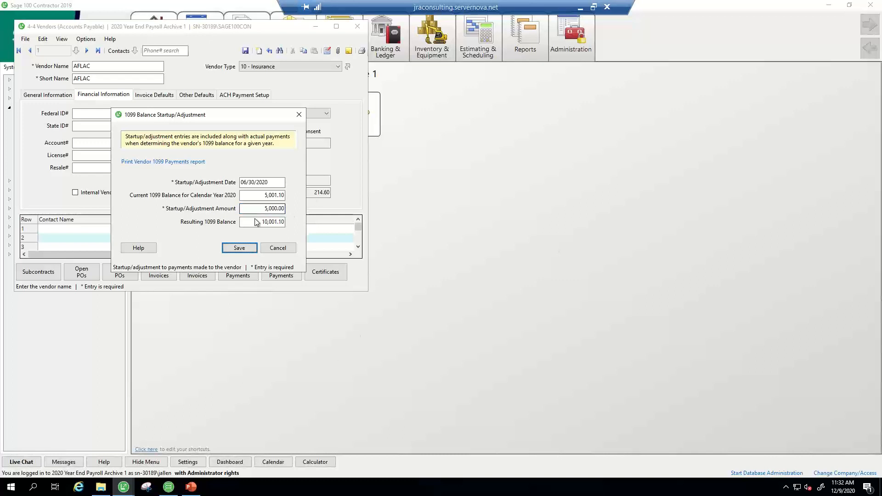
{"action": "left_click", "coordinate": [240, 248]}
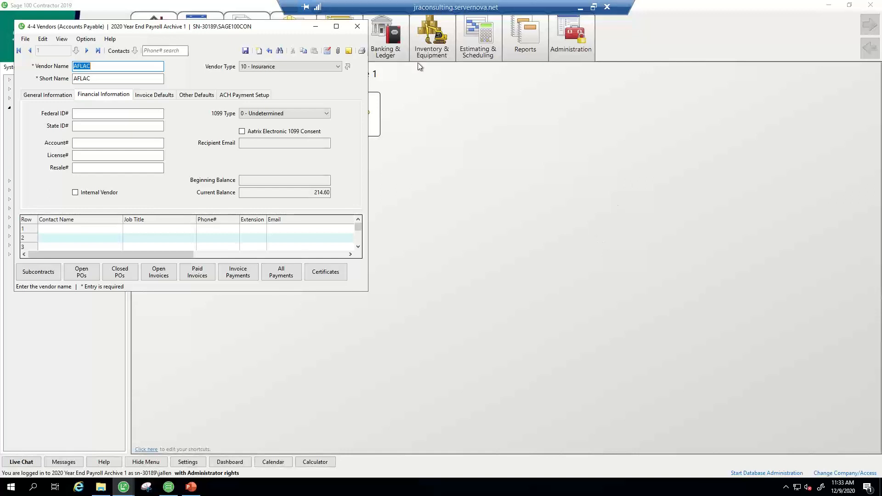
{"action": "left_click", "coordinate": [357, 27]}
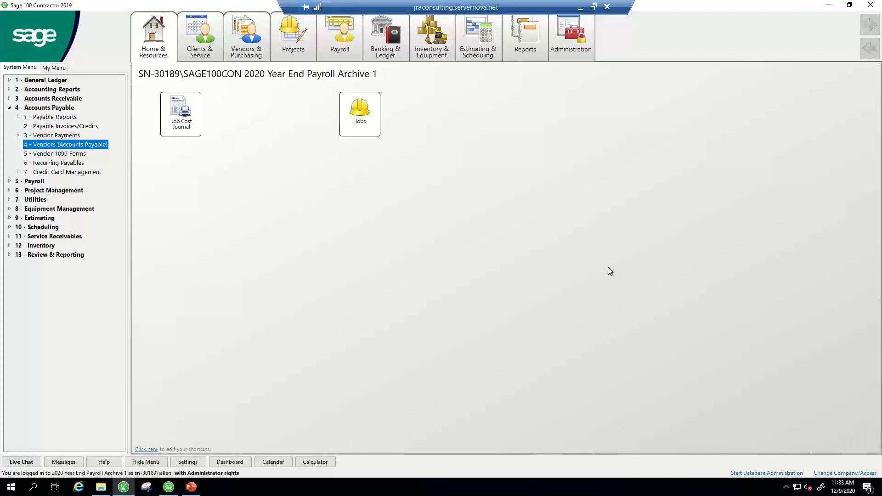
Open the 4-1-5 Vendor Payment Journal reports and select 61 - Vendor 1099 Payments.
{"action": "left_click", "coordinate": [835, 473]}
{"action": "left_click", "coordinate": [19, 116]}
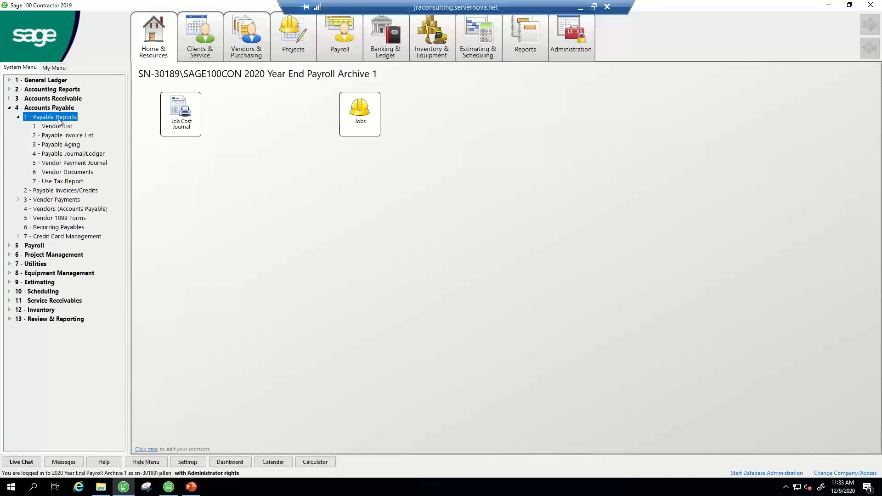
{"action": "double_click", "coordinate": [46, 162]}
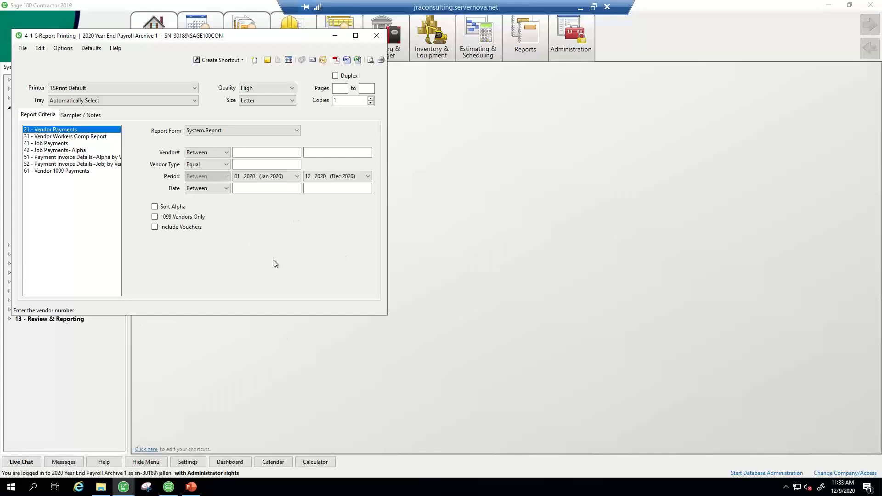
{"action": "left_click", "coordinate": [34, 171]}
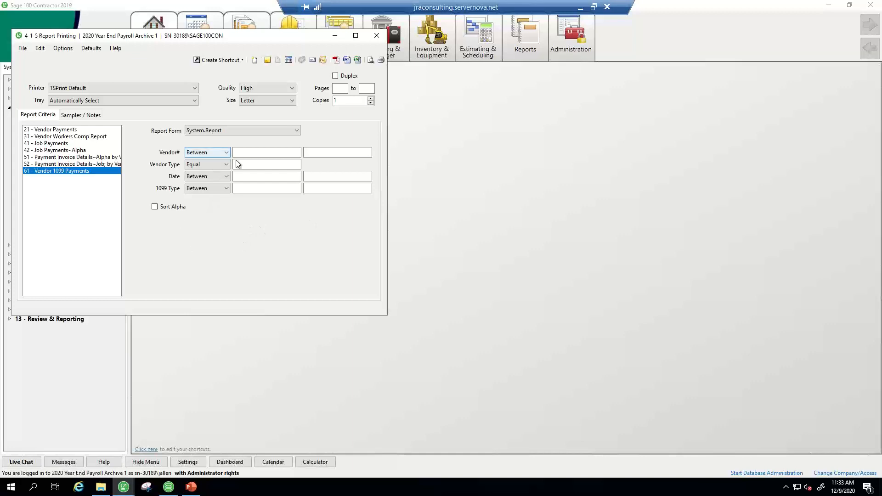
Limit the Vendor 1099 Payments report to 1099 types between 1 and 1, and preview it.
{"action": "left_click", "coordinate": [245, 190]}
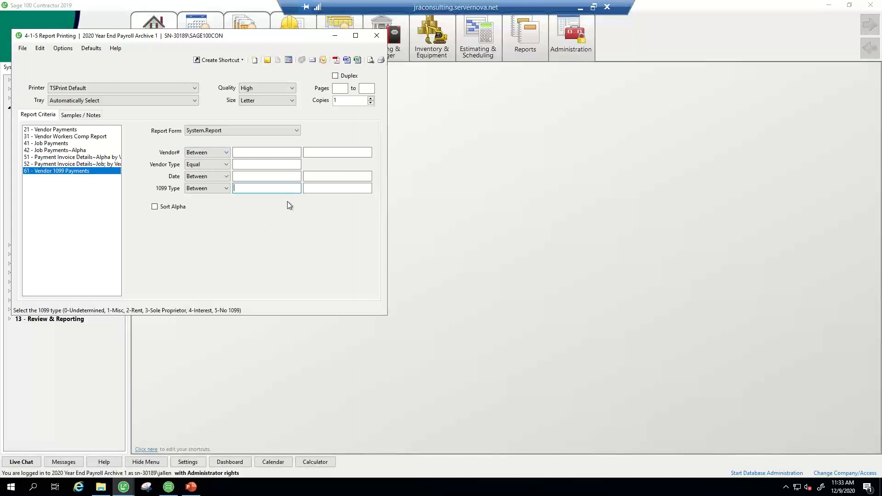
{"action": "type", "text": "1"}
{"action": "key", "text": "Tab"}
{"action": "left_click", "coordinate": [252, 188]}
{"action": "left_click", "coordinate": [244, 188]}
{"action": "left_click", "coordinate": [370, 60]}
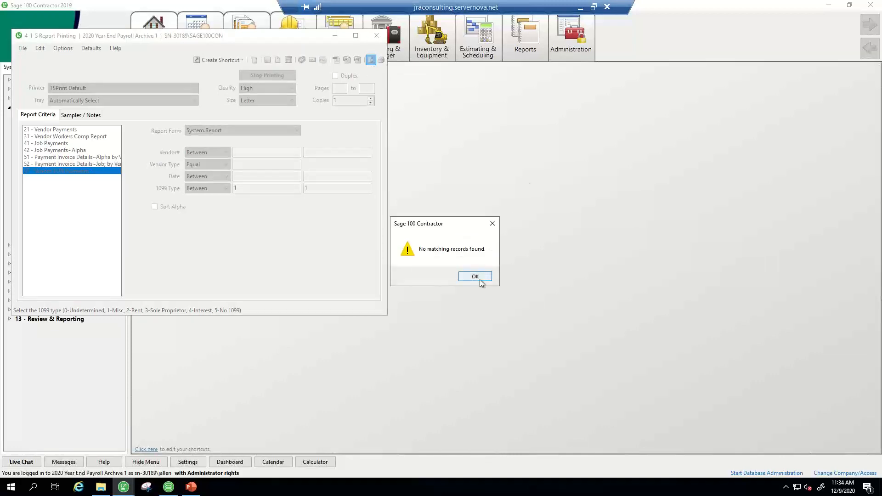
Close the Vendor Payment Journal reports and open the active company 2020 Year End Procedures.
{"action": "left_click", "coordinate": [475, 277]}
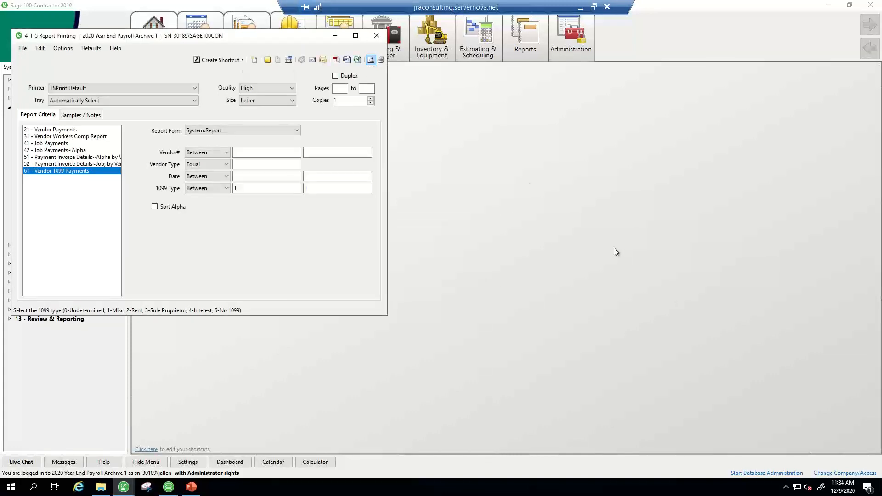
{"action": "left_click", "coordinate": [377, 36]}
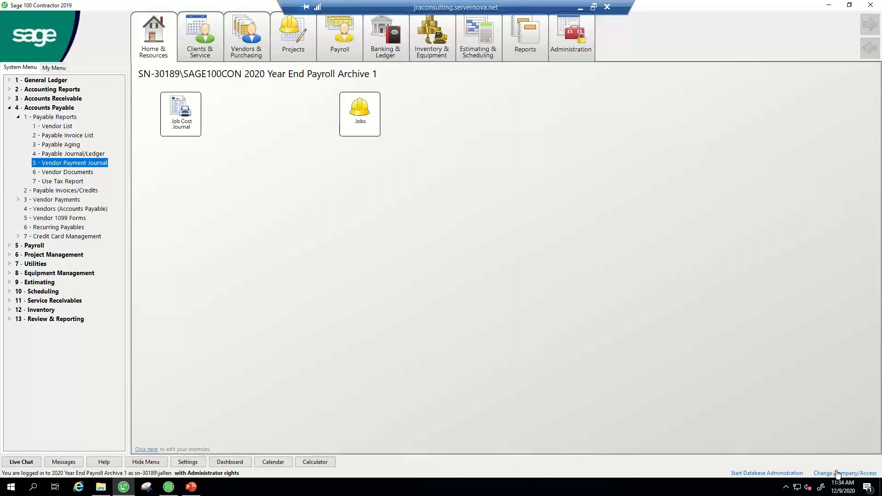
{"action": "left_click", "coordinate": [837, 473]}
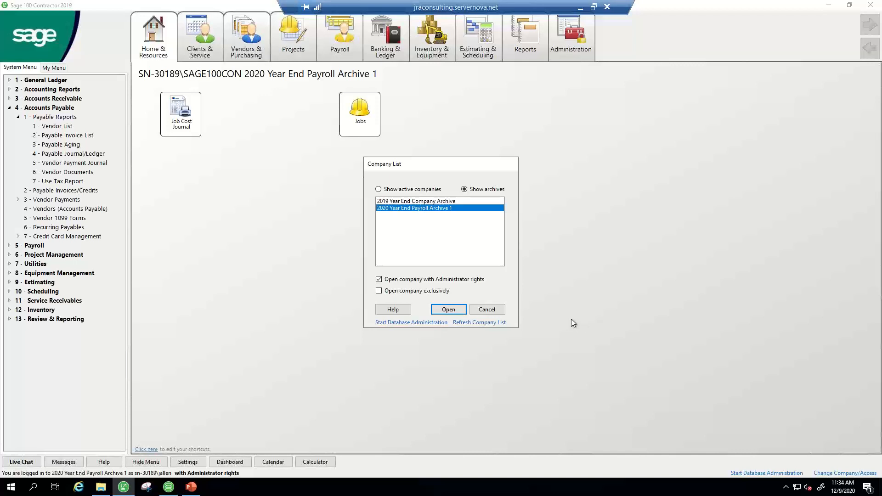
{"action": "left_click", "coordinate": [486, 310]}
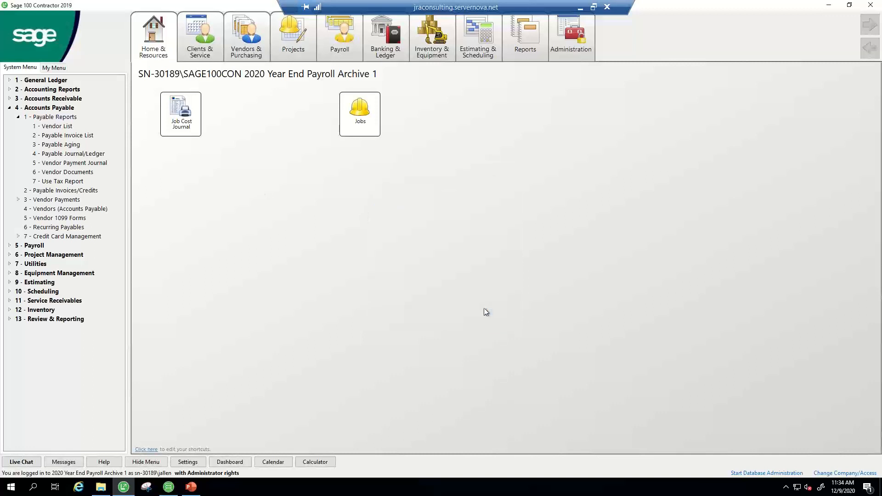
{"action": "left_click", "coordinate": [827, 473]}
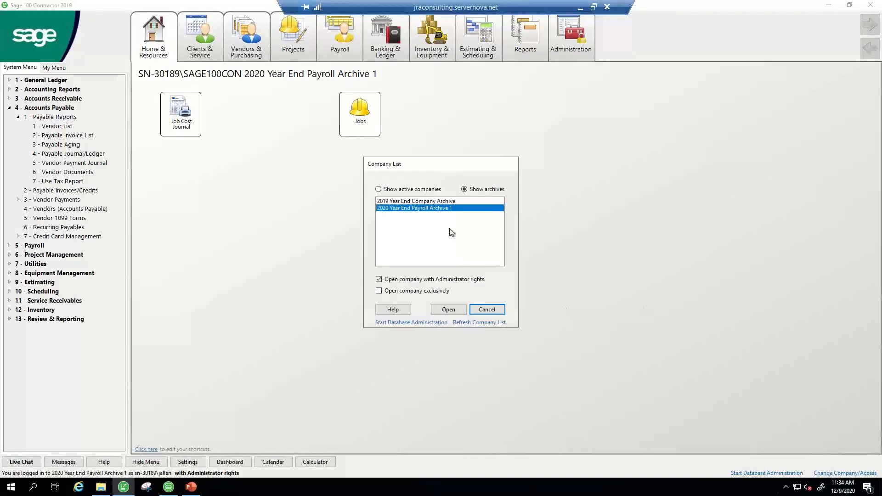
{"action": "left_click", "coordinate": [378, 189]}
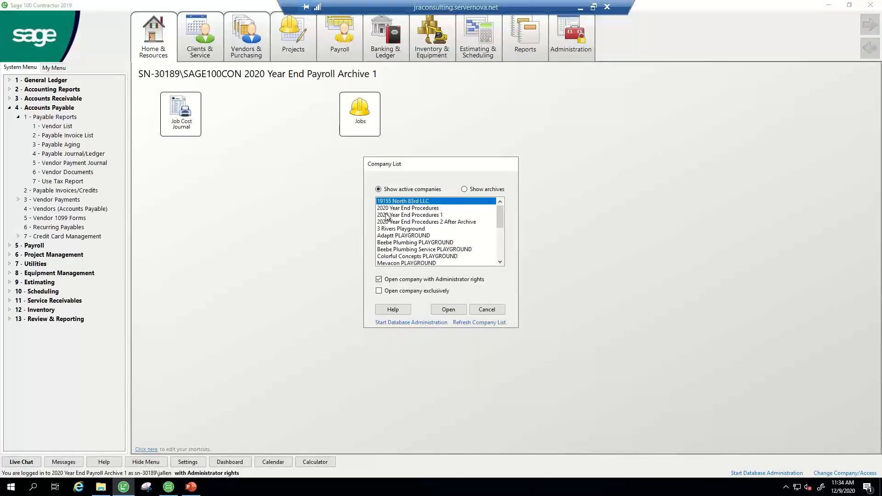
{"action": "left_click", "coordinate": [387, 215]}
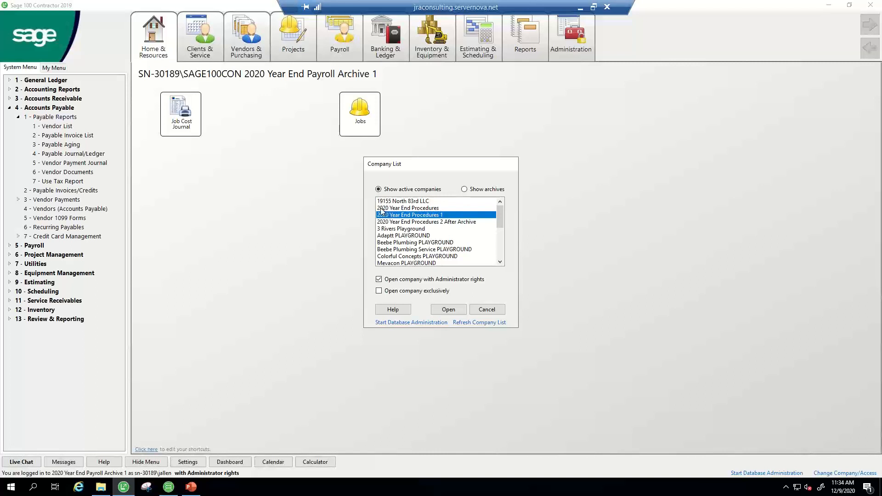
{"action": "double_click", "coordinate": [381, 208]}
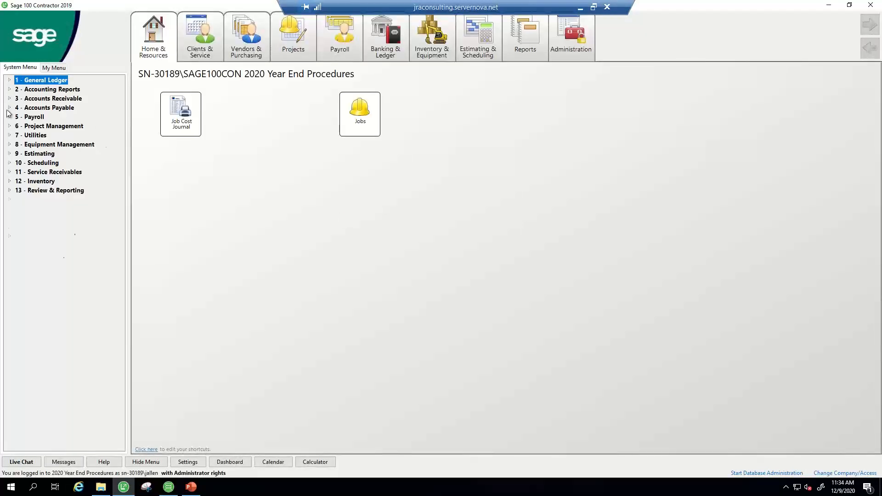
Try to run the 2015 1099-MISC form for year 2020 in 4-5 Vendor 1099 Forms, and close the window.
{"action": "left_click", "coordinate": [44, 108]}
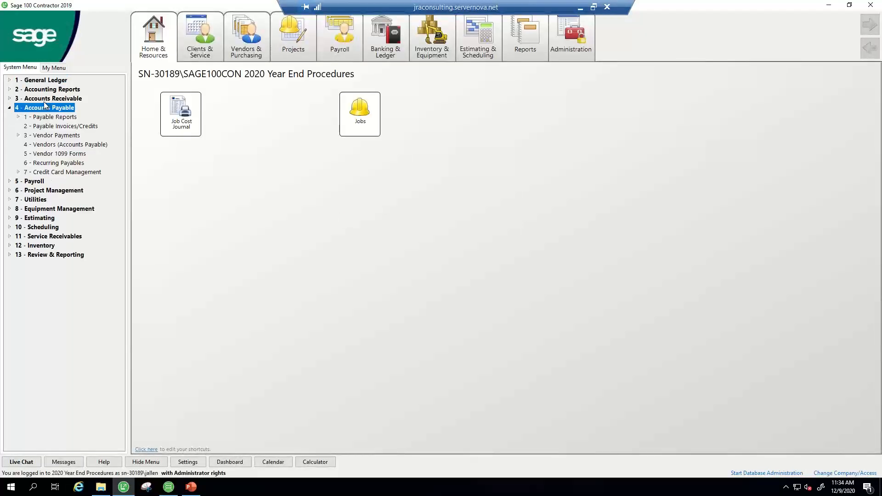
{"action": "left_click", "coordinate": [37, 155]}
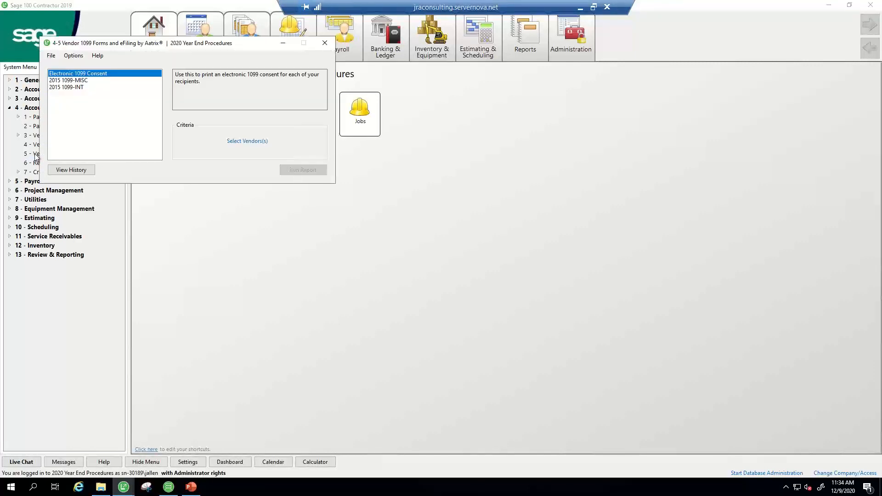
{"action": "left_click", "coordinate": [65, 80]}
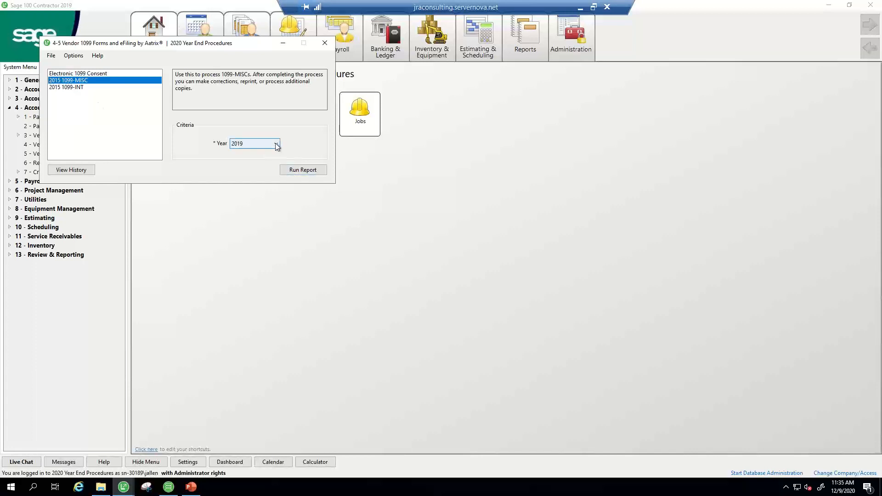
{"action": "left_click", "coordinate": [275, 144]}
{"action": "left_click", "coordinate": [247, 157]}
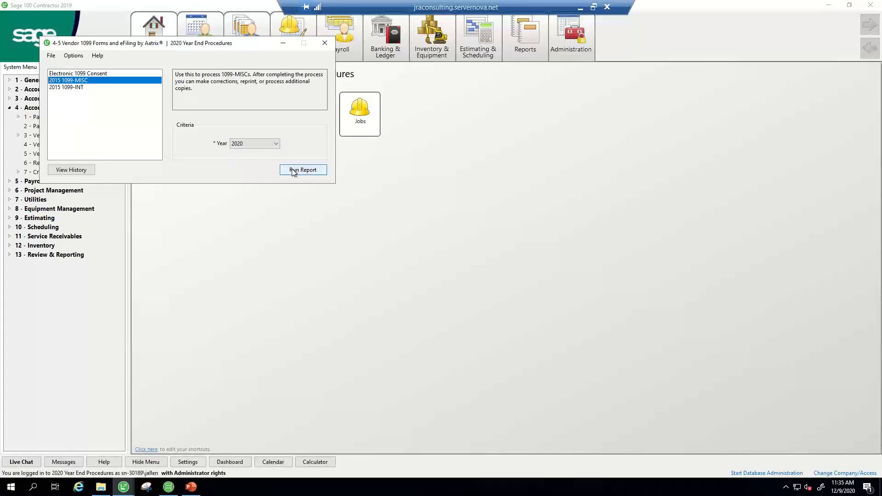
{"action": "left_click", "coordinate": [292, 169]}
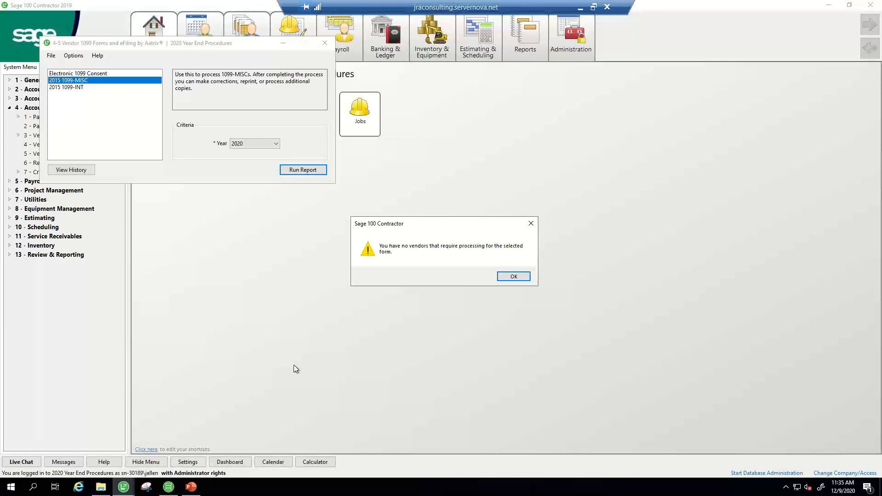
{"action": "left_click", "coordinate": [513, 276]}
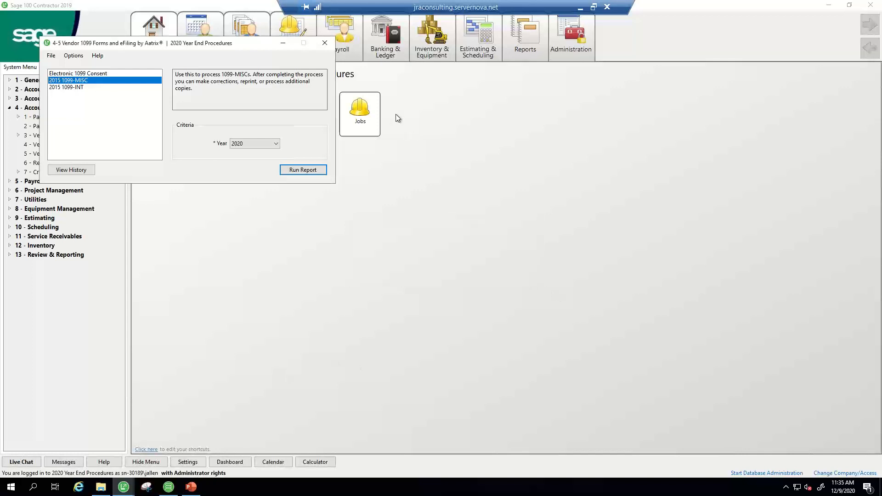
{"action": "left_click", "coordinate": [324, 43]}
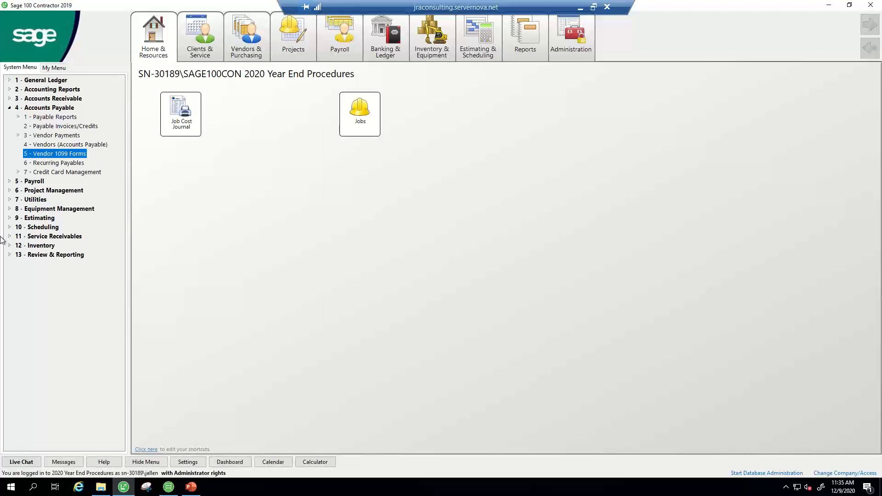
Open the 5-4-1 Federal Tax Forms window and look over its forms update, history and Aatrix registration options.
{"action": "left_click", "coordinate": [7, 108]}
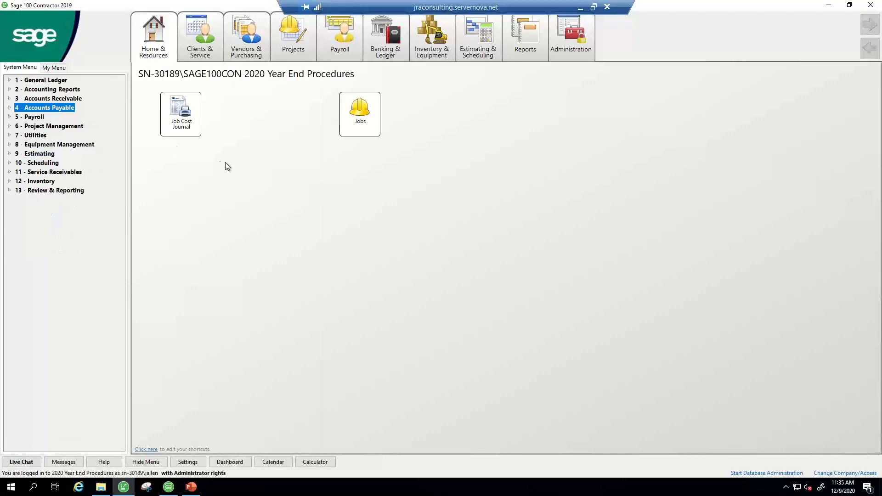
{"action": "left_click", "coordinate": [9, 117]}
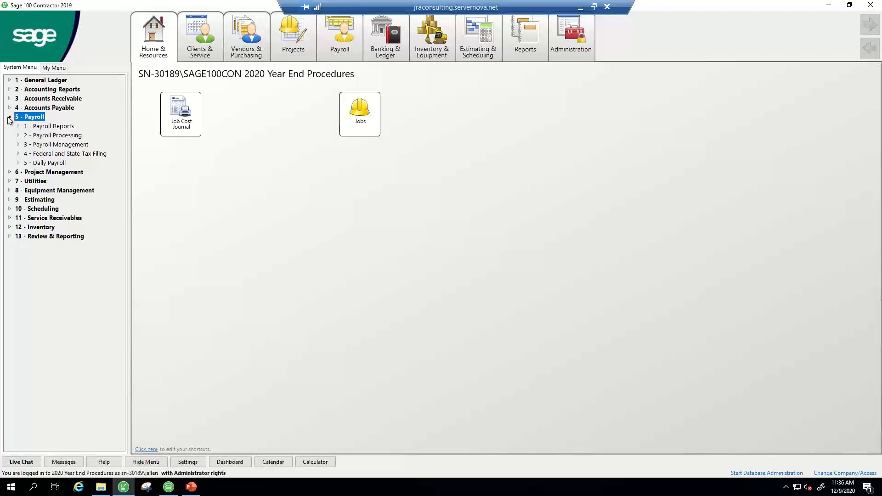
{"action": "double_click", "coordinate": [44, 154]}
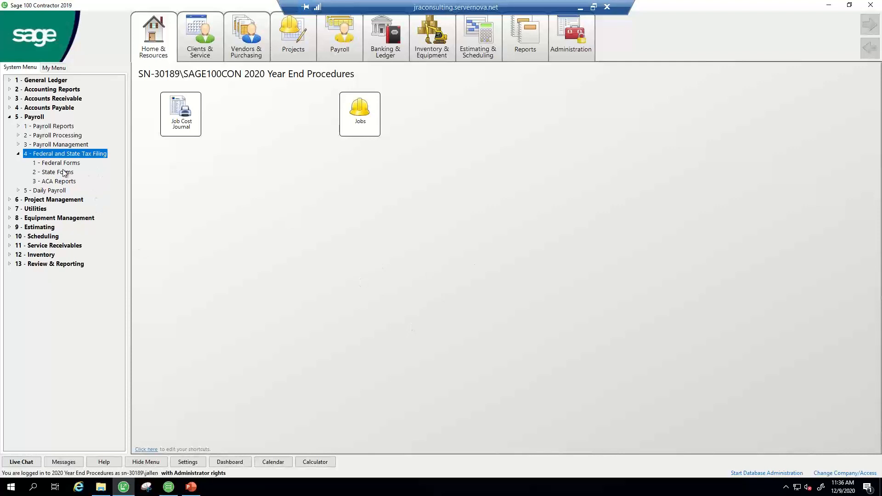
{"action": "double_click", "coordinate": [49, 164]}
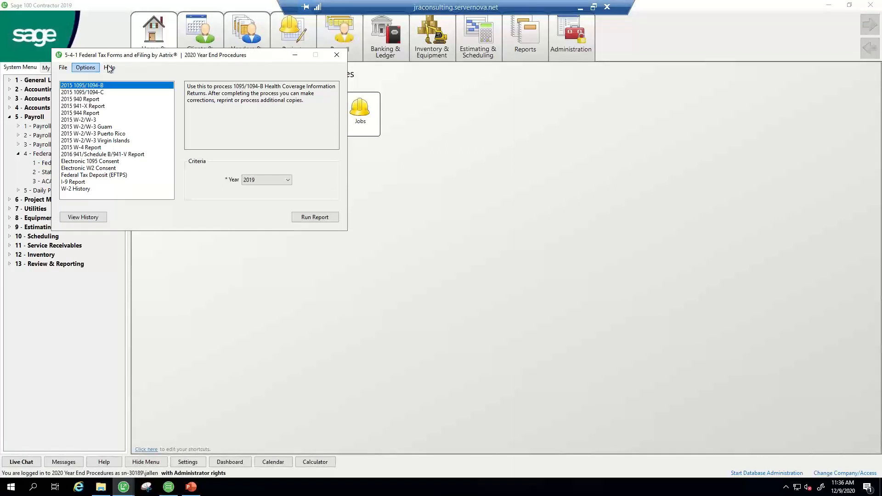
{"action": "left_click", "coordinate": [87, 68]}
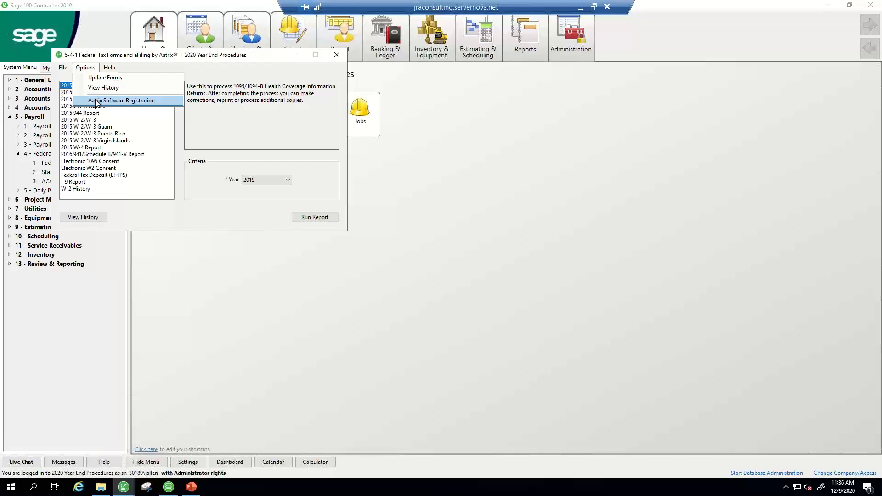
{"action": "left_click", "coordinate": [195, 72]}
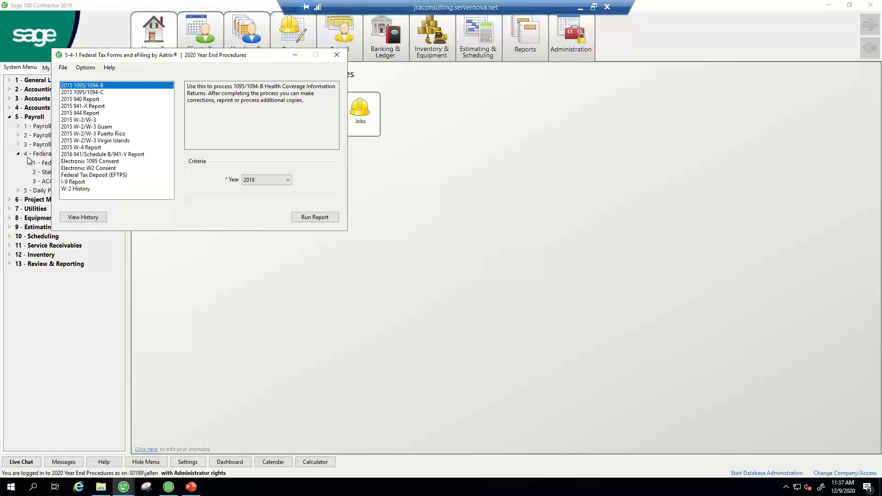
Try to run the 2015 W-2/W-3 form for year 2020 in the active company, and close the forms window.
{"action": "left_click", "coordinate": [67, 121]}
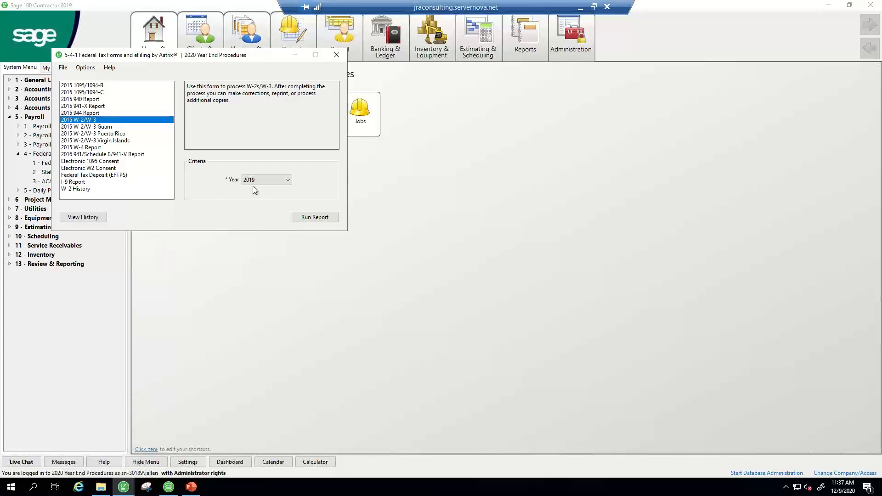
{"action": "left_click", "coordinate": [289, 180]}
{"action": "left_click", "coordinate": [264, 187]}
{"action": "left_click", "coordinate": [315, 218]}
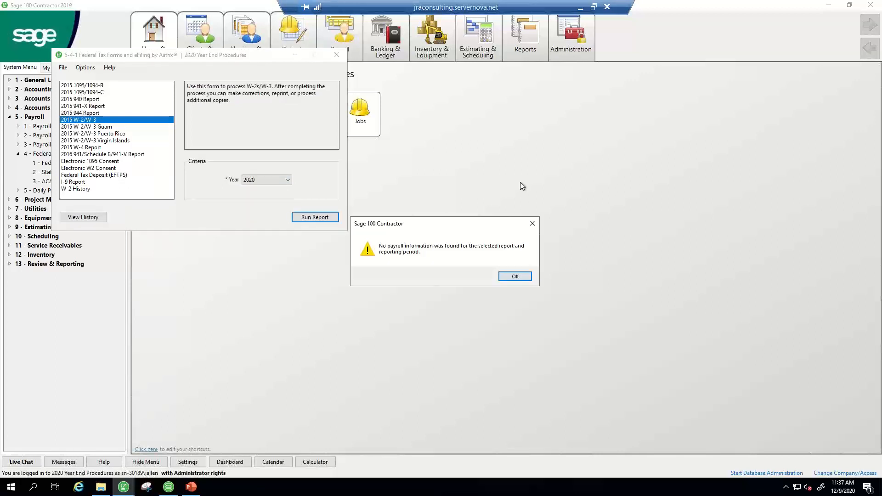
{"action": "left_click", "coordinate": [515, 277]}
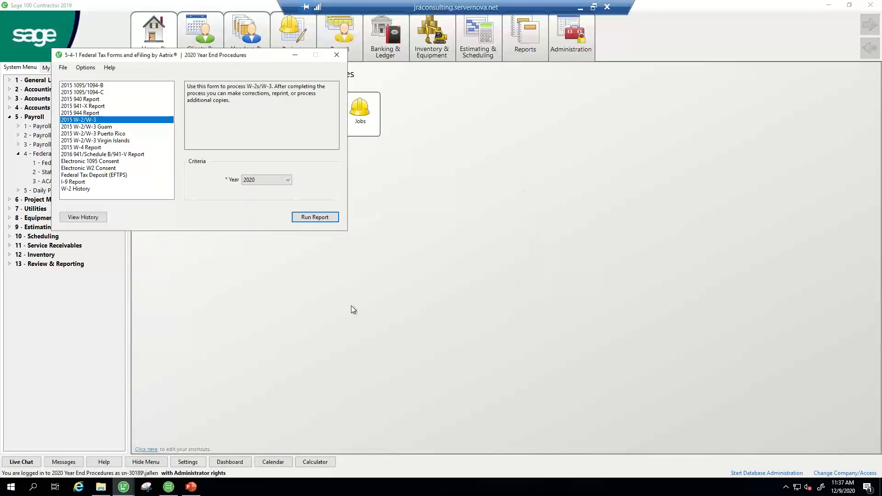
{"action": "left_click", "coordinate": [337, 55]}
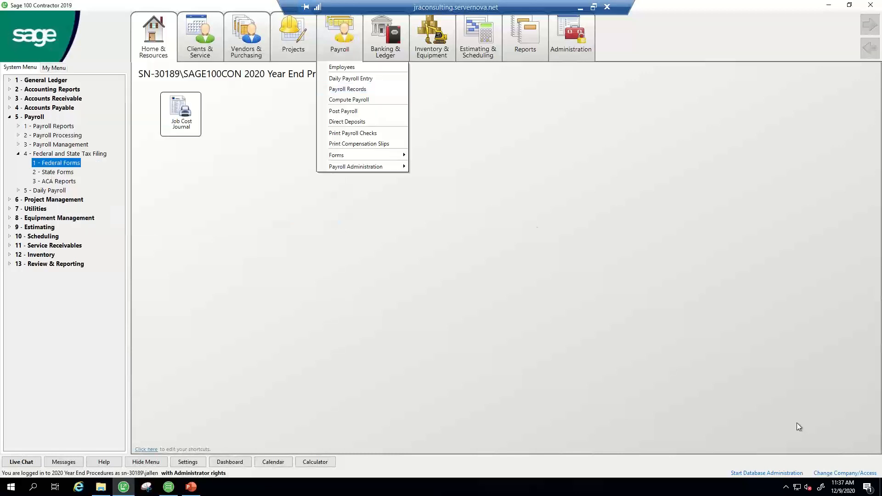
Switch to the archived company 2020 Year End Payroll Archive 1.
{"action": "left_click", "coordinate": [834, 473]}
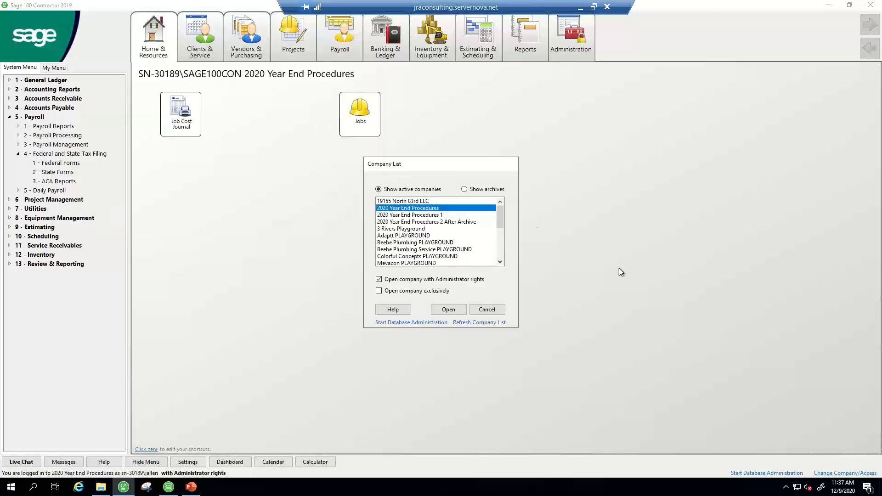
{"action": "left_click", "coordinate": [464, 191]}
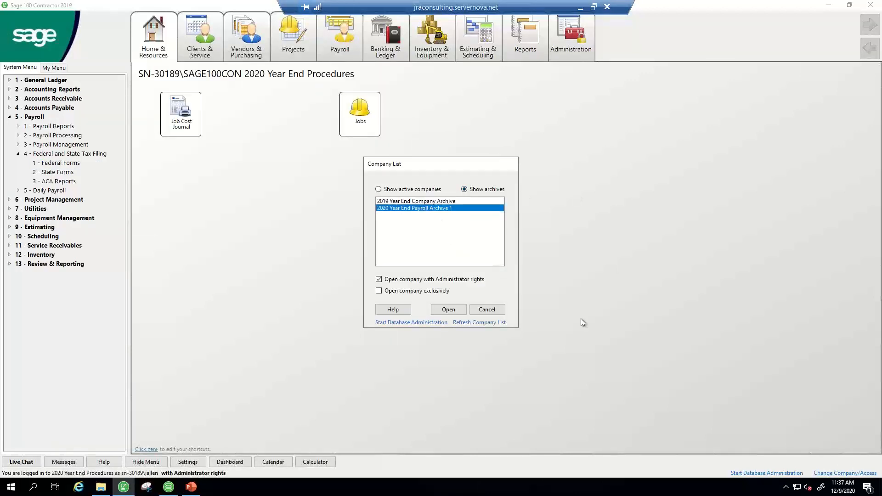
{"action": "left_click", "coordinate": [449, 310]}
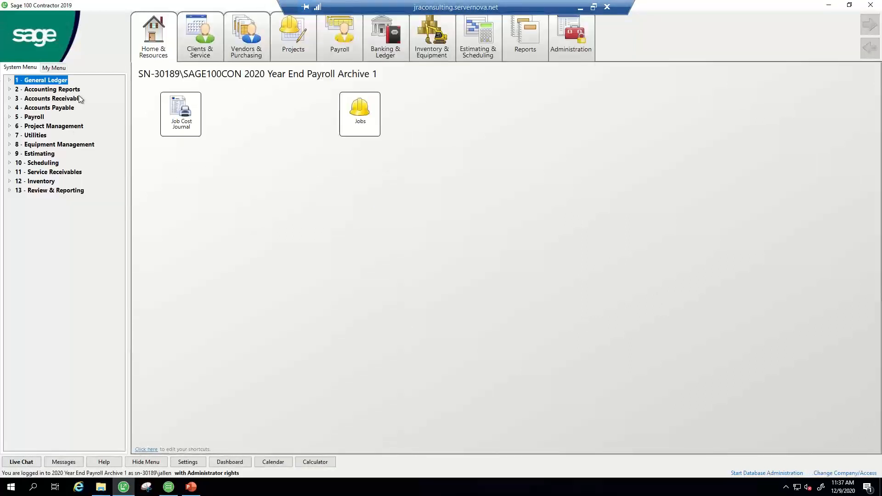
Open 5-4-1 Federal Forms in the payroll archive and accept the archive reminder.
{"action": "left_click", "coordinate": [9, 117]}
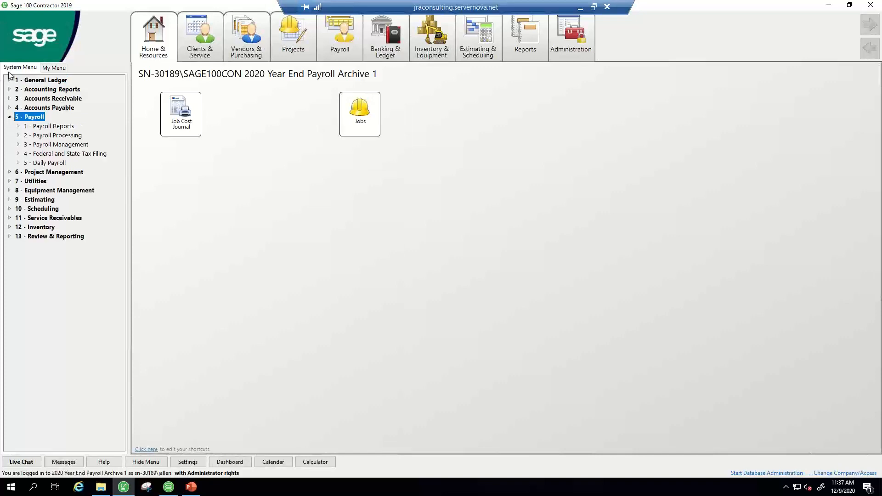
{"action": "left_click", "coordinate": [20, 153]}
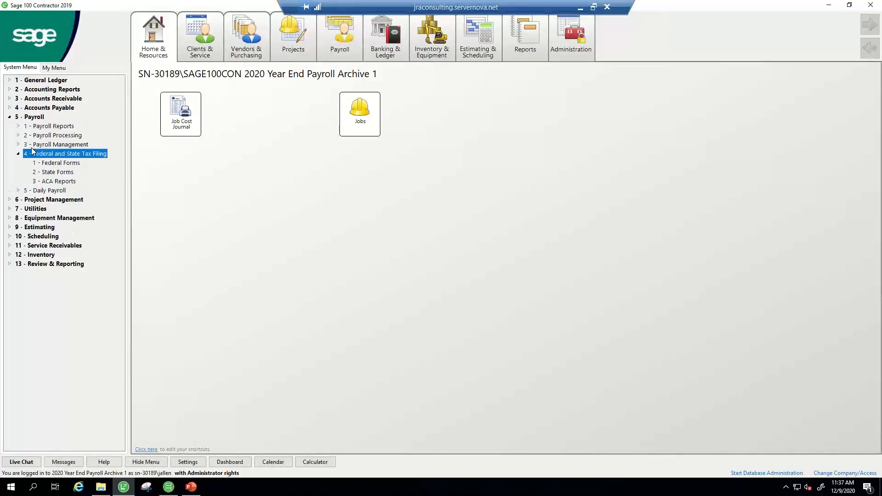
{"action": "left_click", "coordinate": [61, 164]}
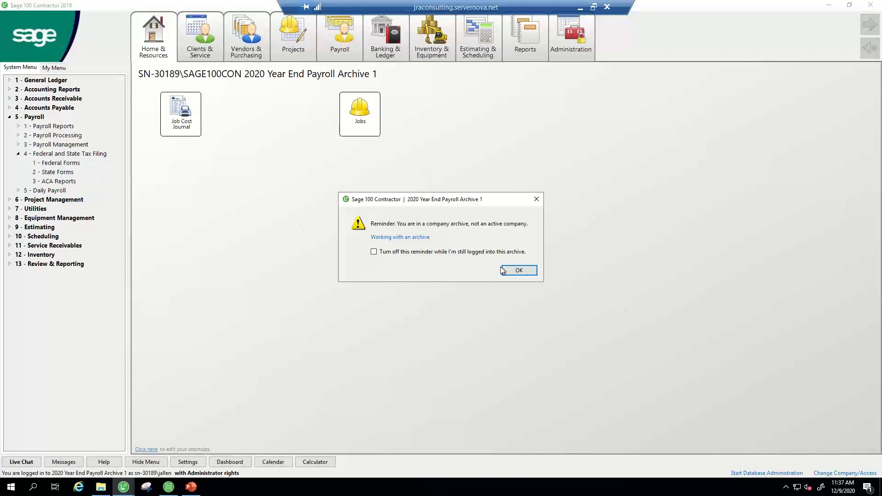
{"action": "left_click", "coordinate": [517, 271]}
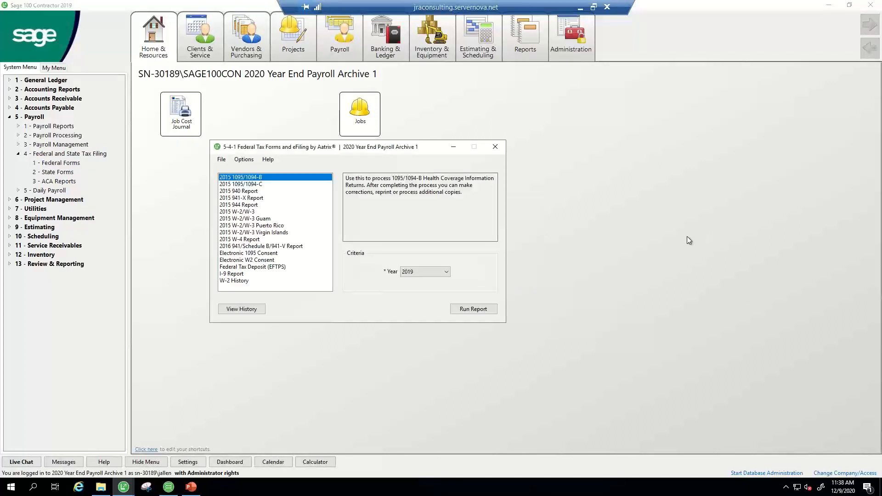
Run the 2015 W-2/W-3 form for year 2020 from the payroll archive.
{"action": "left_click", "coordinate": [233, 211]}
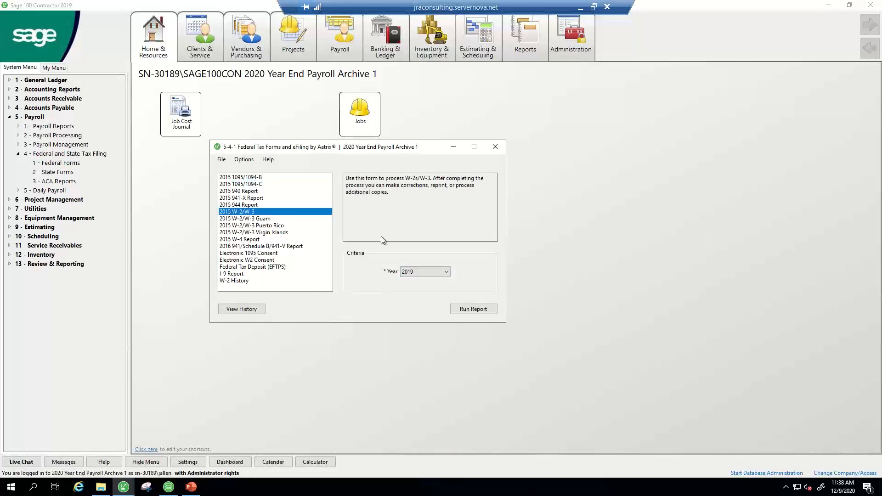
{"action": "left_click", "coordinate": [434, 274]}
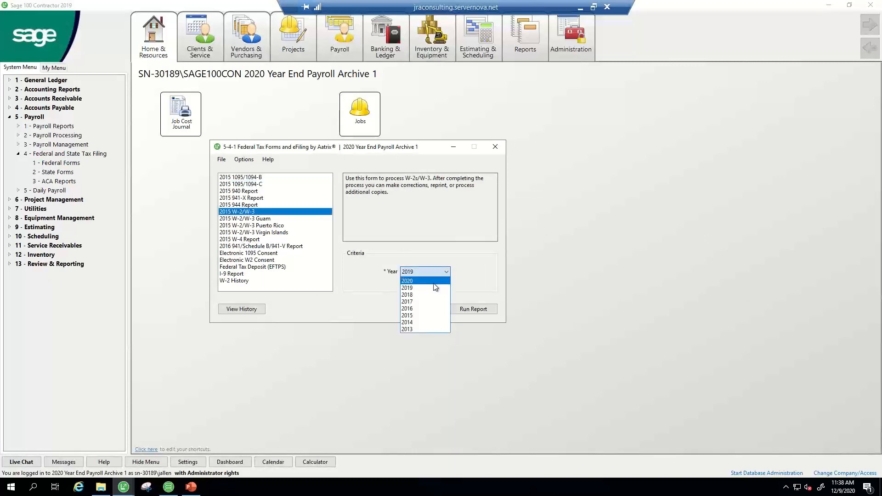
{"action": "left_click", "coordinate": [435, 284]}
{"action": "left_click", "coordinate": [481, 310]}
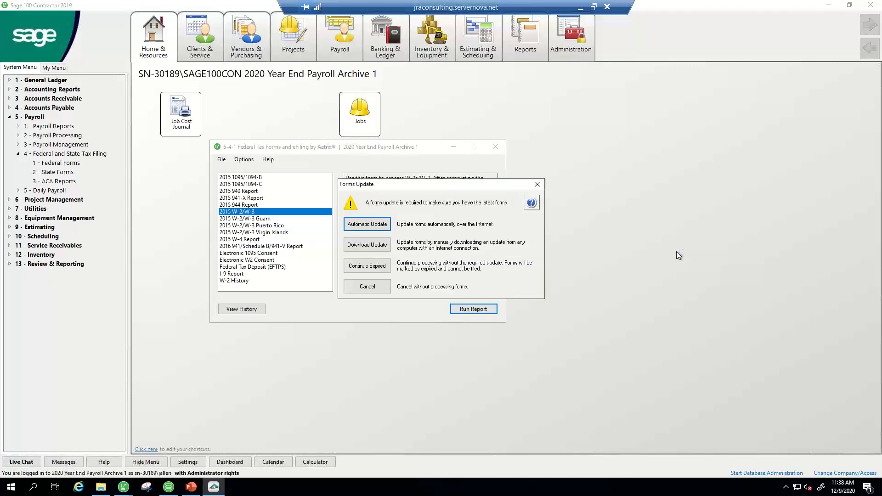
Continue with the expired forms, acknowledge the company information notice, and choose to process the W-2/W-3s without a test drive.
{"action": "left_click", "coordinate": [356, 265]}
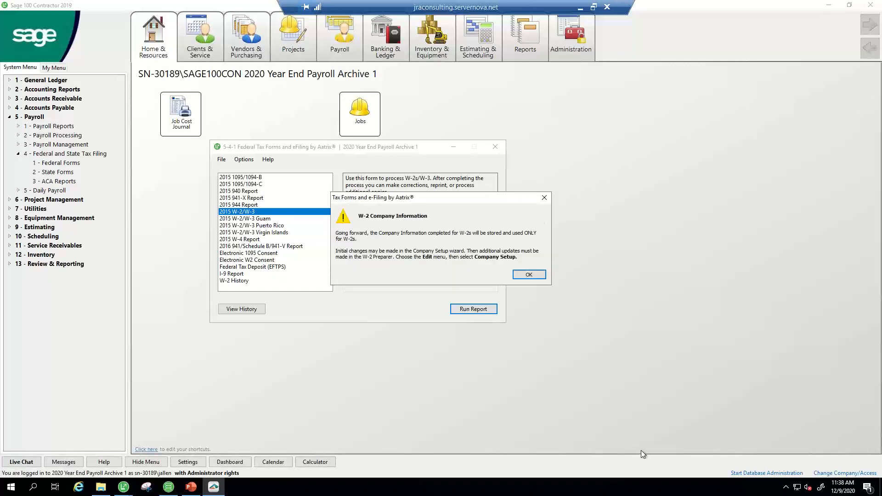
{"action": "left_click", "coordinate": [529, 275]}
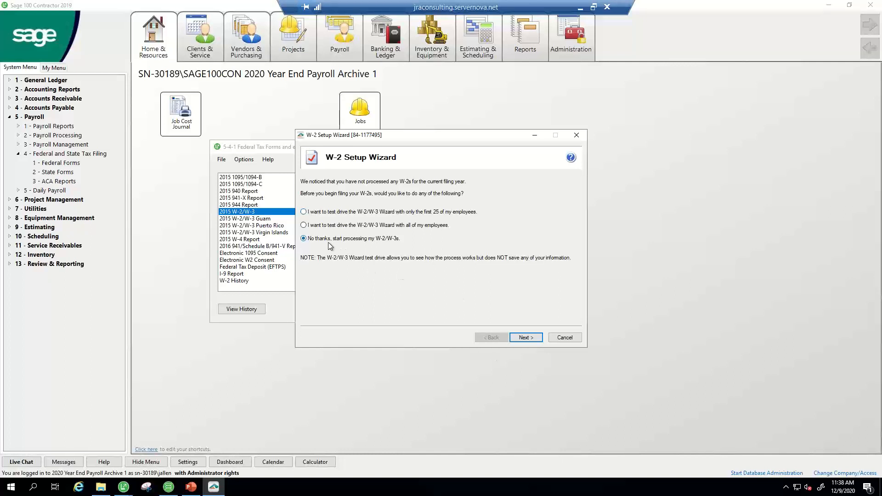
{"action": "left_click", "coordinate": [526, 338]}
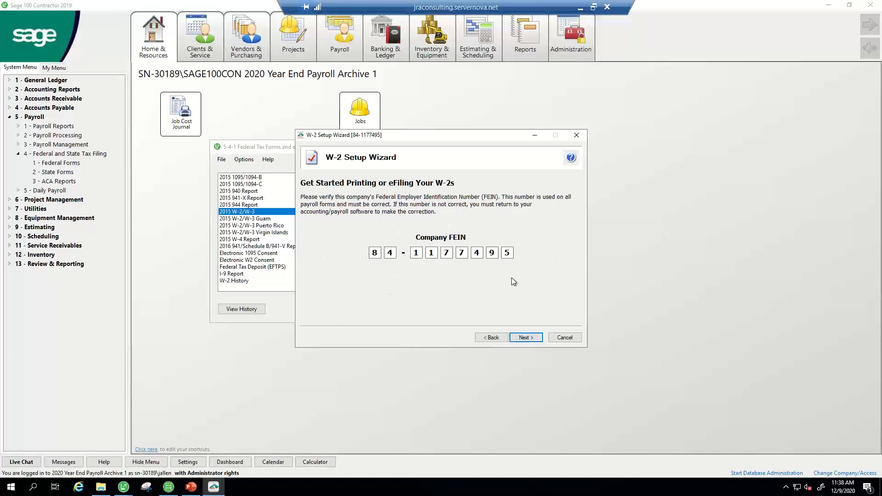
Accept the FEIN, company information, own-company filer type, state and local tax items, and default data verification answers in the W-2 setup.
{"action": "left_click", "coordinate": [526, 337]}
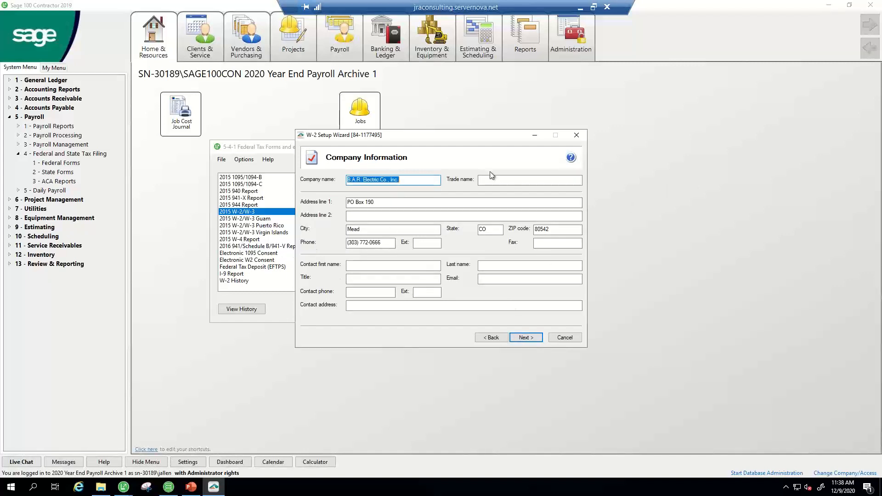
{"action": "left_click", "coordinate": [521, 340]}
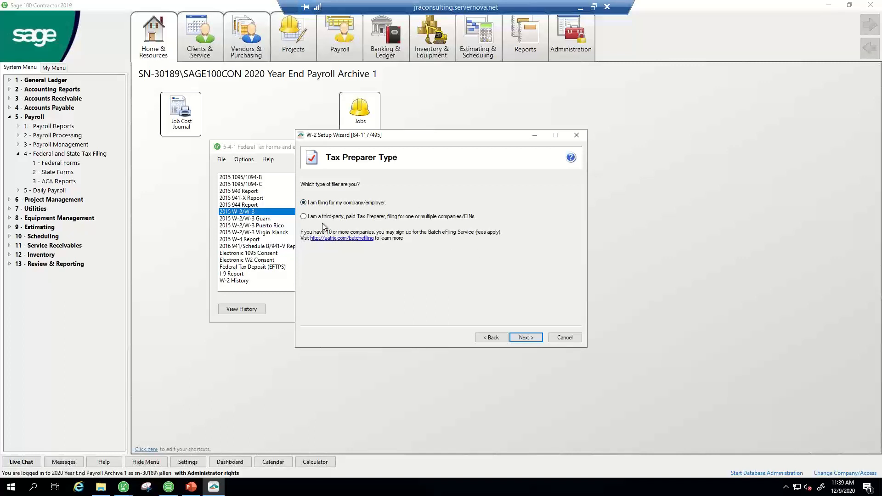
{"action": "left_click", "coordinate": [525, 338]}
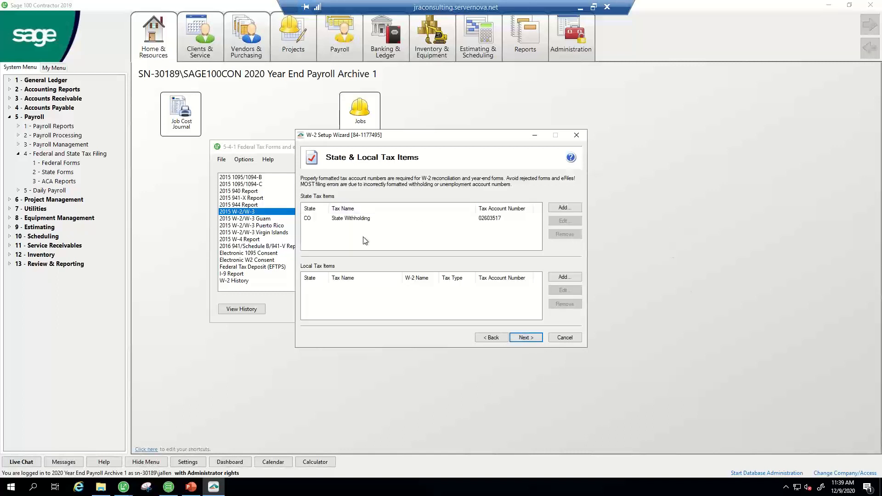
{"action": "left_click", "coordinate": [526, 338]}
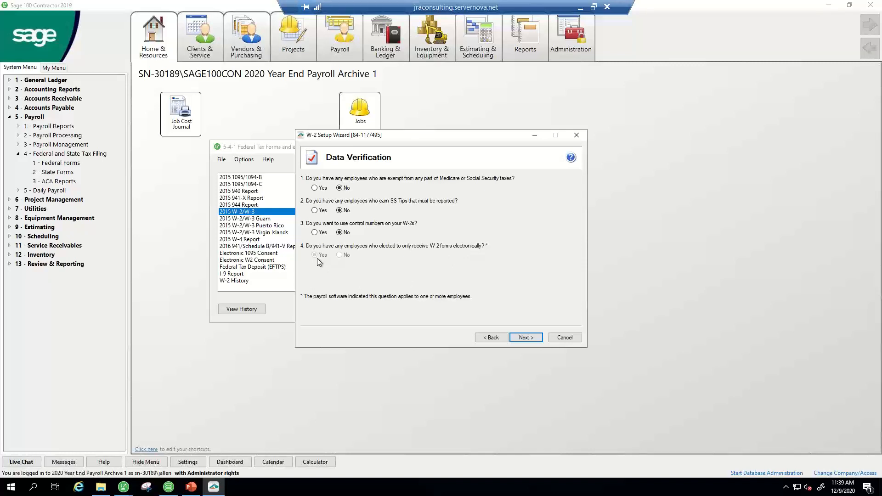
{"action": "left_click", "coordinate": [522, 342]}
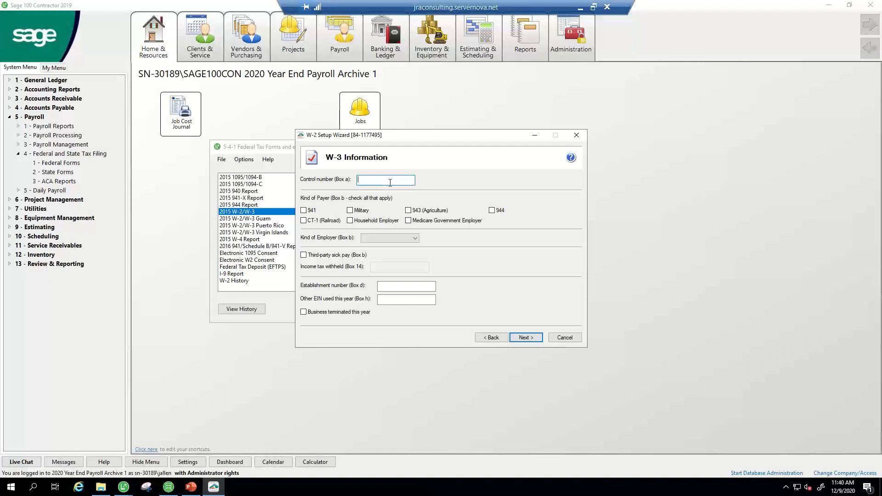
Set the W-3 kind of payer to 941 and kind of employer to None apply, keeping a single payroll data file for the EIN.
{"action": "left_click", "coordinate": [303, 211]}
{"action": "left_click", "coordinate": [415, 238]}
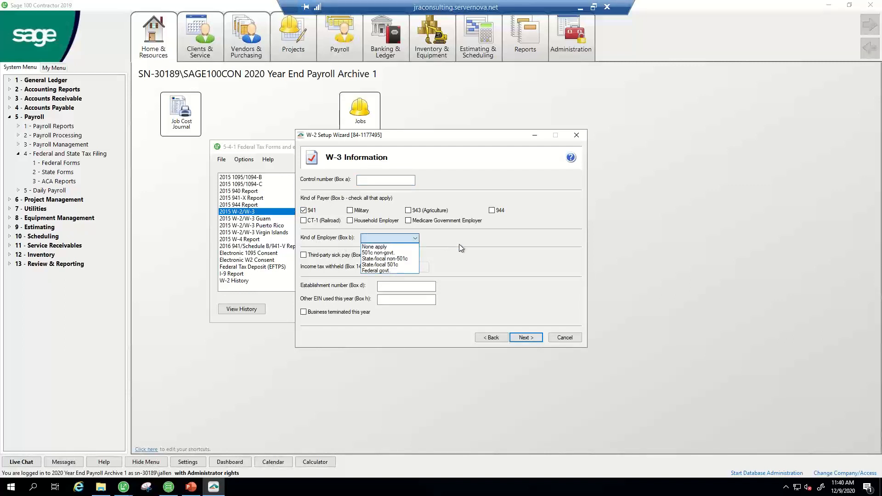
{"action": "left_click", "coordinate": [403, 248]}
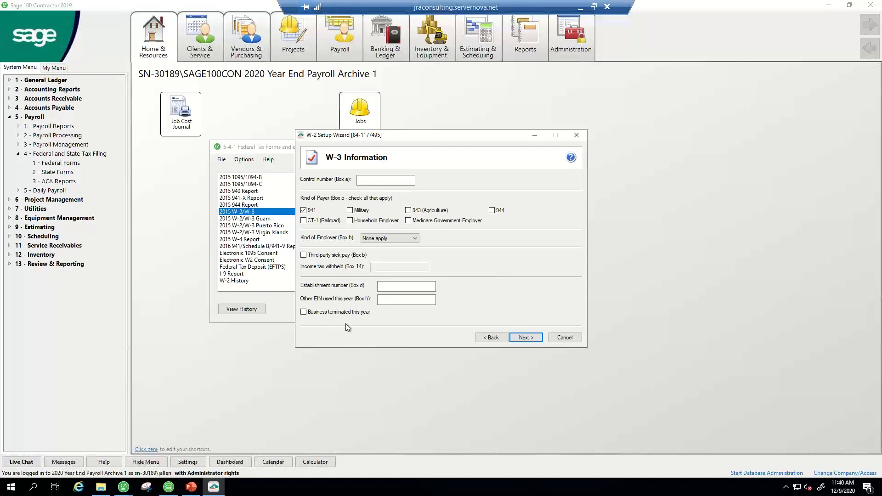
{"action": "left_click", "coordinate": [524, 337]}
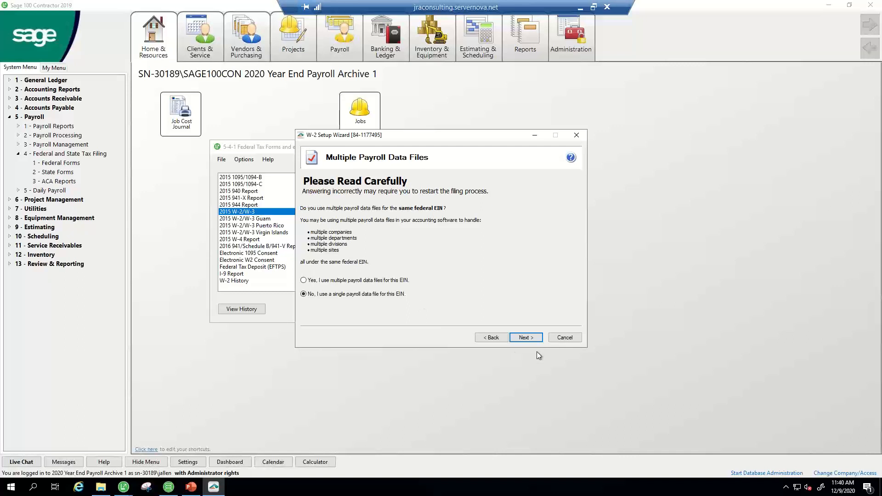
{"action": "left_click", "coordinate": [528, 340]}
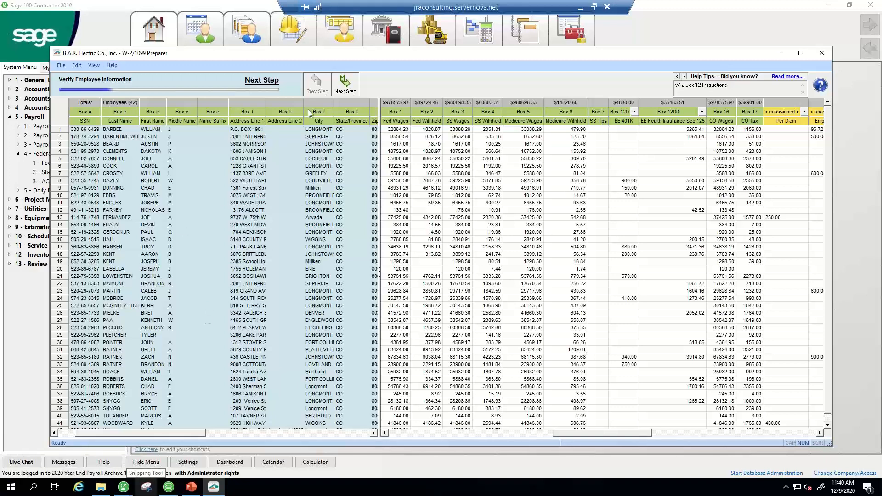
Verify the employee information and correct the invalid zip code for the employee in row 17.
{"action": "left_click", "coordinate": [344, 87]}
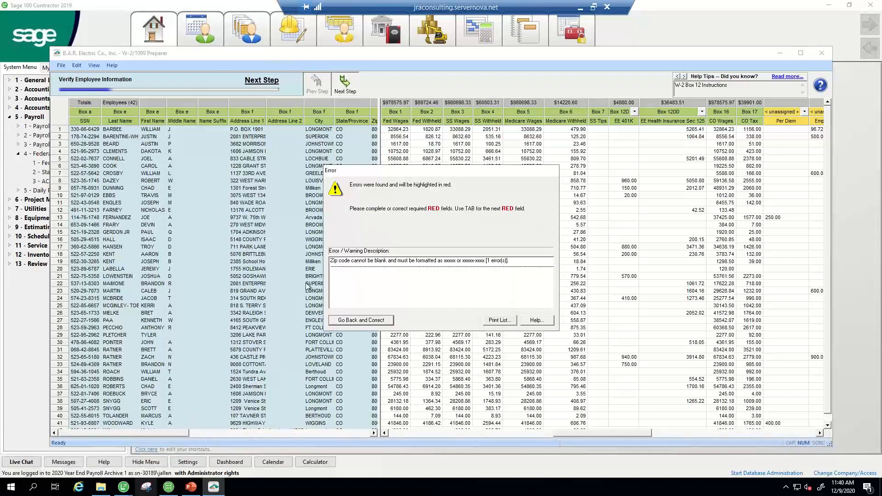
{"action": "left_click", "coordinate": [370, 324]}
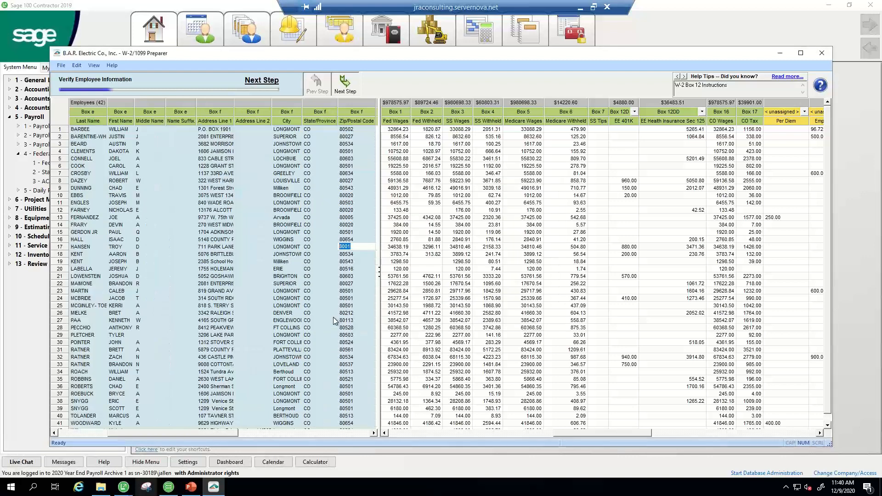
{"action": "type", "text": "80026"}
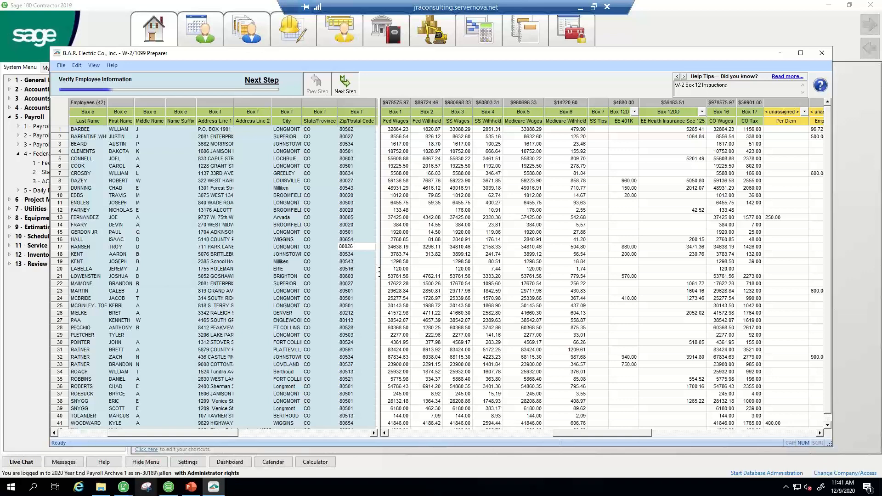
{"action": "left_click", "coordinate": [346, 85]}
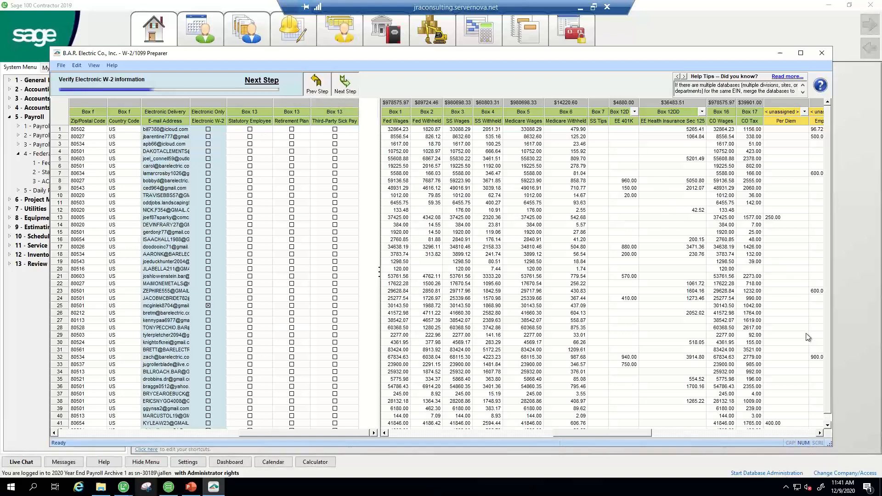
Accept the electronic W-2 information and run the SS tips verification.
{"action": "left_click", "coordinate": [345, 84]}
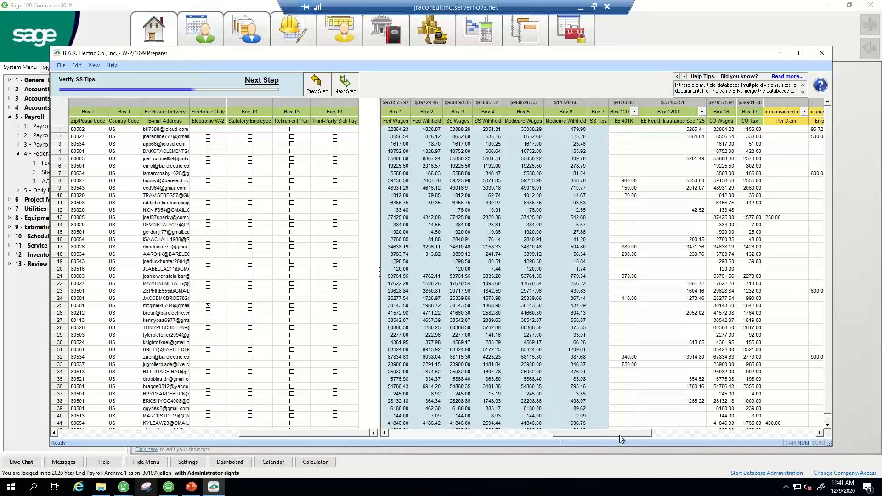
{"action": "left_click_drag", "start_coordinate": [619, 433], "coordinate": [592, 434]}
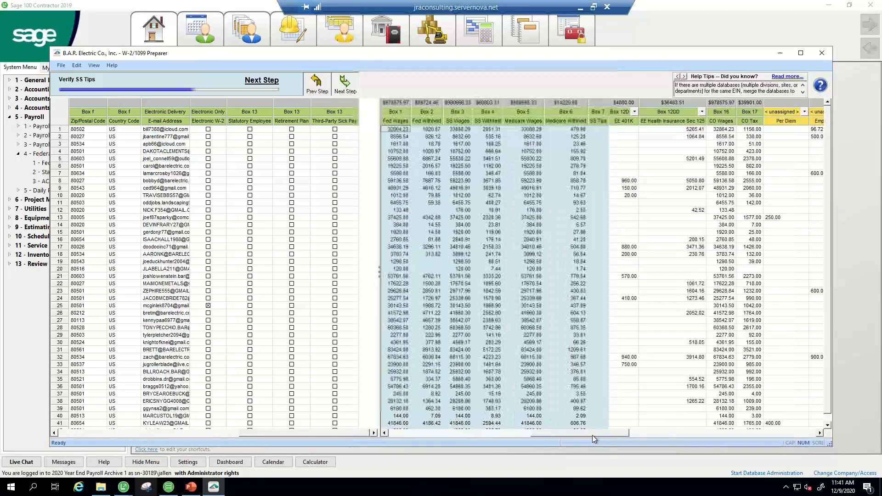
{"action": "left_click", "coordinate": [345, 88]}
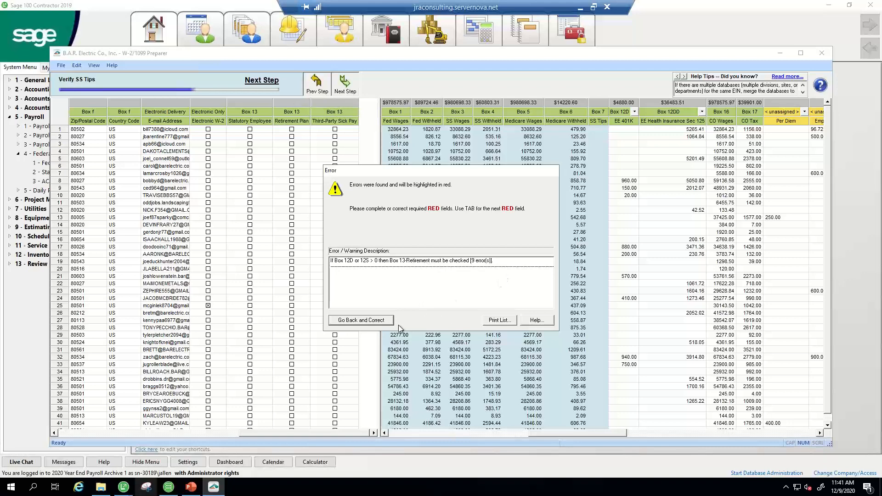
Mark Box 13 Retirement Plan for the flagged employees in rows 8, 9, 10, 17, 18, 21, 24, 32 and 33, and repeat the verification.
{"action": "left_click", "coordinate": [384, 323]}
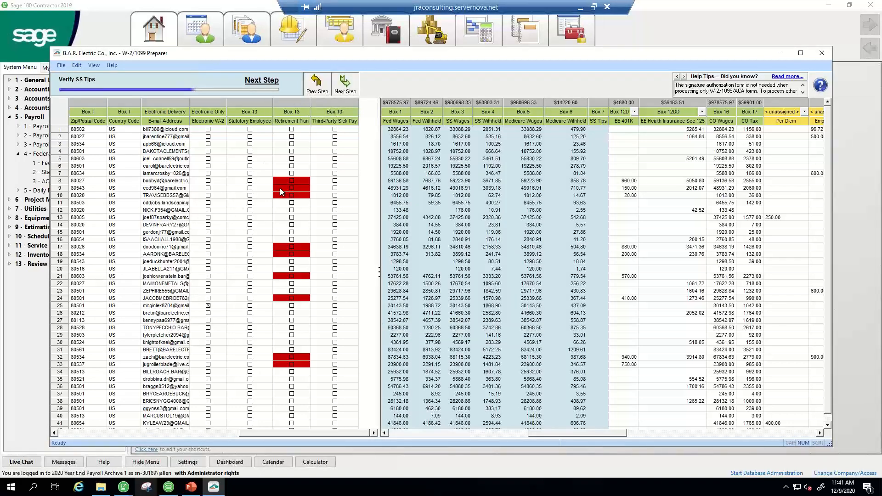
{"action": "left_click", "coordinate": [289, 181]}
{"action": "left_click", "coordinate": [292, 190]}
{"action": "left_click", "coordinate": [293, 197]}
{"action": "left_click", "coordinate": [293, 247]}
{"action": "left_click", "coordinate": [293, 254]}
{"action": "left_click", "coordinate": [293, 276]}
{"action": "left_click", "coordinate": [293, 298]}
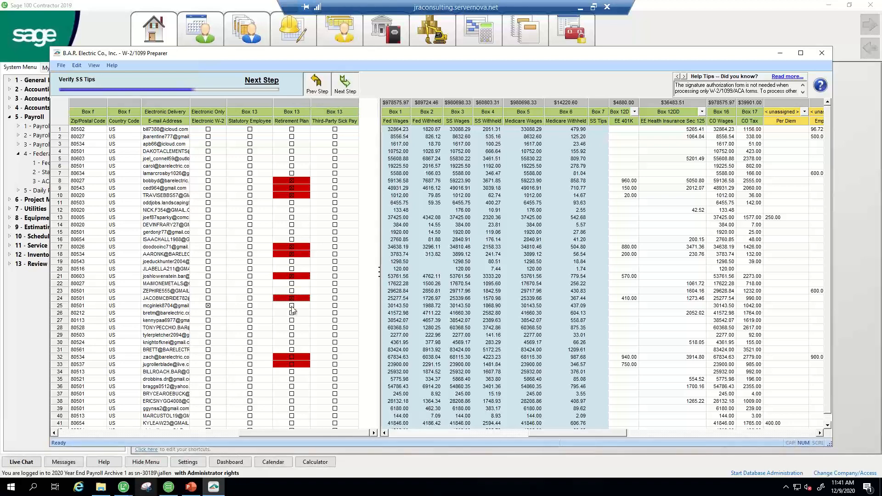
{"action": "left_click", "coordinate": [293, 357]}
{"action": "left_click", "coordinate": [292, 364]}
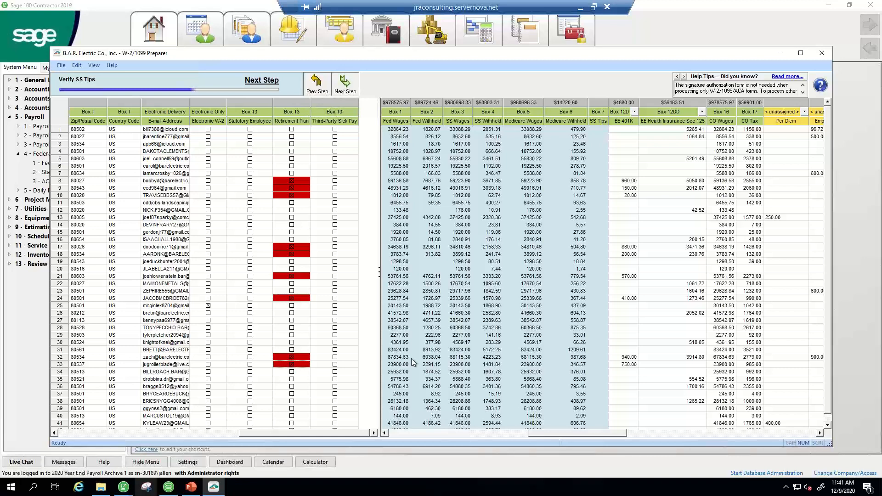
{"action": "left_click", "coordinate": [354, 82]}
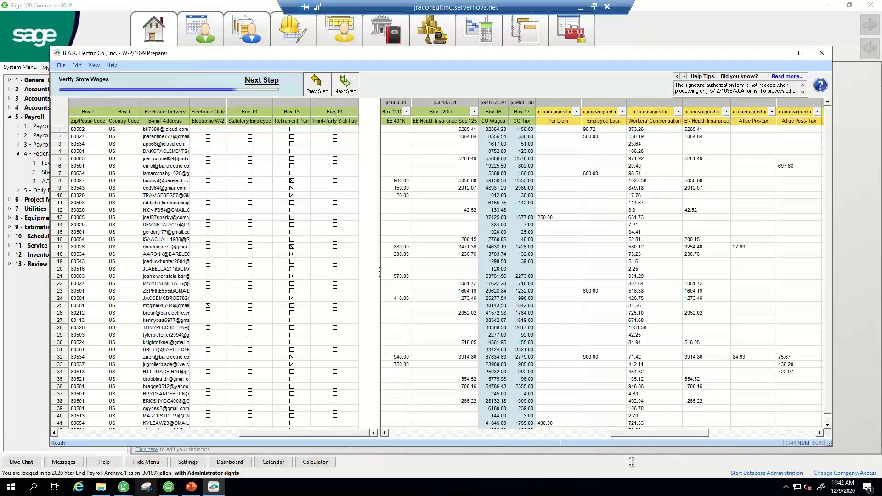
Accept the state wages, review the flagged amounts in the unassigned columns, and continue without correcting them.
{"action": "left_click", "coordinate": [345, 83]}
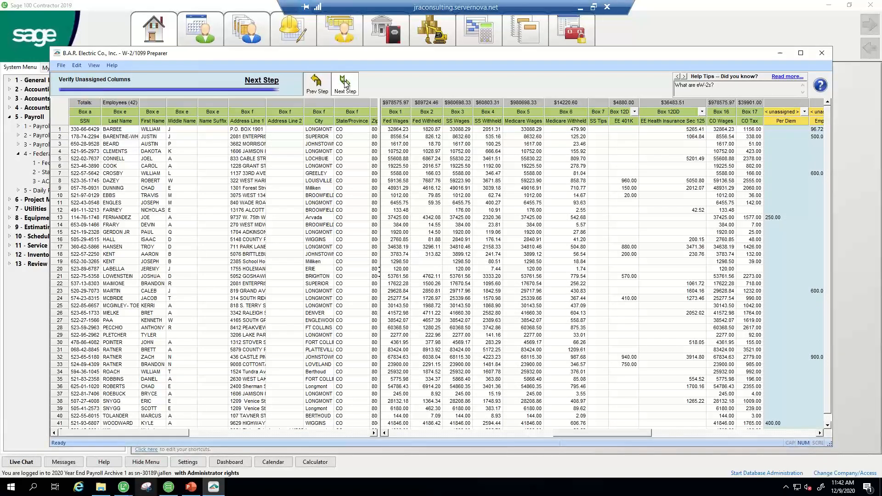
{"action": "left_click", "coordinate": [344, 83]}
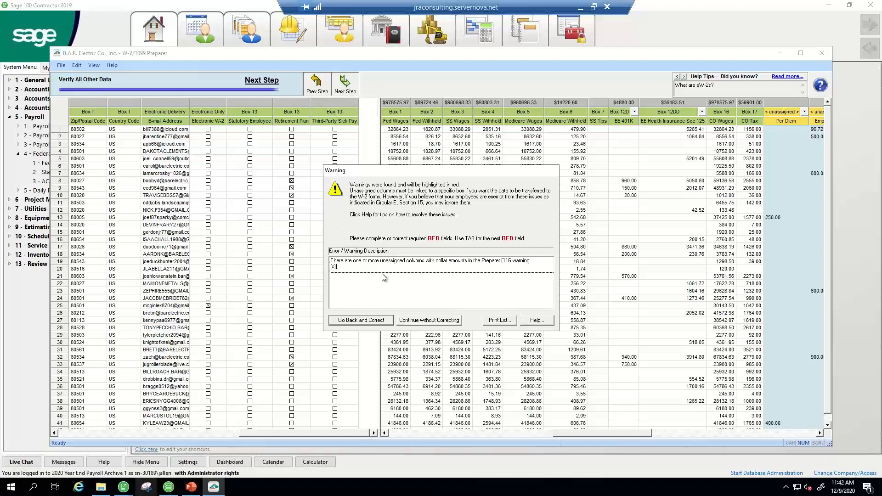
{"action": "left_click", "coordinate": [359, 320]}
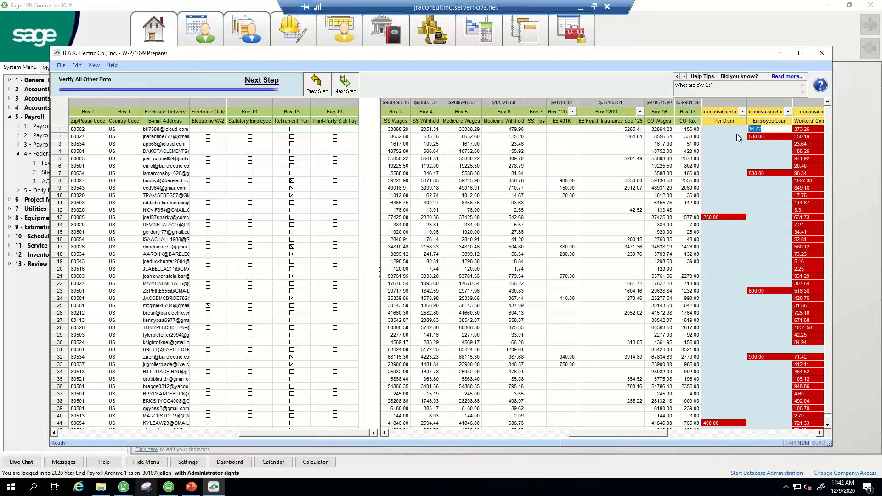
{"action": "left_click", "coordinate": [818, 433]}
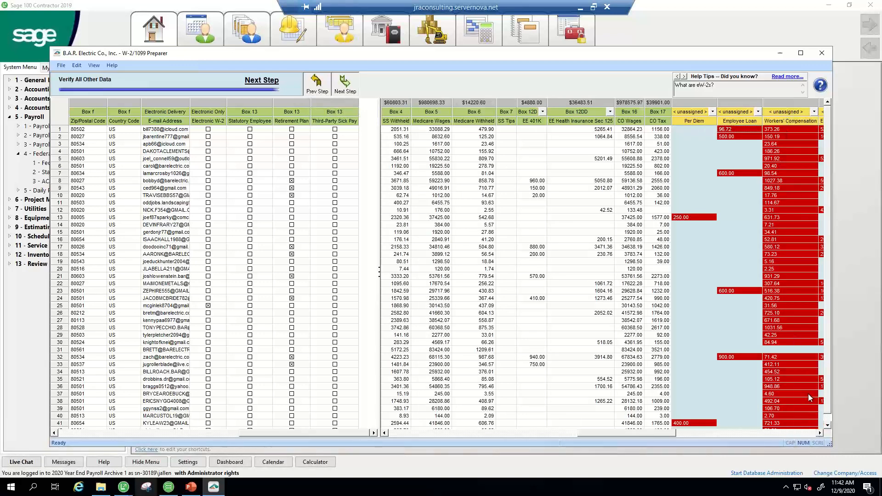
{"action": "left_click", "coordinate": [819, 433]}
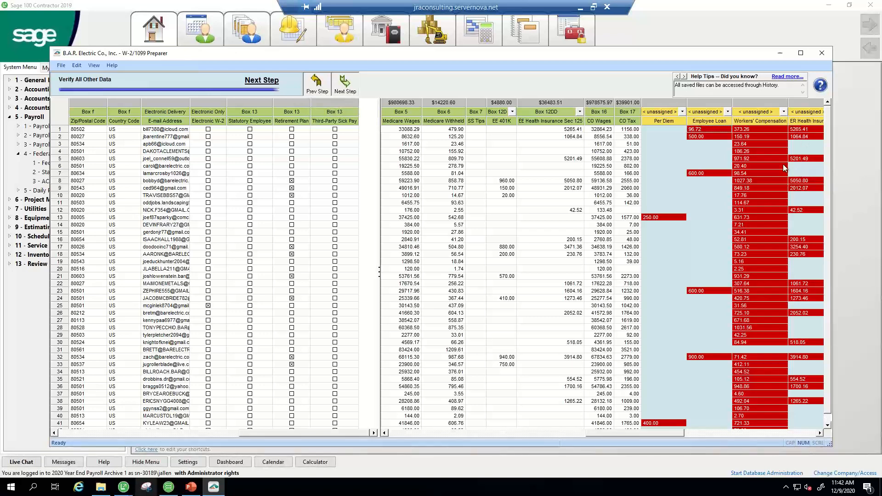
{"action": "left_click", "coordinate": [343, 88]}
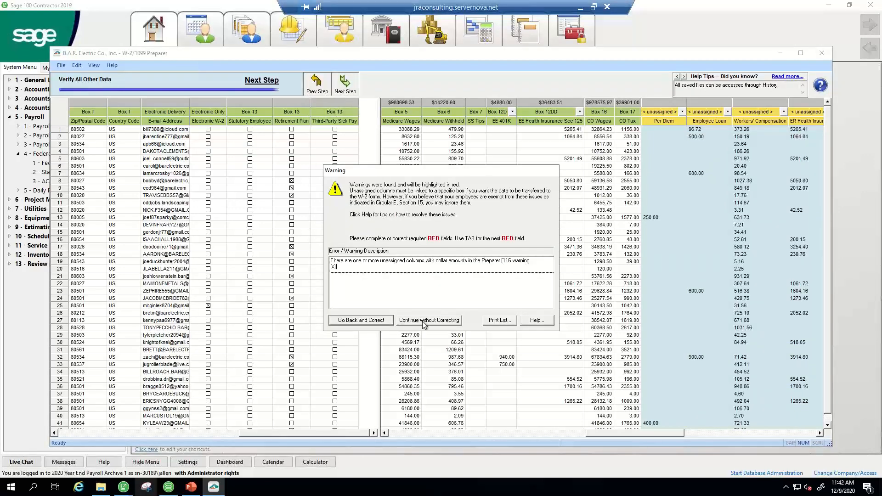
{"action": "left_click", "coordinate": [423, 321]}
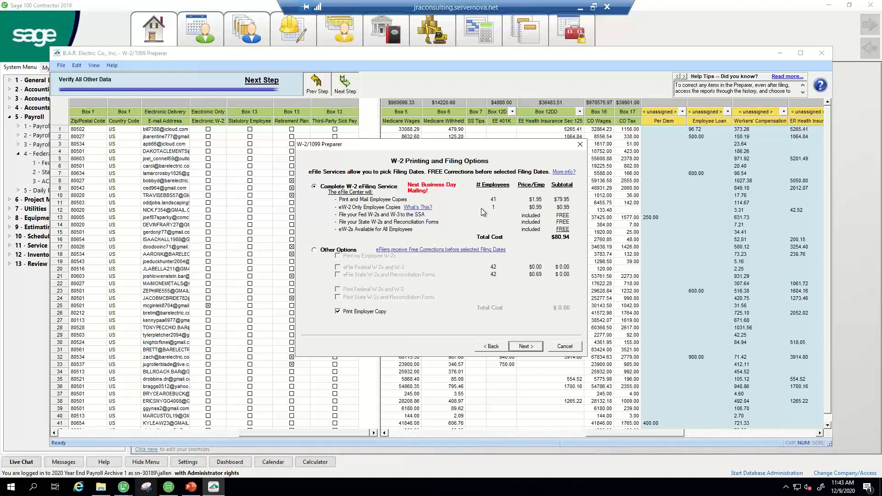
Choose other options to print employee W-2s, eFile federal and state forms, and print federal, state and employer copies, without the Complete W-2 eFile Service.
{"action": "left_click", "coordinate": [314, 250]}
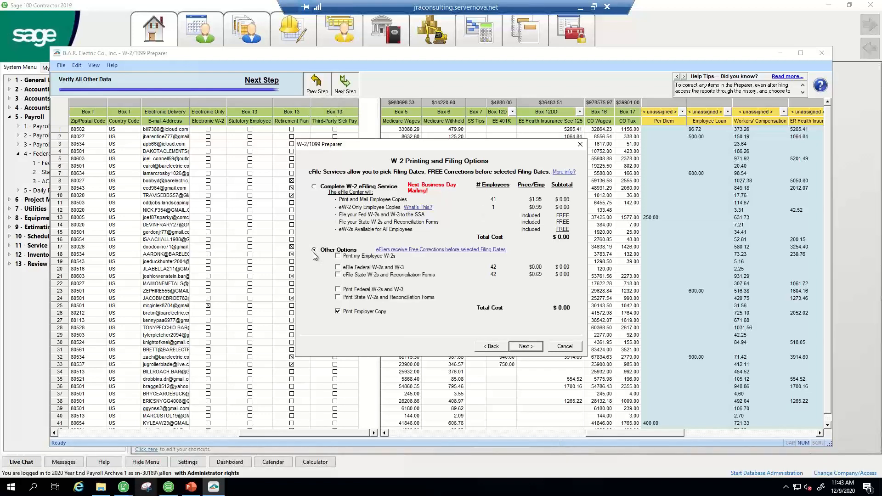
{"action": "left_click", "coordinate": [338, 256]}
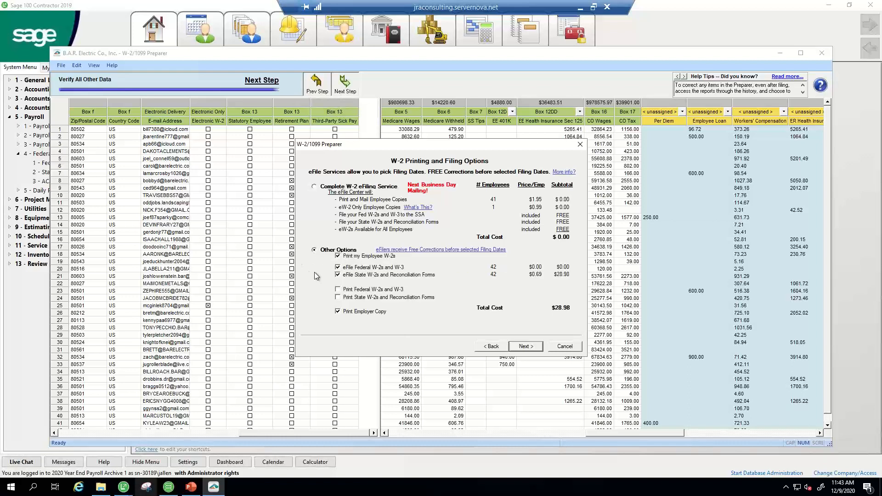
{"action": "left_click", "coordinate": [338, 290]}
{"action": "left_click", "coordinate": [338, 297]}
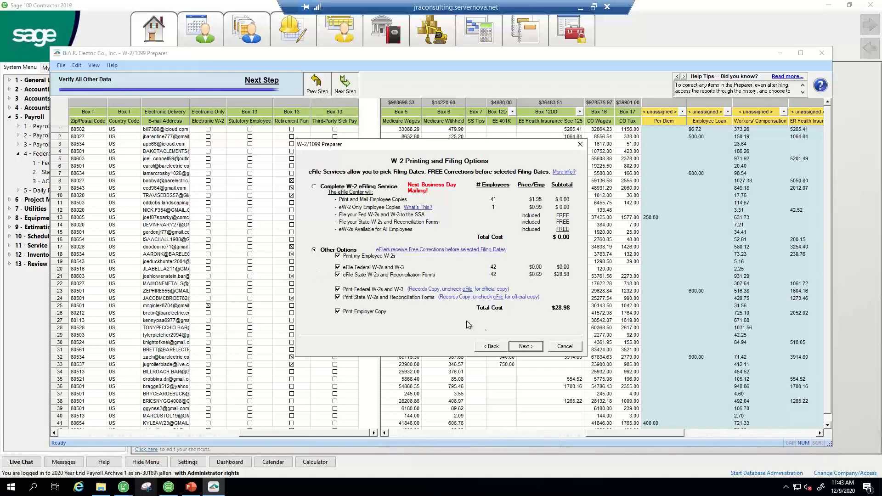
{"action": "left_click", "coordinate": [529, 347]}
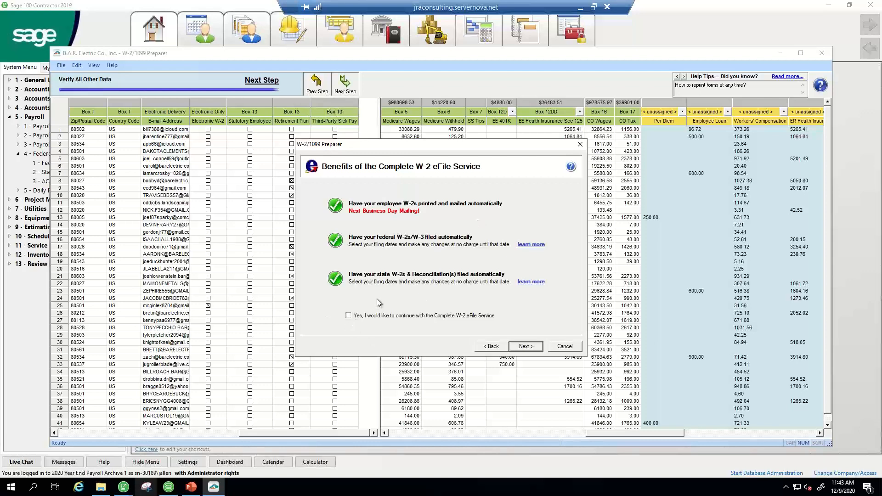
{"action": "left_click", "coordinate": [526, 350]}
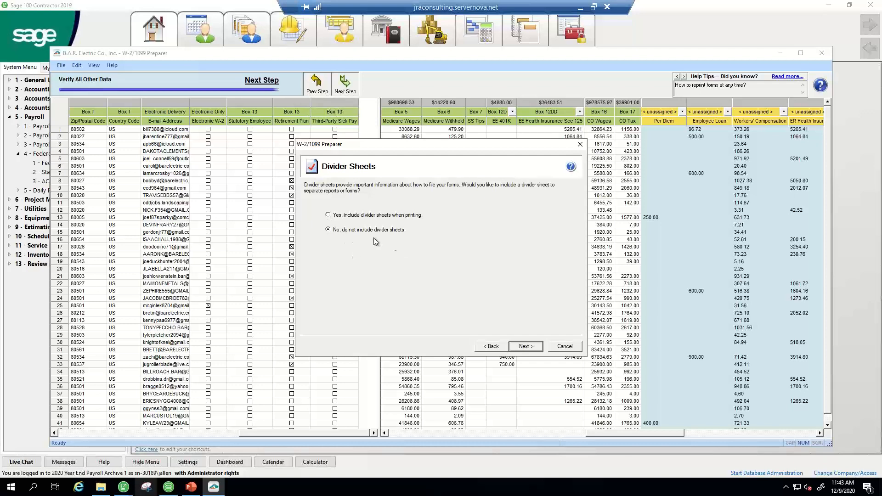
Continue without divider sheets to the forms review, cancel there, and close the W-2/1099 Preparer and federal forms without saving work in progress.
{"action": "left_click", "coordinate": [526, 348]}
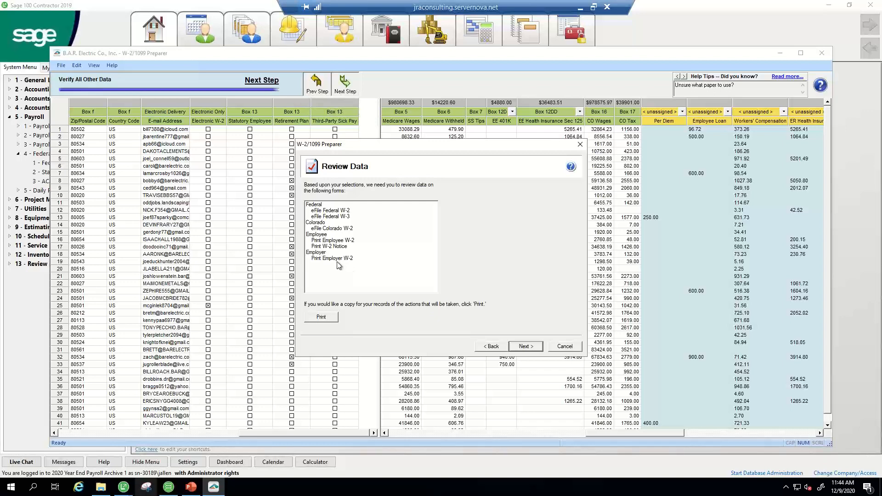
{"action": "left_click", "coordinate": [566, 347]}
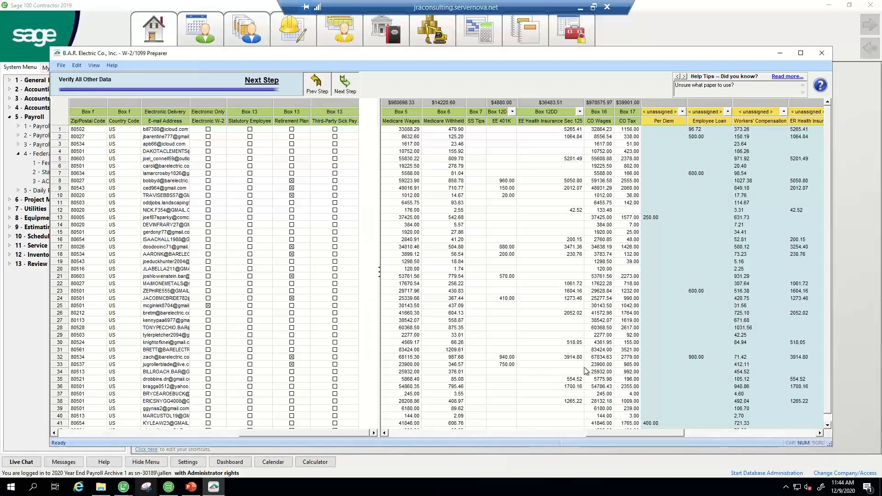
{"action": "left_click", "coordinate": [822, 54]}
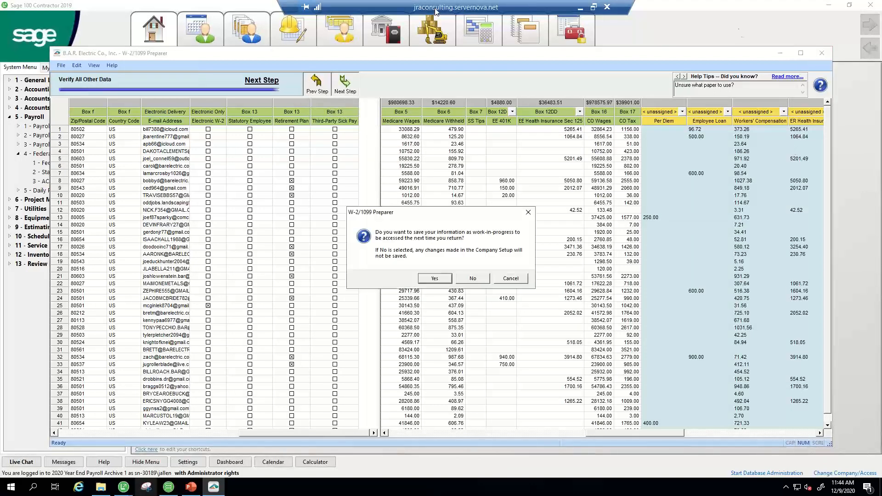
{"action": "left_click", "coordinate": [472, 278]}
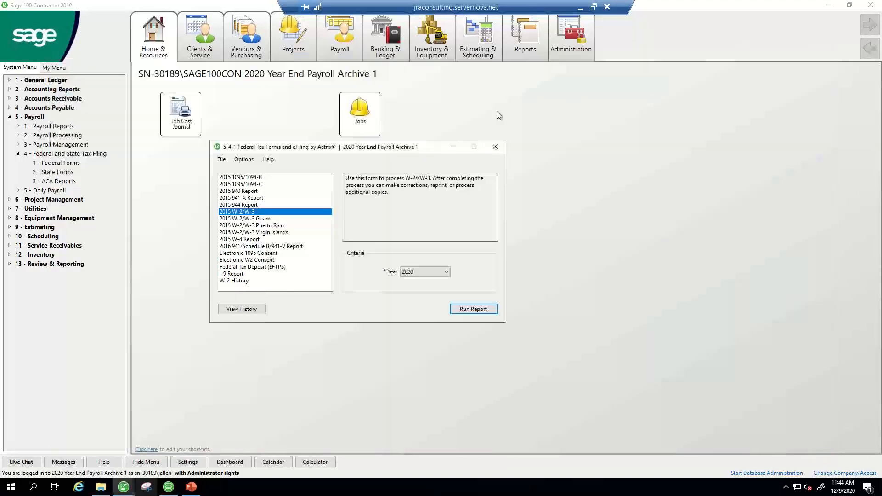
{"action": "left_click", "coordinate": [495, 146]}
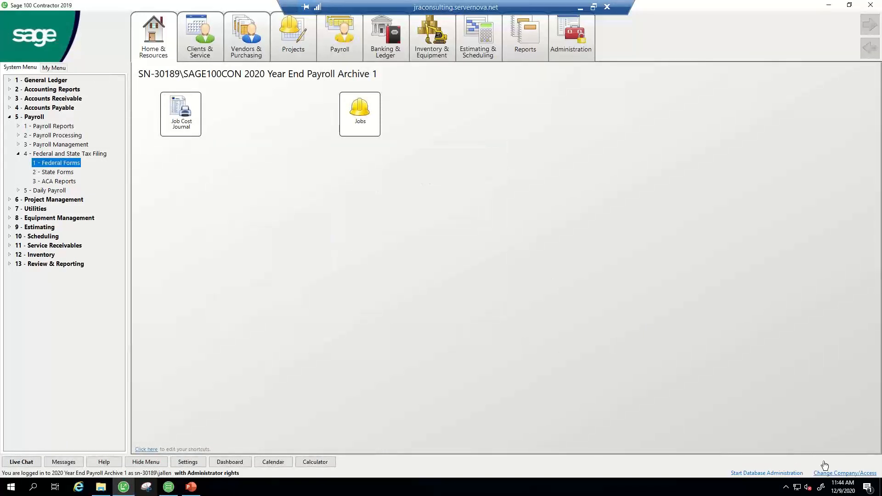
Switch to the active company 2020 Year End Procedures 2 After Archive.
{"action": "left_click", "coordinate": [844, 473]}
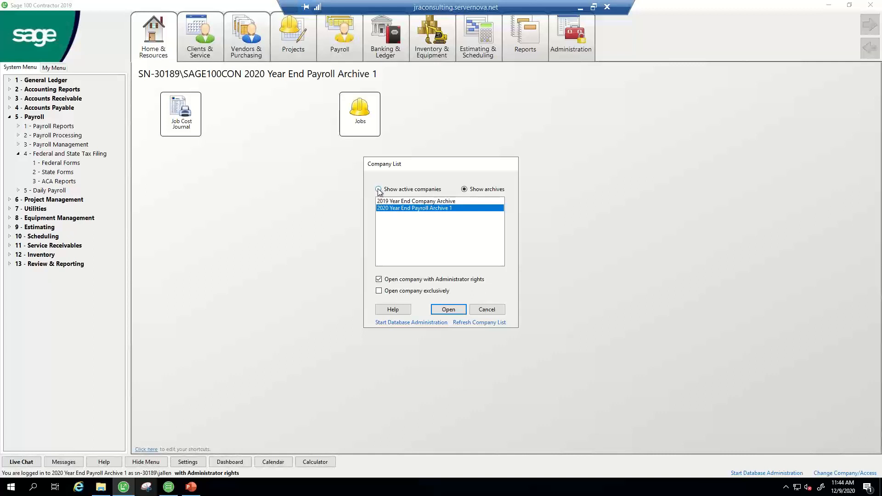
{"action": "left_click", "coordinate": [378, 190]}
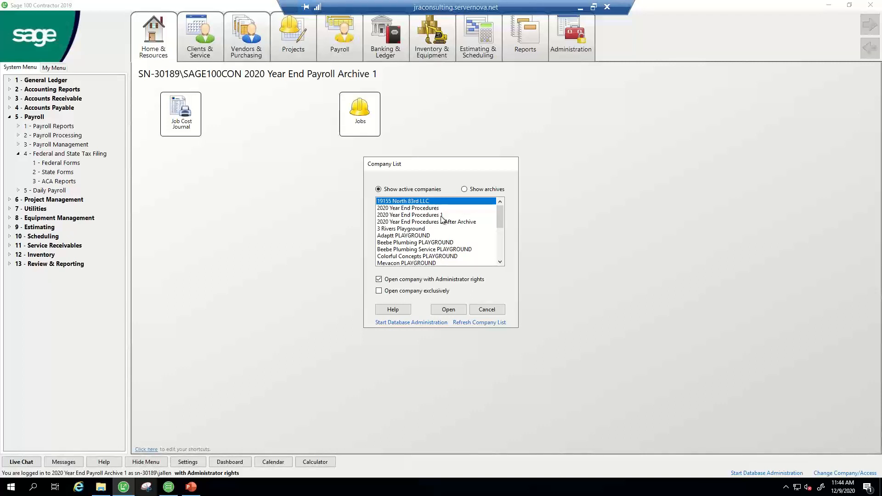
{"action": "left_click", "coordinate": [394, 223]}
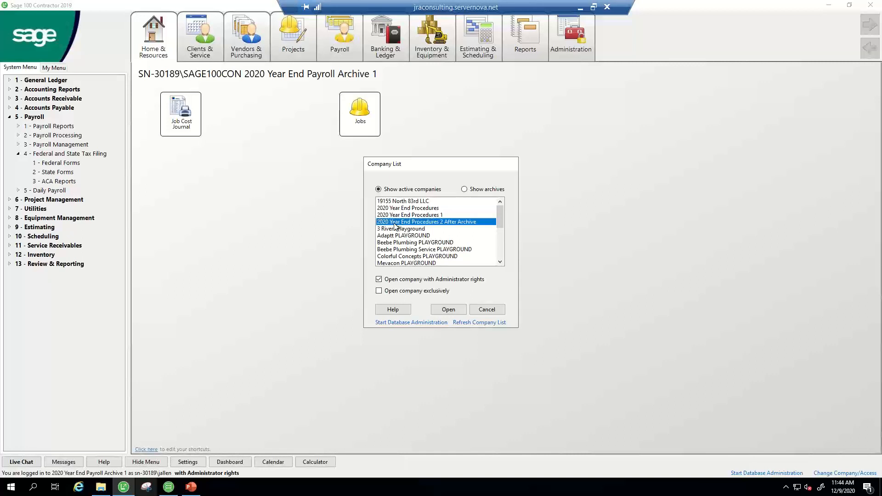
{"action": "double_click", "coordinate": [395, 223]}
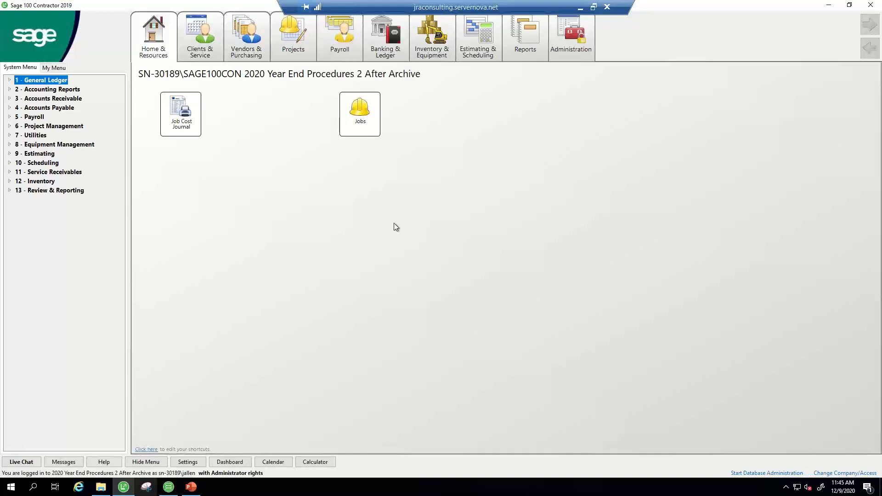
Open Payroll Records from Payroll Processing and maximize its window.
{"action": "left_click", "coordinate": [9, 118]}
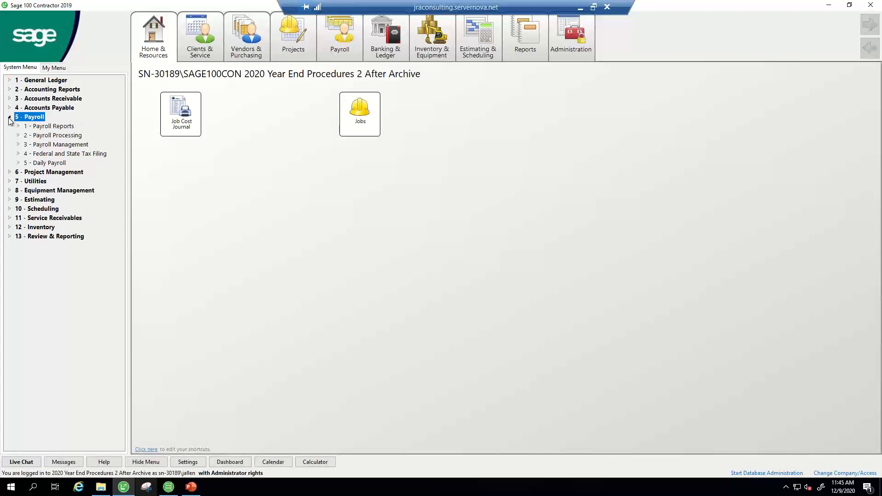
{"action": "double_click", "coordinate": [33, 136]}
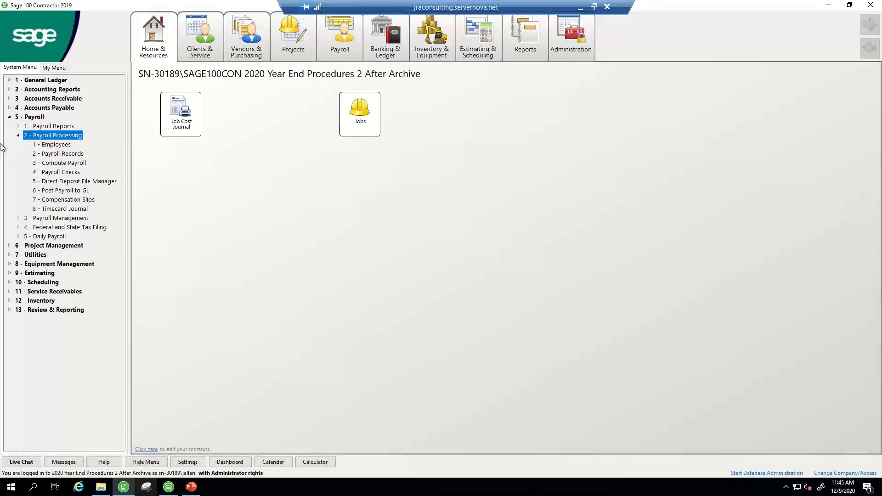
{"action": "left_click", "coordinate": [59, 154]}
{"action": "double_click", "coordinate": [58, 155]}
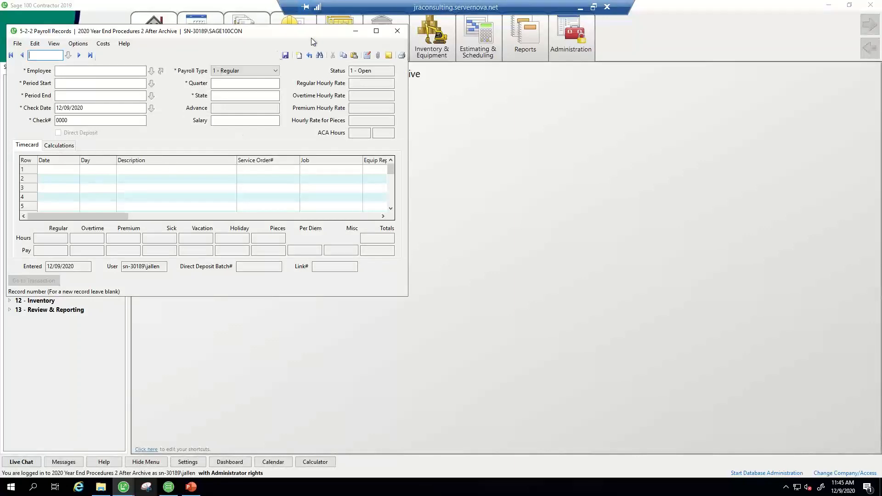
{"action": "left_click", "coordinate": [375, 31]}
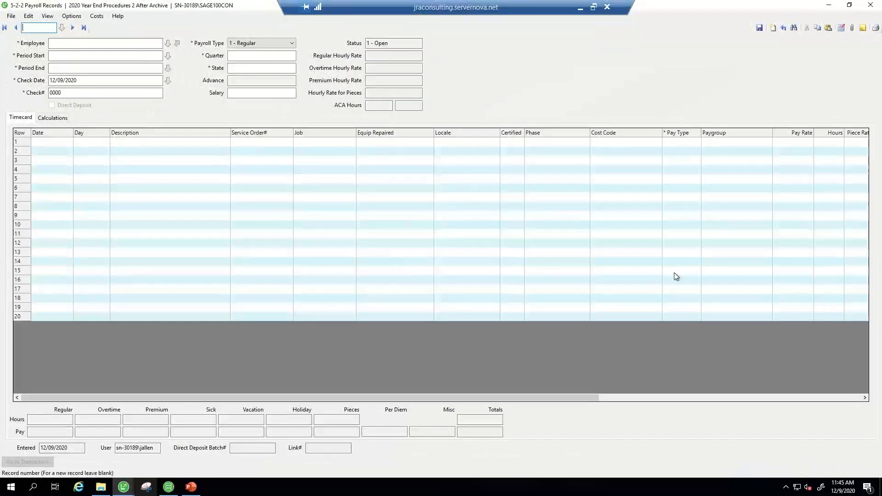
Try absence codes 19 and 29 in the Absence field of the first timecard row.
{"action": "left_click_drag", "start_coordinate": [579, 398], "coordinate": [776, 409]}
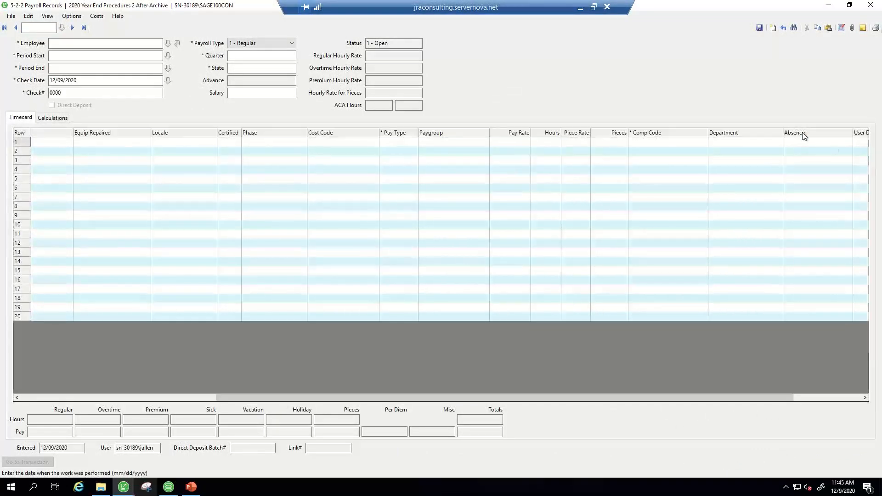
{"action": "left_click", "coordinate": [806, 145]}
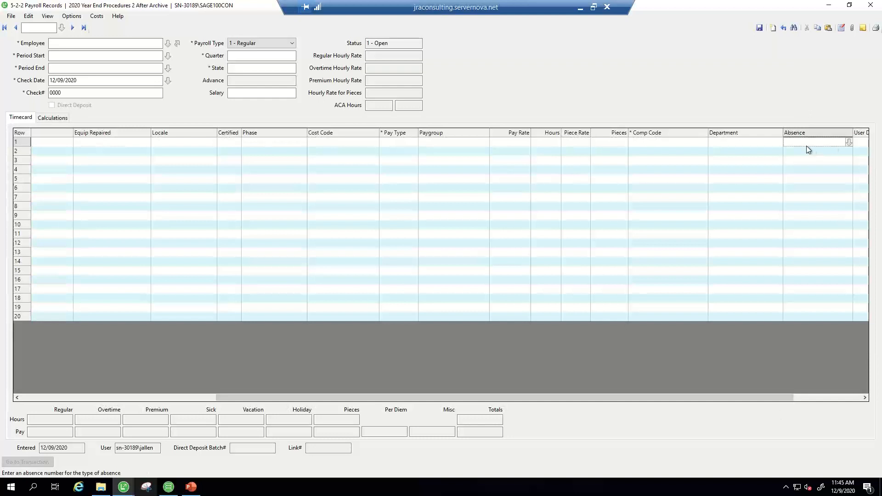
{"action": "type", "text": "19"}
{"action": "key", "text": "Tab"}
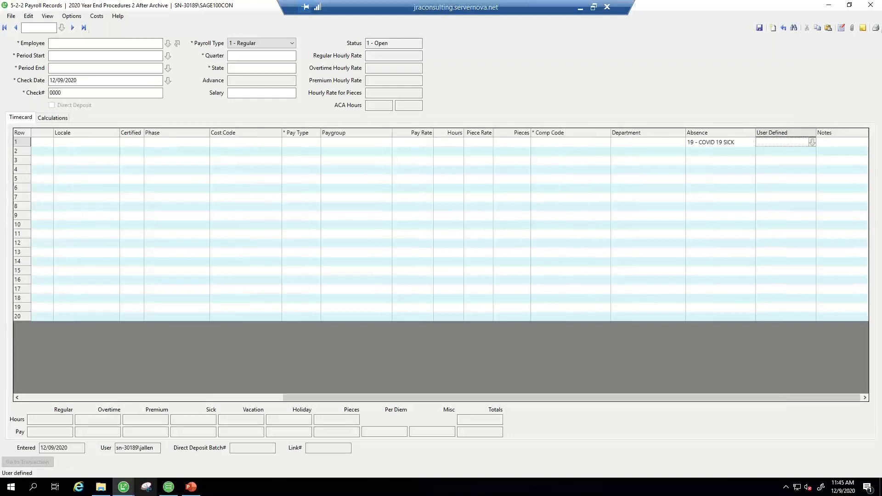
{"action": "left_click", "coordinate": [734, 144]}
{"action": "type", "text": "29"}
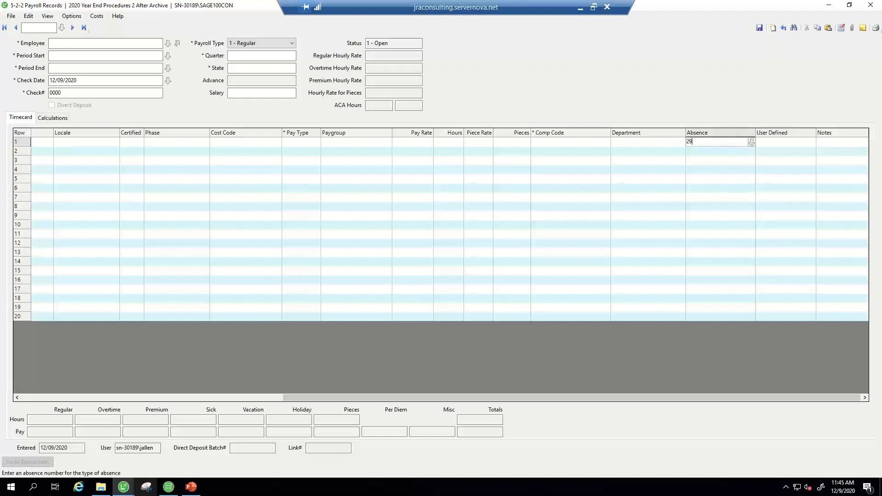
{"action": "key", "text": "Tab"}
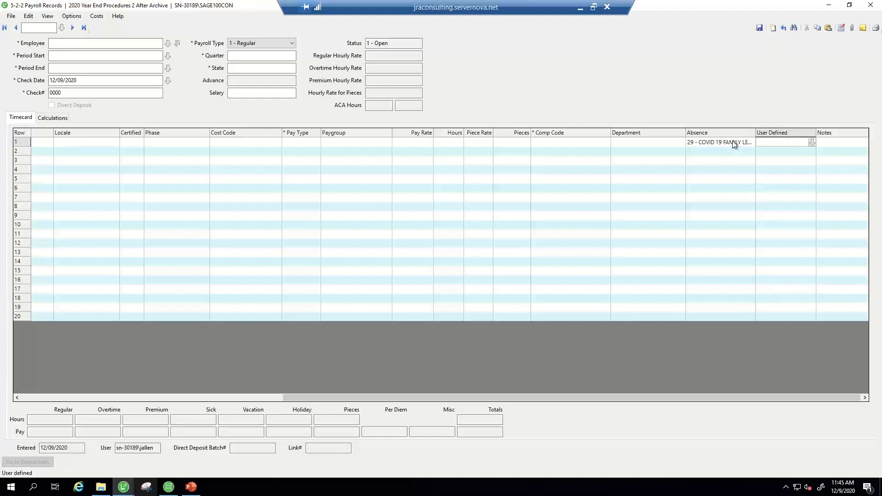
Enter absence code 100, accept creating a new record to view the Absence Reasons list, and close the list.
{"action": "left_click", "coordinate": [733, 144]}
{"action": "type", "text": "100"}
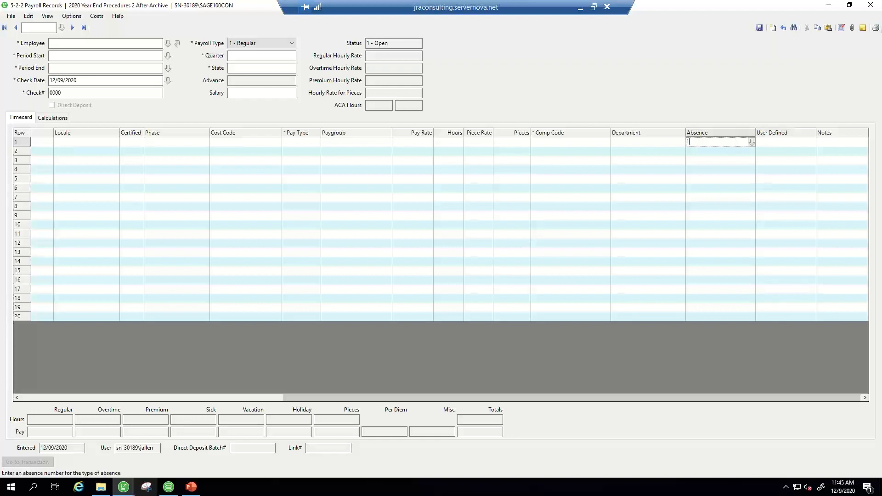
{"action": "key", "text": "Tab"}
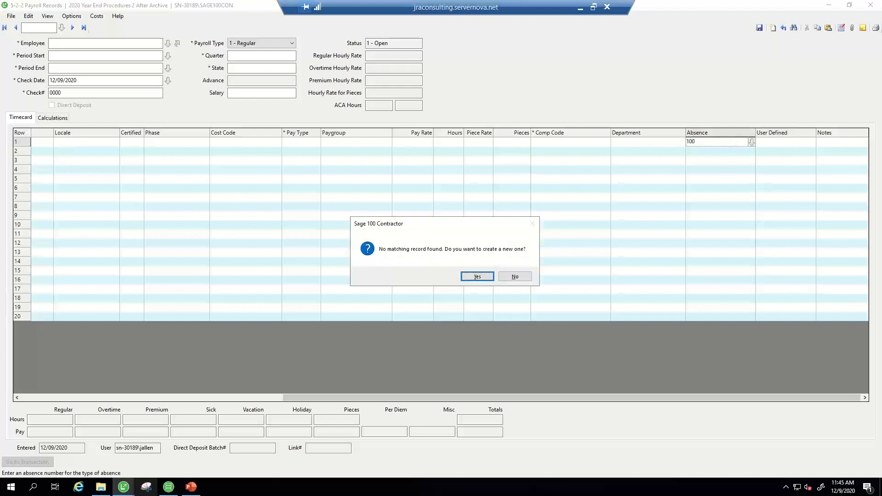
{"action": "left_click", "coordinate": [474, 277]}
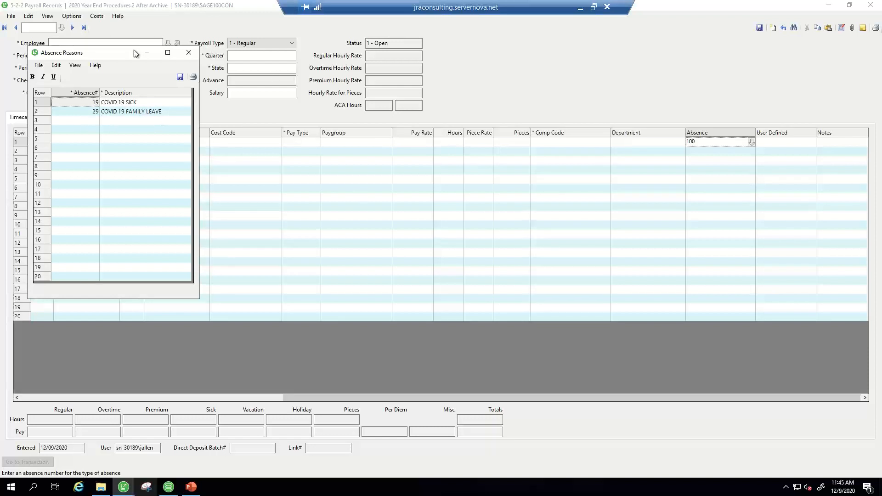
{"action": "left_click", "coordinate": [188, 53]}
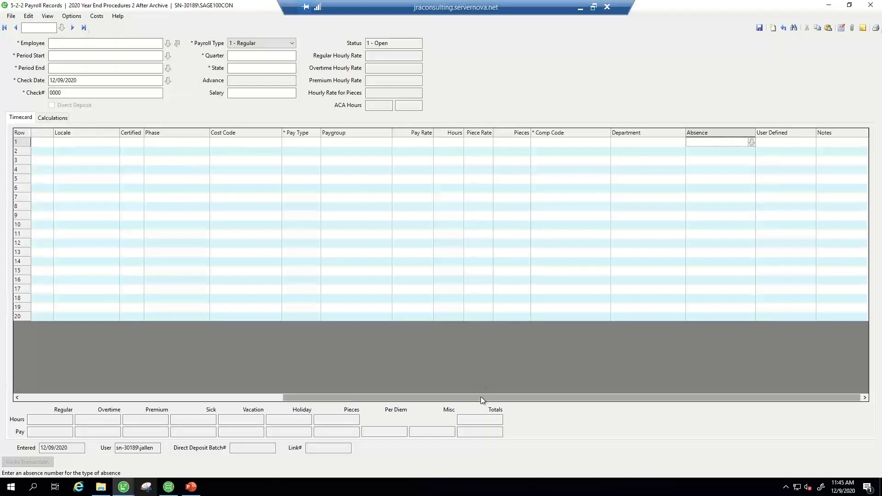
{"action": "key", "text": "Tab"}
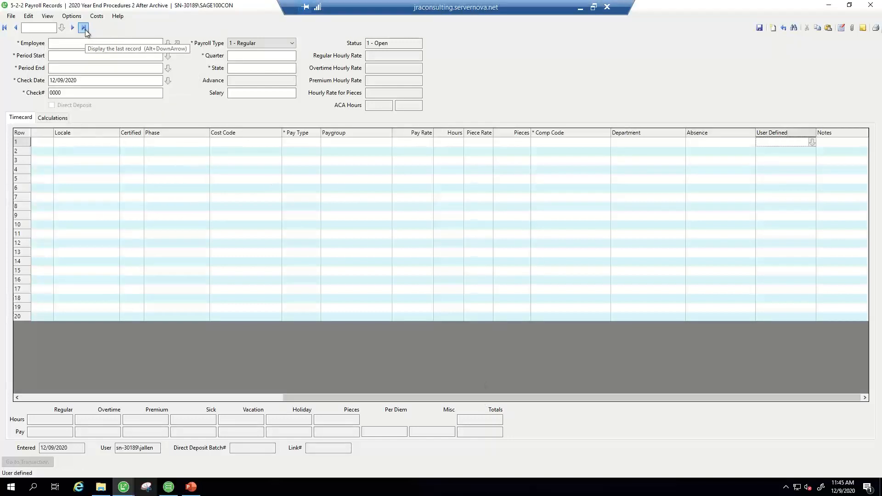
Select the employee for the payroll record and fill in the period 12/09/2020 to 12/15/2020 with check date 12/09/2020.
{"action": "left_click", "coordinate": [62, 44]}
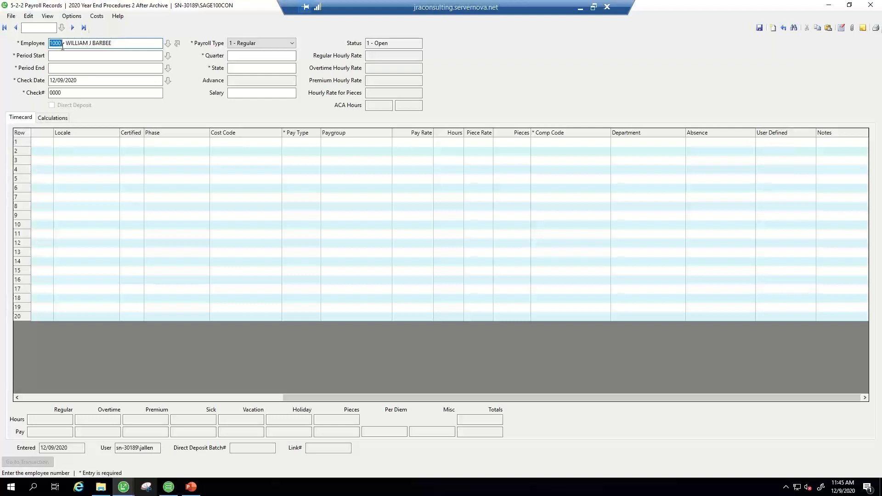
{"action": "key", "text": "Return"}
{"action": "key", "text": "Return"}
{"action": "key", "text": "Return"}
{"action": "key", "text": "Return"}
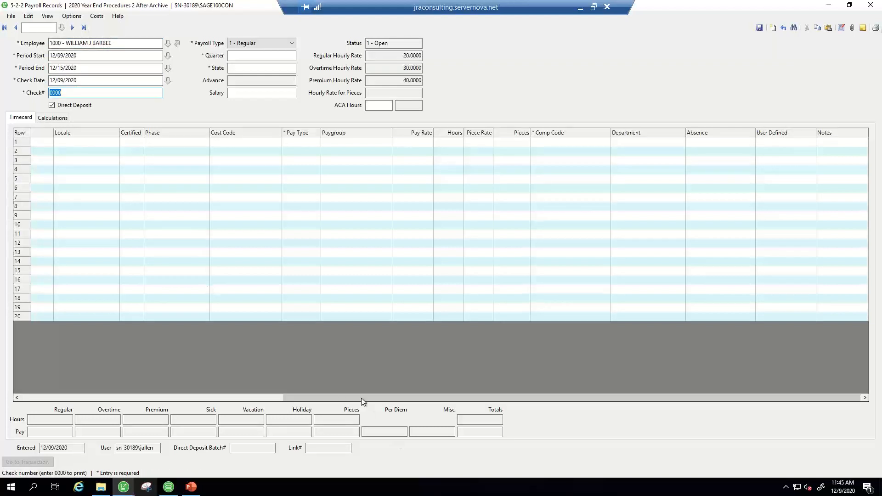
Date the first timecard row 12/09/2020, leave the job fields empty, and set its pay type to 4 - Sick.
{"action": "left_click_drag", "start_coordinate": [361, 398], "coordinate": [0, 214]}
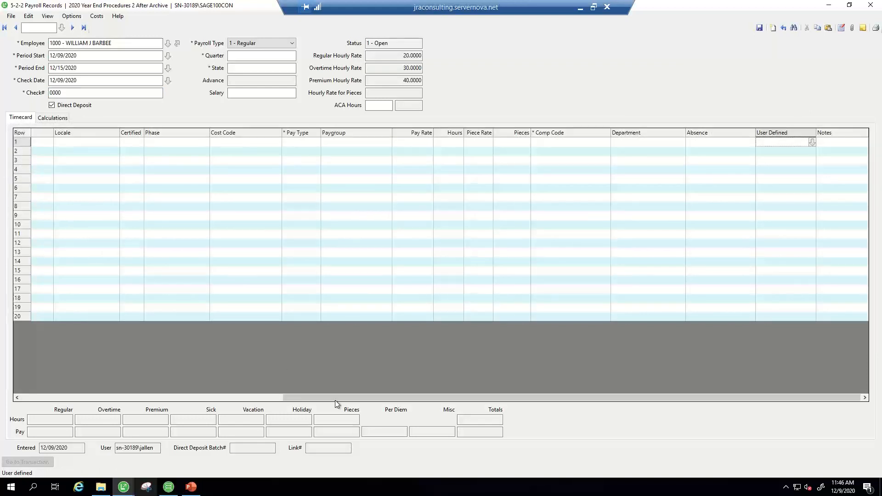
{"action": "left_click_drag", "start_coordinate": [329, 398], "coordinate": [34, 162]}
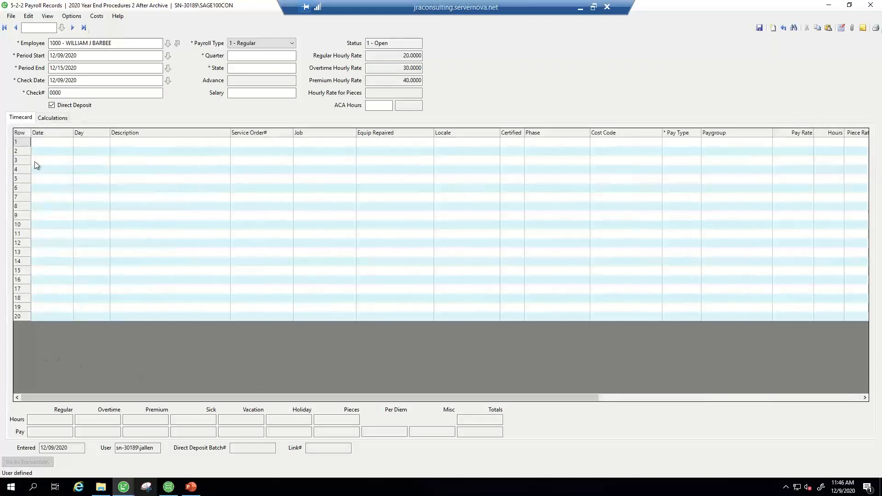
{"action": "left_click", "coordinate": [52, 141]}
{"action": "key", "text": "Return"}
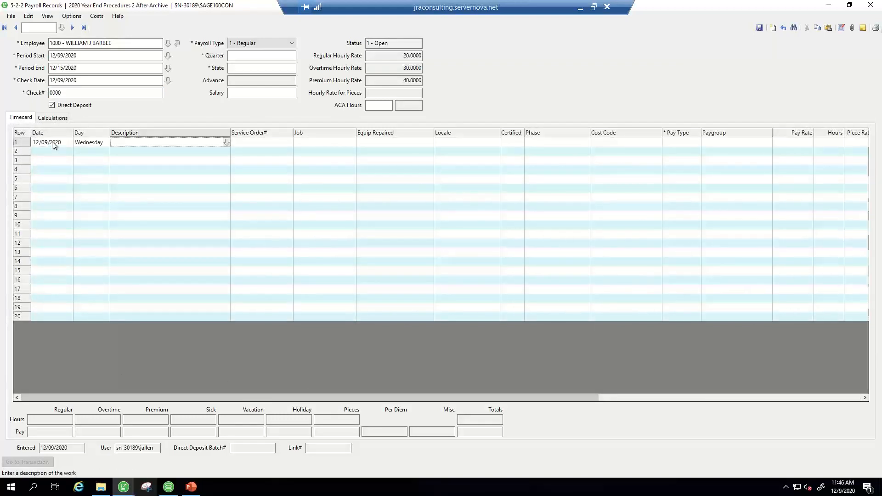
{"action": "key", "text": "Return"}
{"action": "key", "text": "Return"}
{"action": "key", "text": "Return"}
{"action": "key", "text": "Return"}
{"action": "key", "text": "Return"}
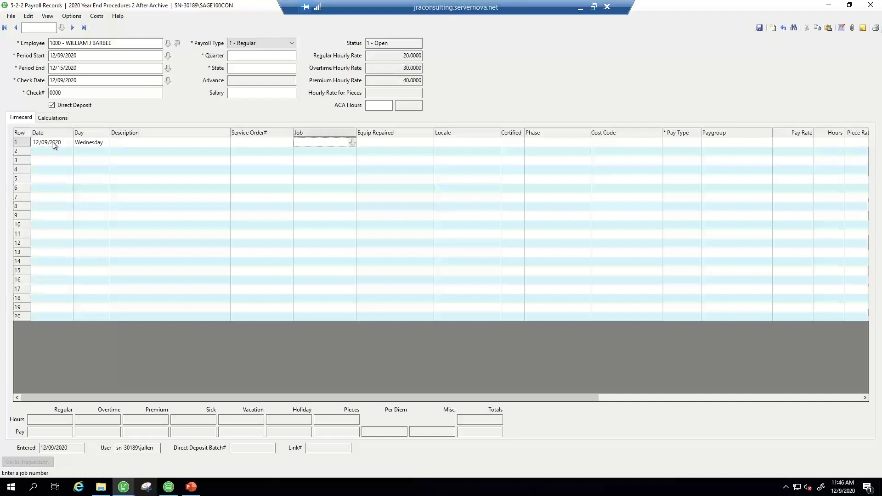
{"action": "key", "text": "Return"}
{"action": "key", "text": "Return"}
{"action": "key", "text": "Return"}
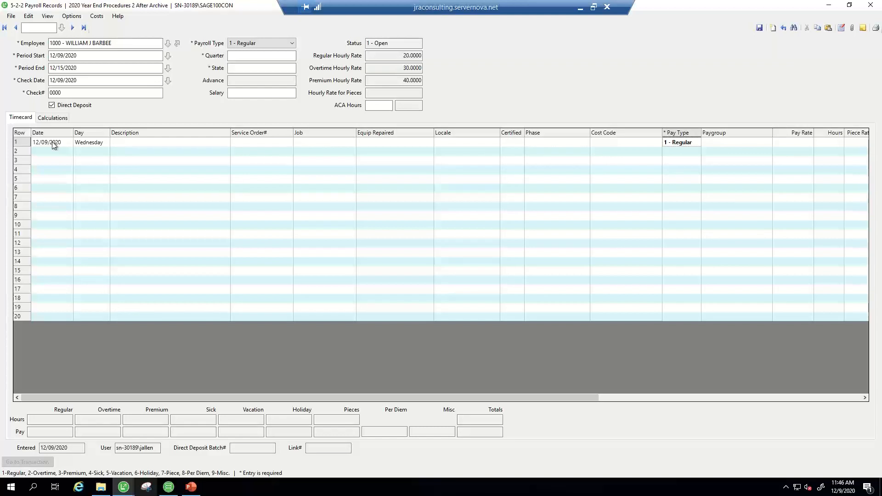
{"action": "type", "text": "4"}
{"action": "key", "text": "Return"}
{"action": "key", "text": "Return"}
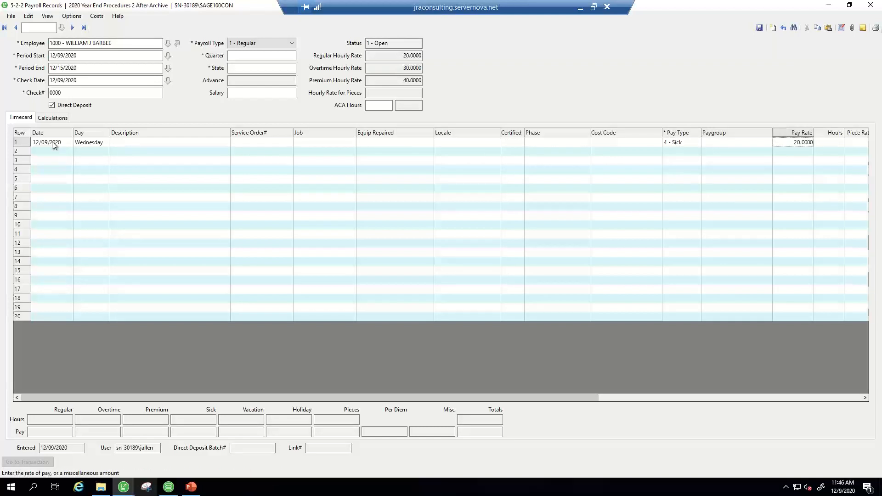
Complete the sick row with 8.00 hours, comp code 5190 - ELECTRICAL and absence 19 - COVID 19 SICK, and close the payroll record.
{"action": "key", "text": "Return"}
{"action": "key", "text": "Return"}
{"action": "key", "text": "Return"}
{"action": "key", "text": "Return"}
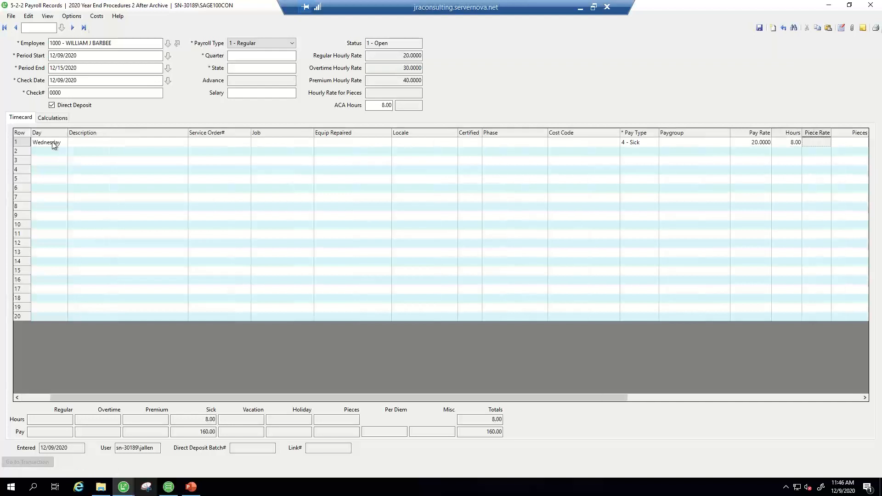
{"action": "key", "text": "Return"}
{"action": "key", "text": "Return"}
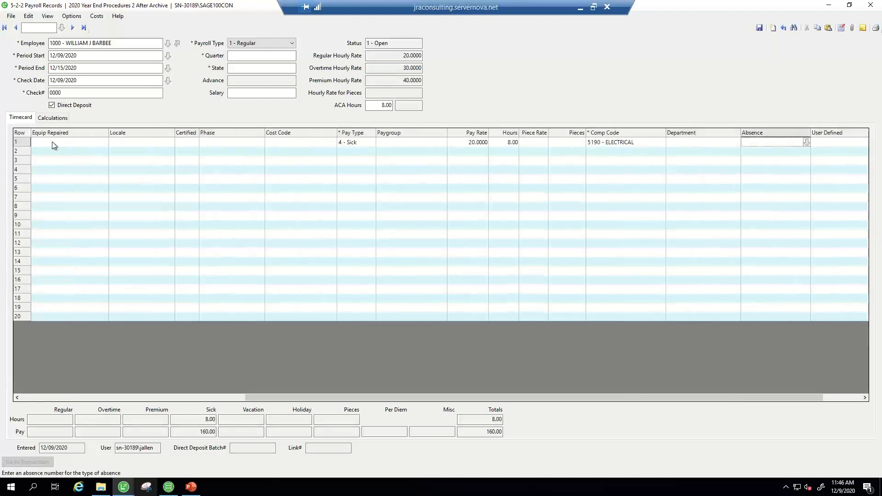
{"action": "key", "text": "Return"}
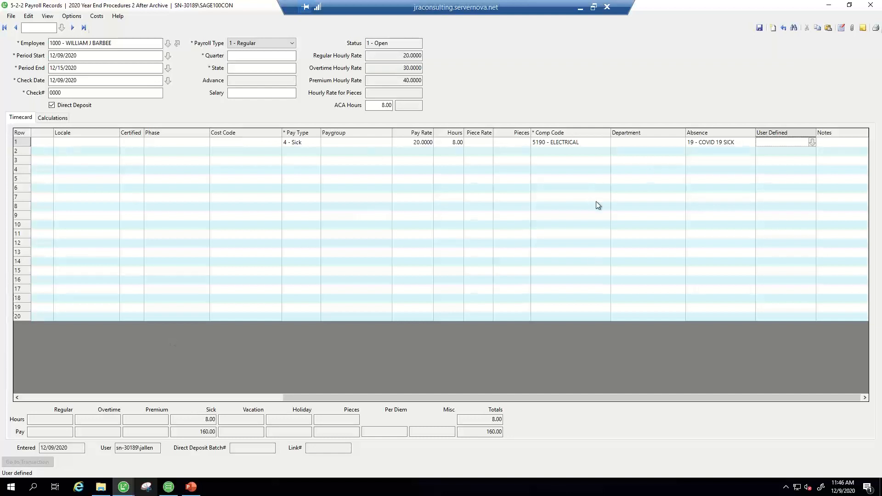
{"action": "left_click", "coordinate": [870, 5]}
{"action": "left_click", "coordinate": [453, 277]}
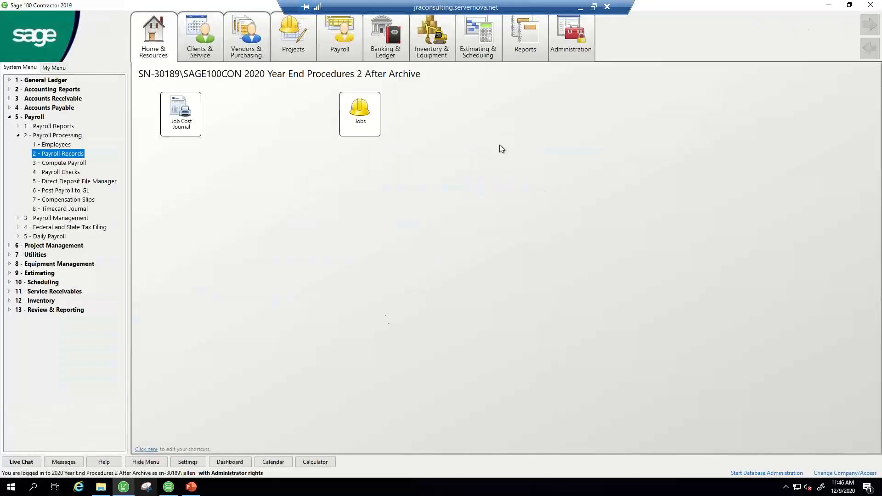
Open the payroll Hours Report and choose report 91 - Absence Hours and Wages~by Employee.
{"action": "left_click", "coordinate": [19, 128]}
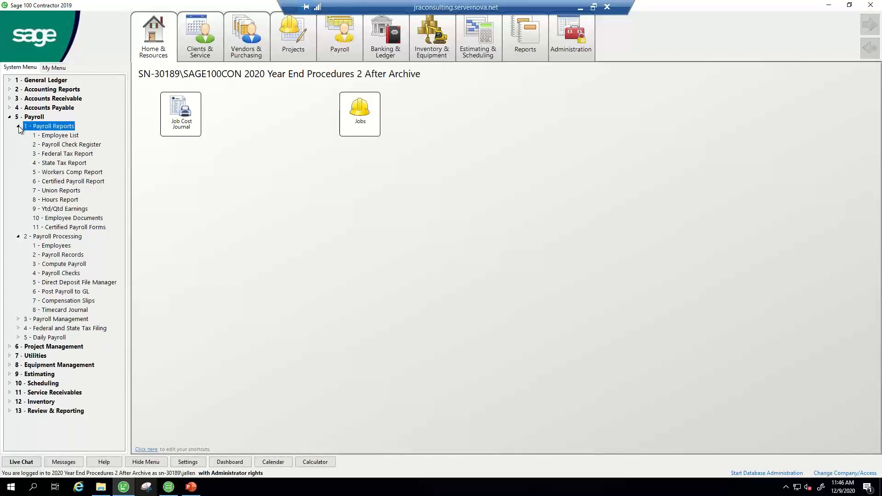
{"action": "left_click", "coordinate": [51, 201]}
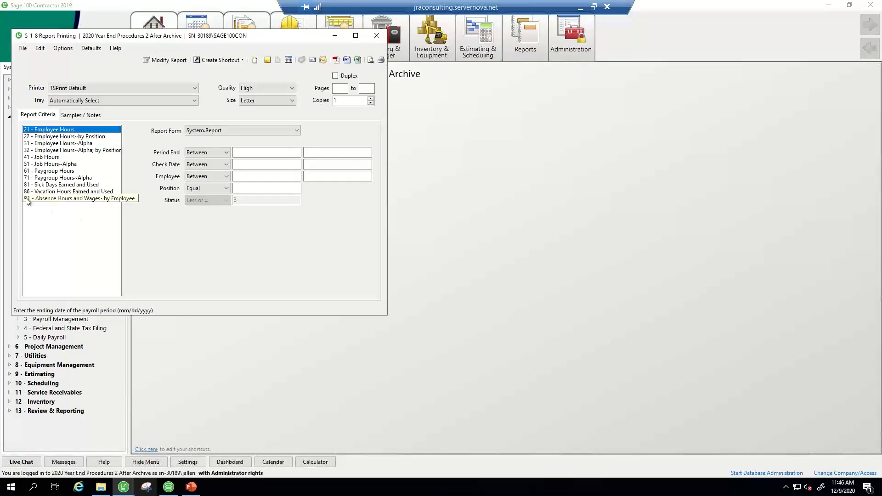
{"action": "left_click", "coordinate": [27, 200]}
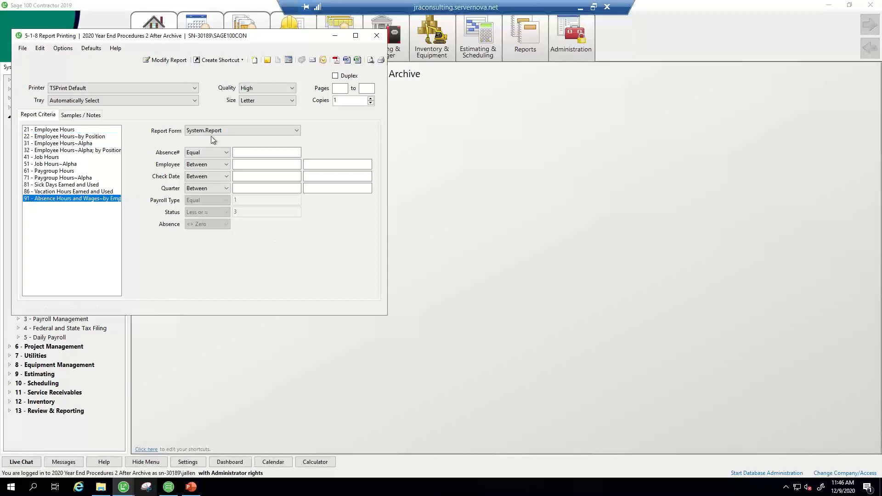
Preview the absence report for absence 19 - COVID 19 SICK with the quarter range 3 to 3.
{"action": "left_click", "coordinate": [238, 155]}
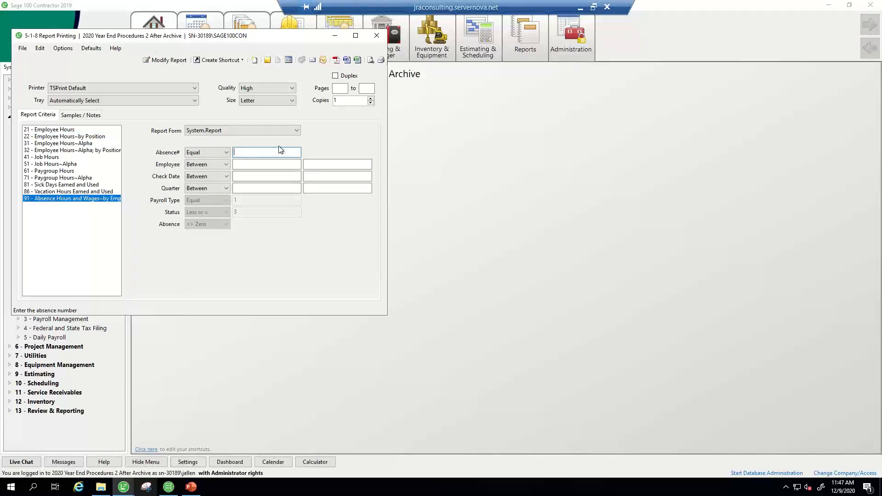
{"action": "type", "text": "19"}
{"action": "key", "text": "Tab"}
{"action": "key", "text": "Tab"}
{"action": "key", "text": "Tab"}
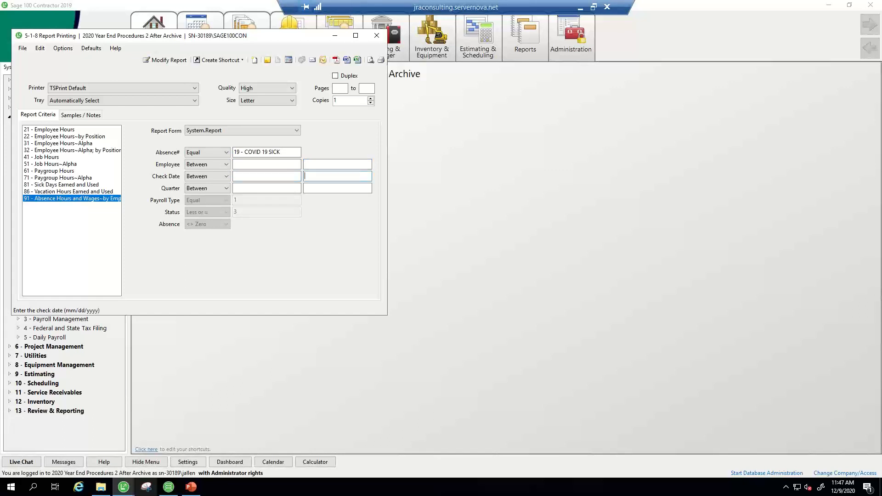
{"action": "key", "text": "Tab"}
{"action": "type", "text": "3"}
{"action": "key", "text": "Tab"}
{"action": "type", "text": "3"}
{"action": "left_click", "coordinate": [370, 60]}
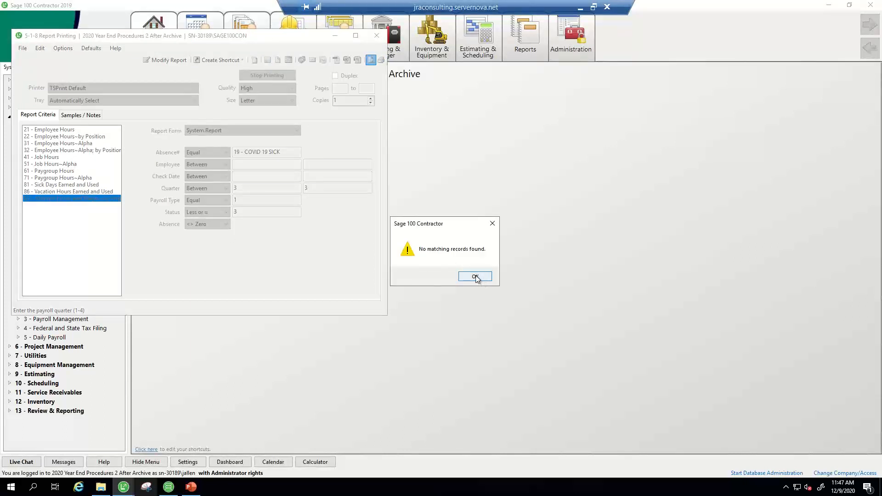
{"action": "left_click", "coordinate": [476, 277]}
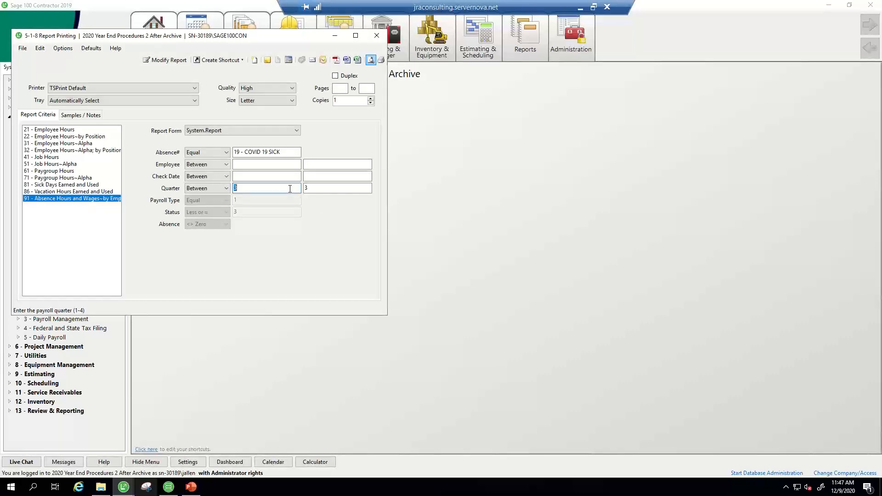
Change the quarter range to 4 through 4 and preview the COVID 19 SICK absence report again.
{"action": "type", "text": "4"}
{"action": "key", "text": "Tab"}
{"action": "type", "text": "4"}
{"action": "left_click", "coordinate": [373, 63]}
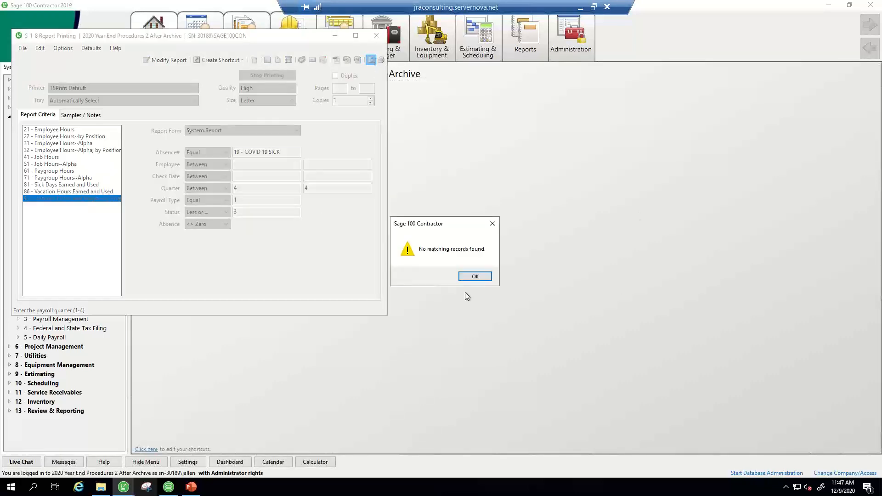
{"action": "left_click", "coordinate": [474, 275]}
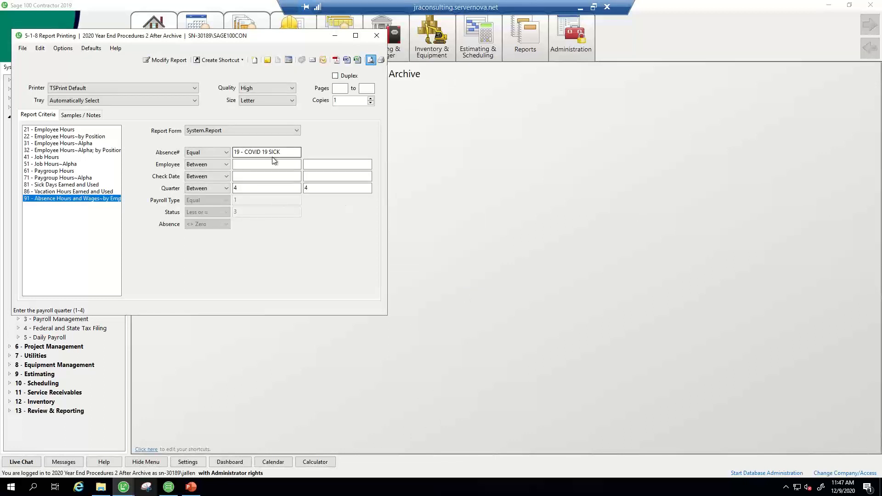
Change the absence criterion to 29, COVID 19 family leave, preview the report, and close the report window.
{"action": "left_click", "coordinate": [291, 151]}
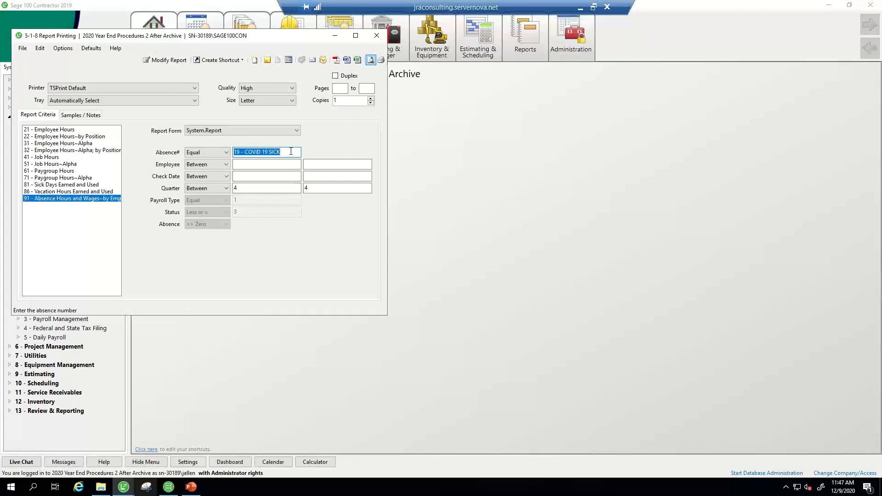
{"action": "type", "text": "1"}
{"action": "key", "text": "BackSpace"}
{"action": "type", "text": "29"}
{"action": "key", "text": "Tab"}
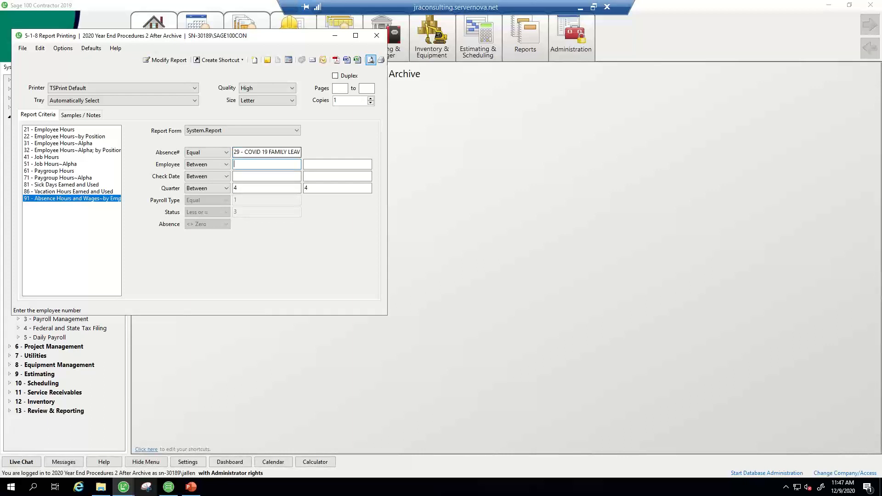
{"action": "left_click", "coordinate": [370, 60]}
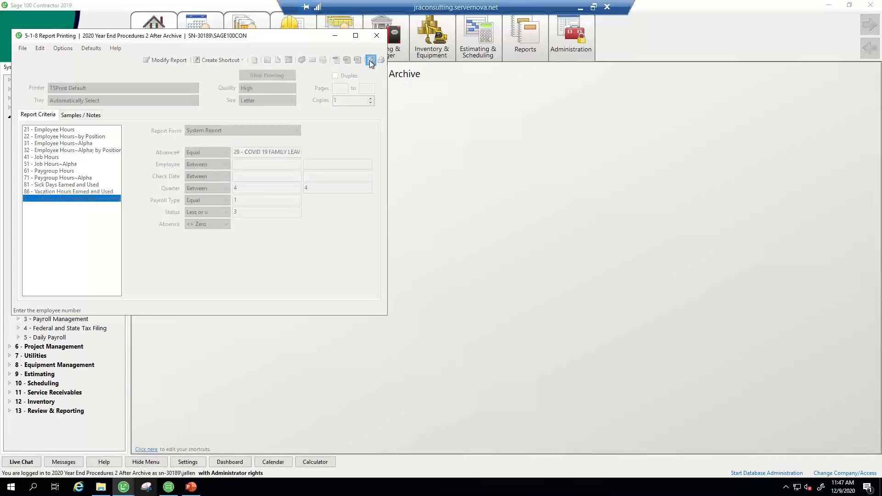
{"action": "left_click", "coordinate": [476, 275]}
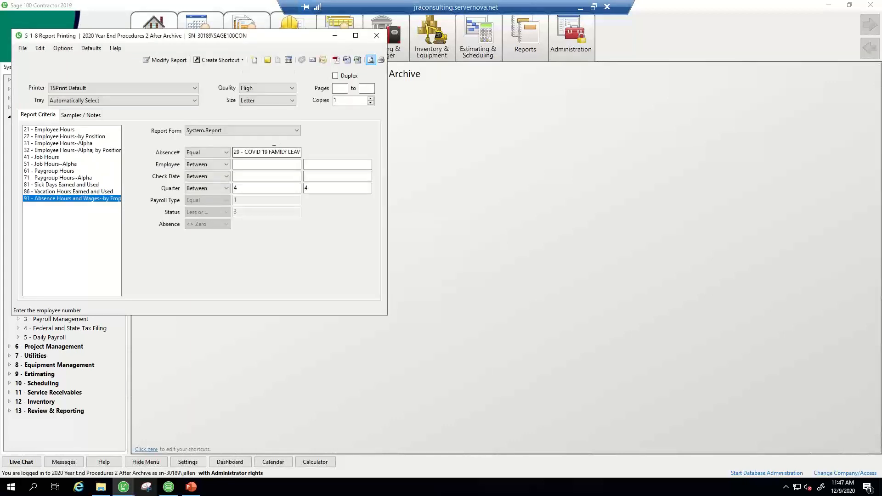
{"action": "left_click", "coordinate": [377, 36]}
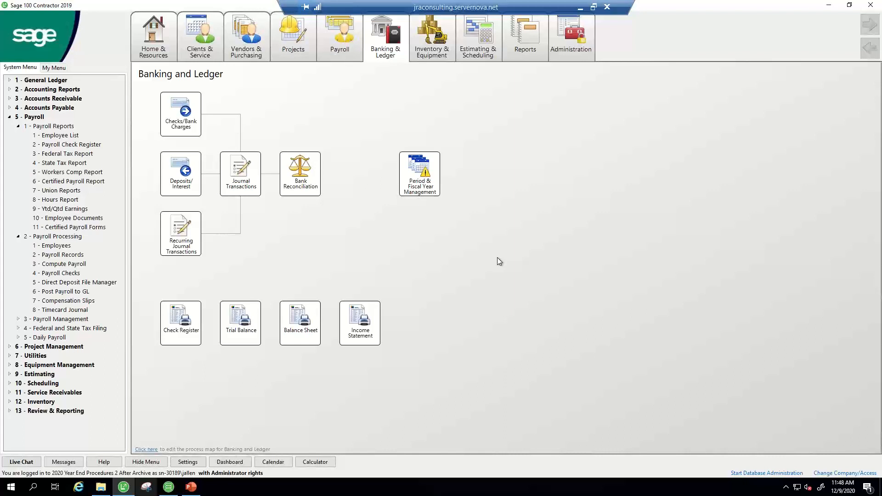
Switch to the PowerPoint presentation with the 2020 Year End Process slide.
{"action": "left_click", "coordinate": [828, 4]}
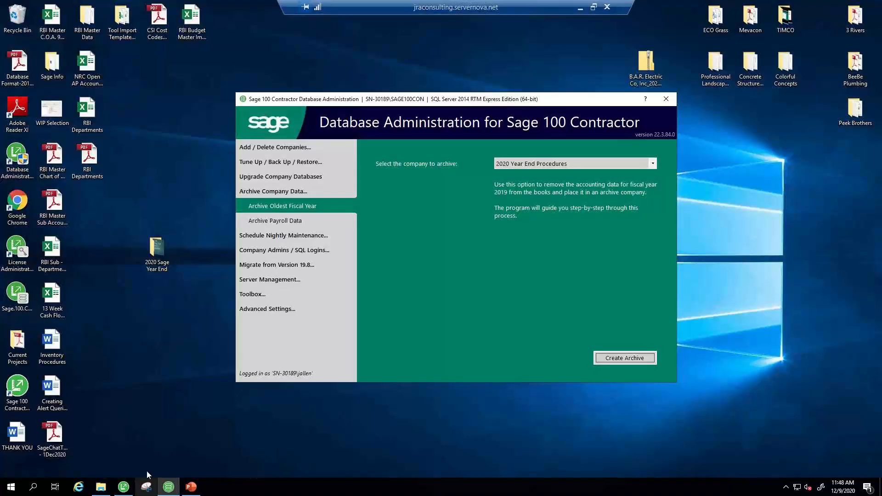
{"action": "left_click", "coordinate": [123, 486]}
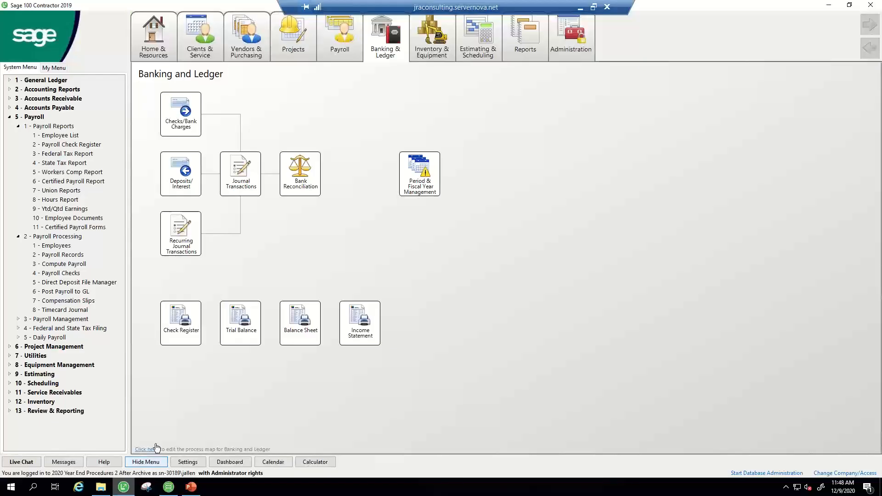
{"action": "left_click", "coordinate": [191, 486]}
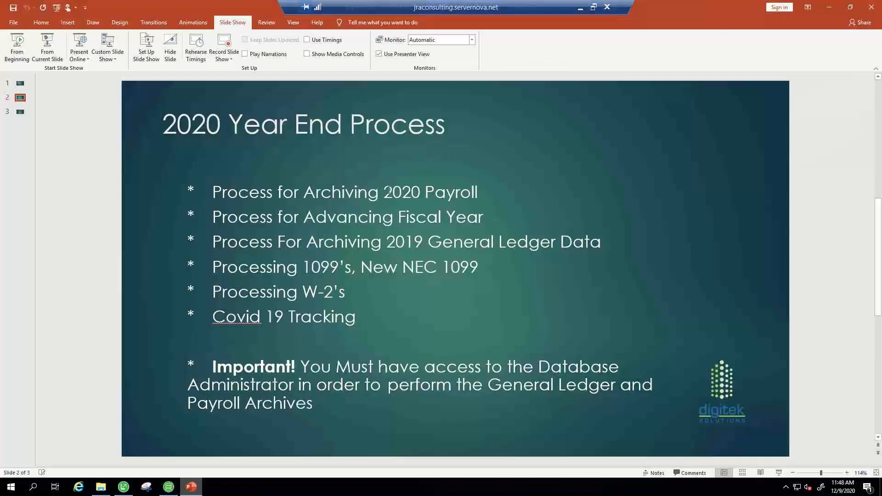
{"action": "left_click", "coordinate": [503, 221]}
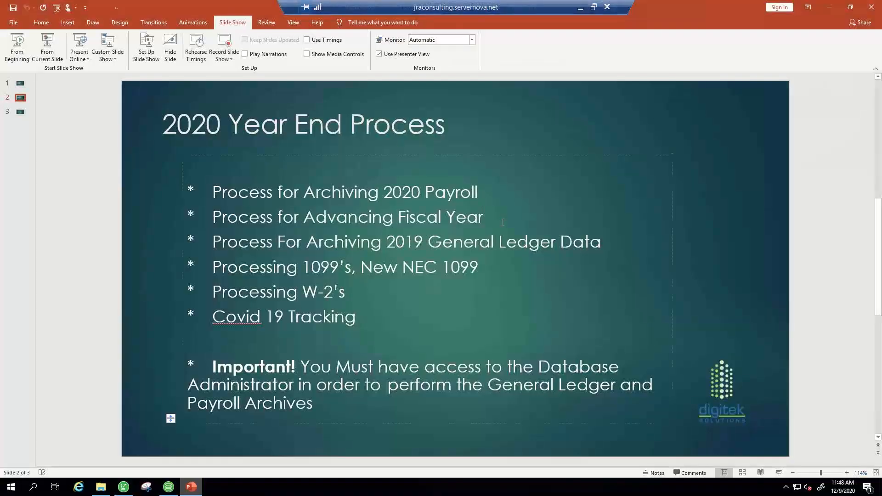
{"action": "left_click", "coordinate": [560, 131]}
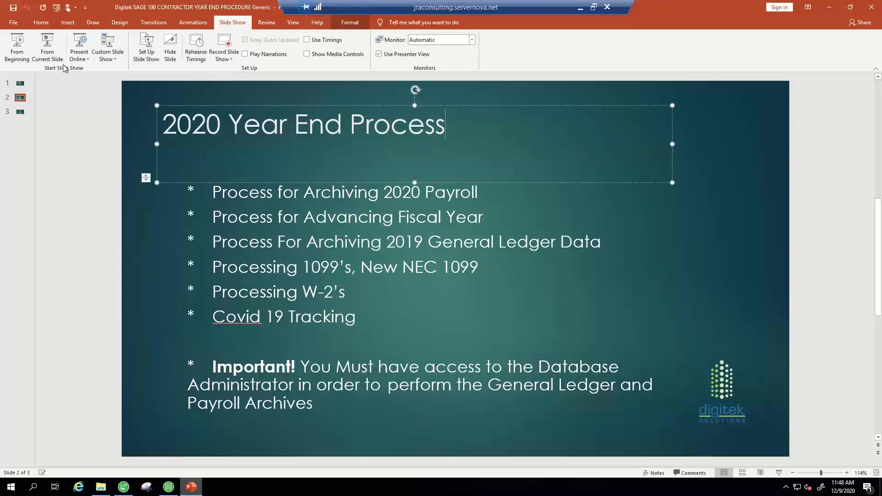
{"action": "left_click", "coordinate": [151, 47]}
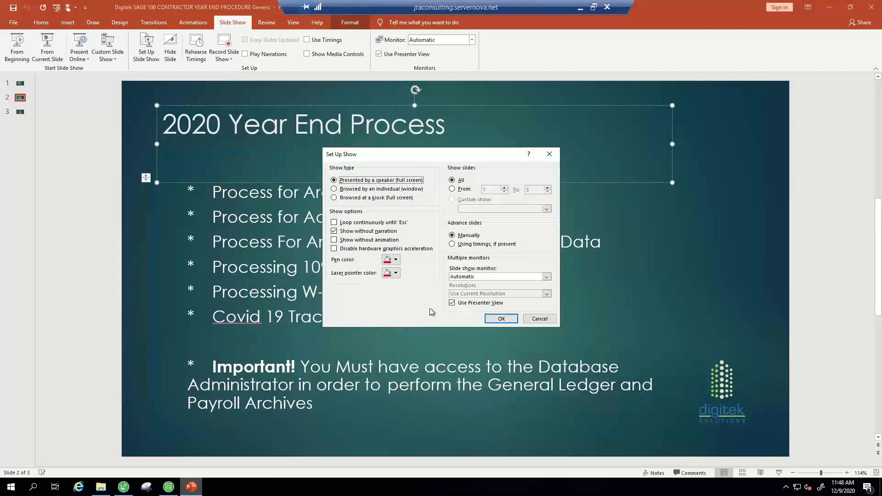
{"action": "left_click", "coordinate": [538, 319]}
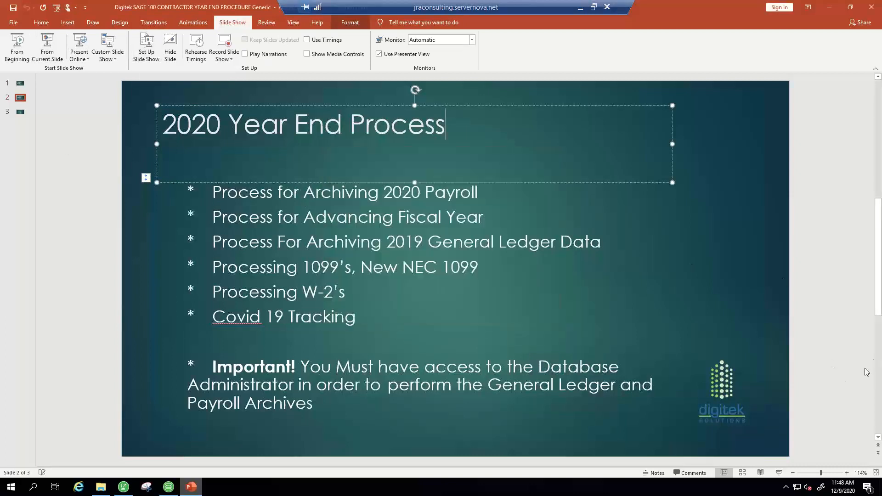